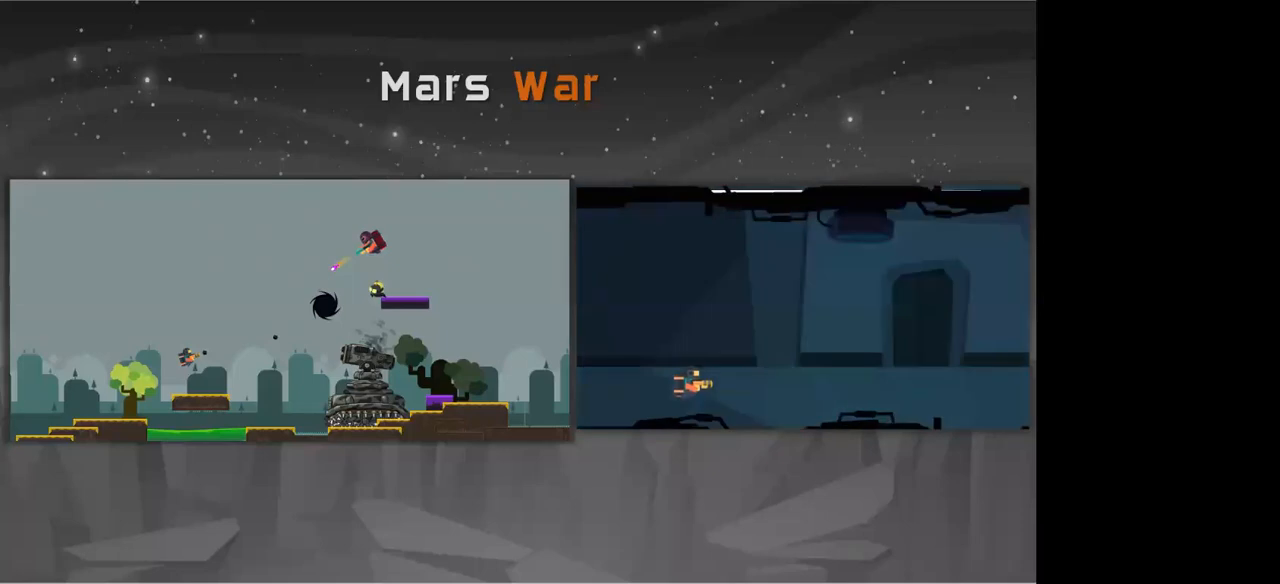
Step: Advance to the "Made with Unity" slide, end the slide show, and switch to the Unity editor
{"action": "key", "text": "Right"}
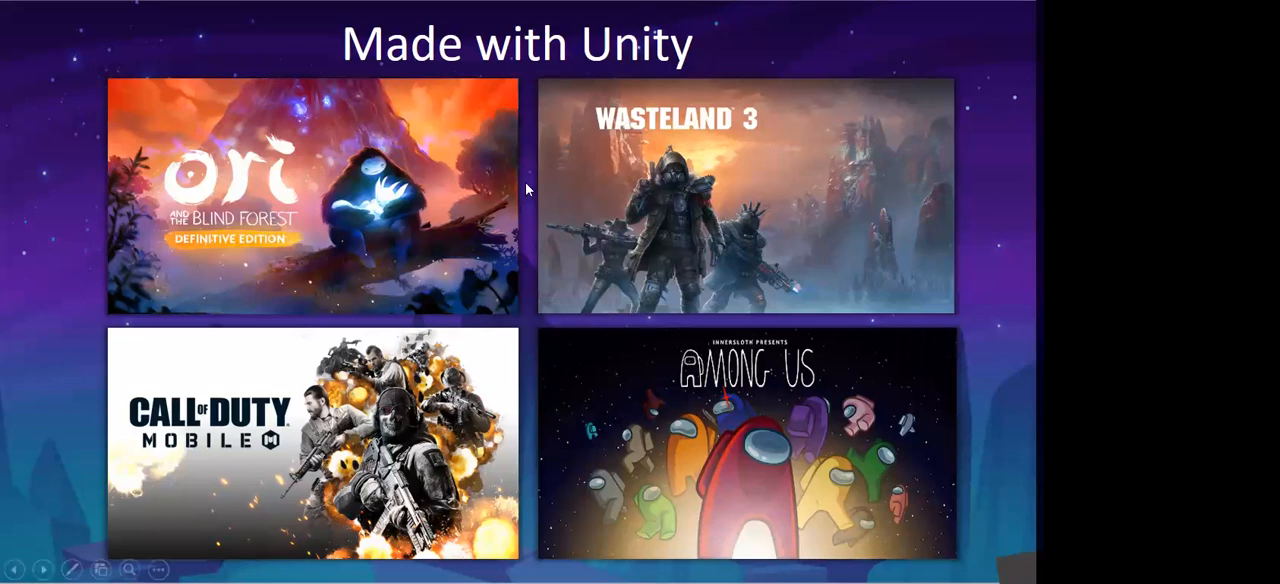
{"action": "key", "text": "Escape"}
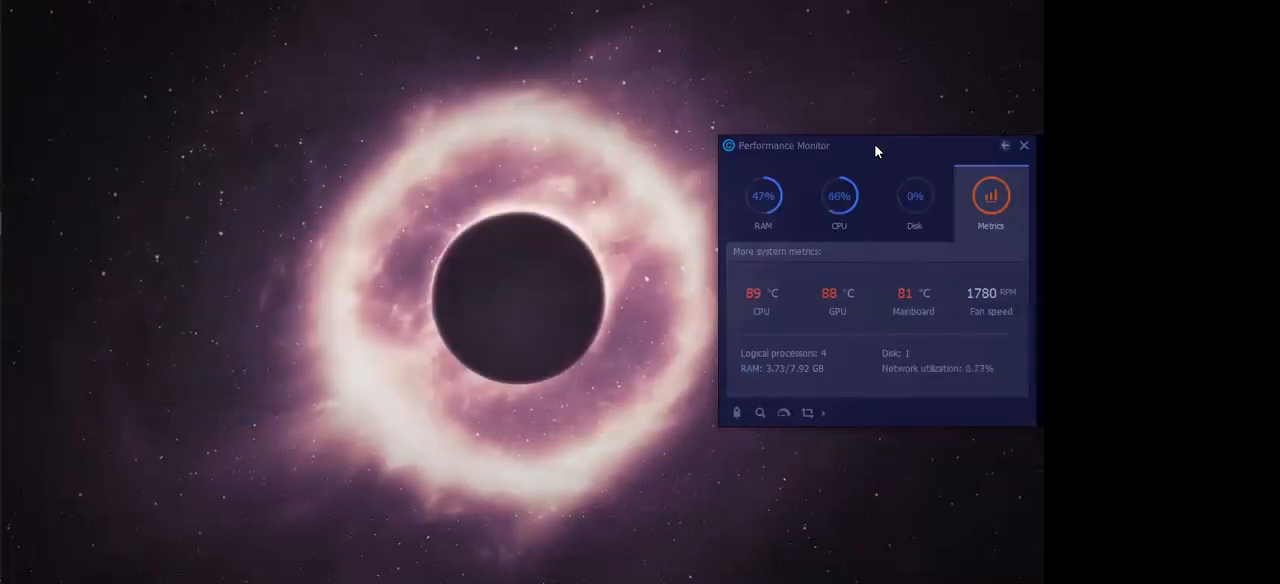
{"action": "mouse_move", "coordinate": [2, 314]}
{"action": "mouse_move", "coordinate": [1, 257]}
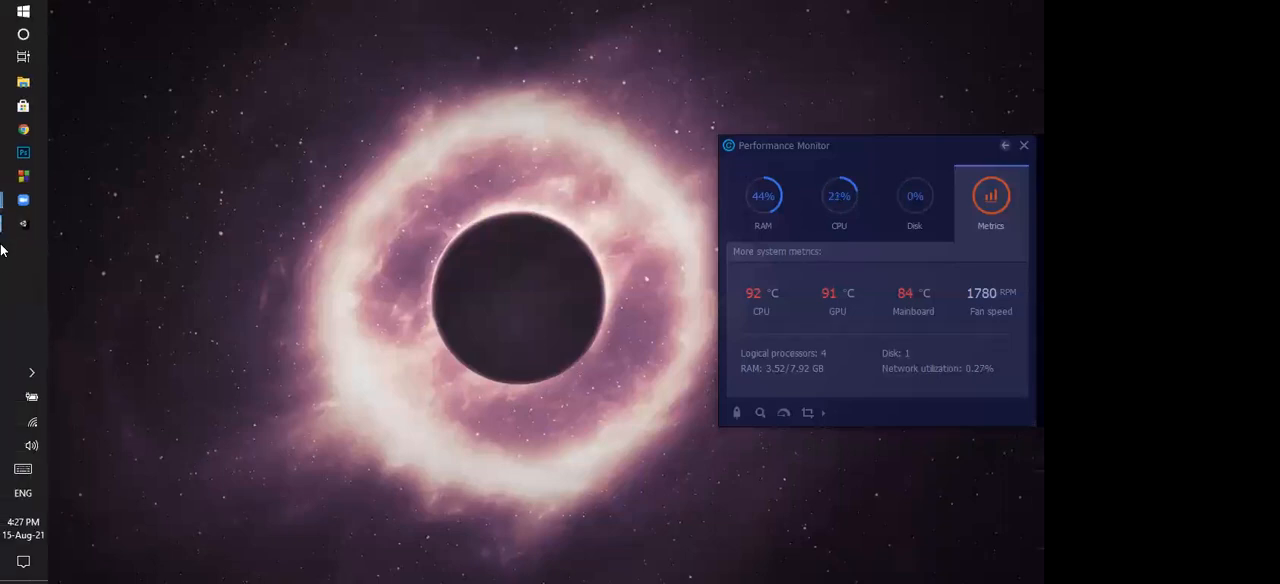
{"action": "mouse_move", "coordinate": [24, 226]}
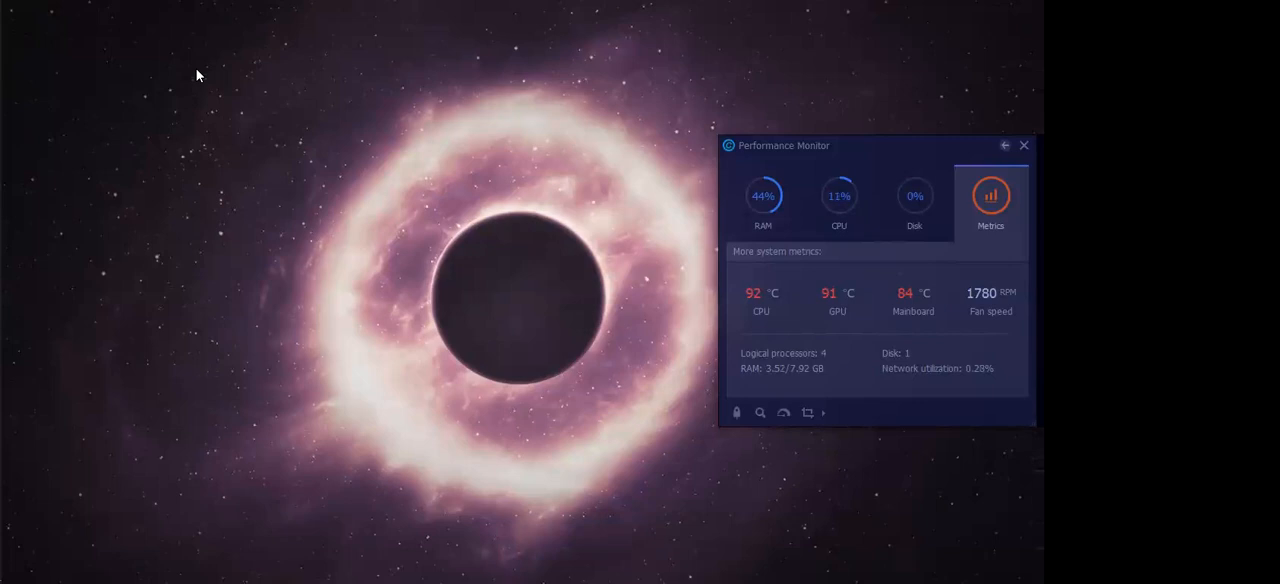
{"action": "left_click", "coordinate": [9, 224]}
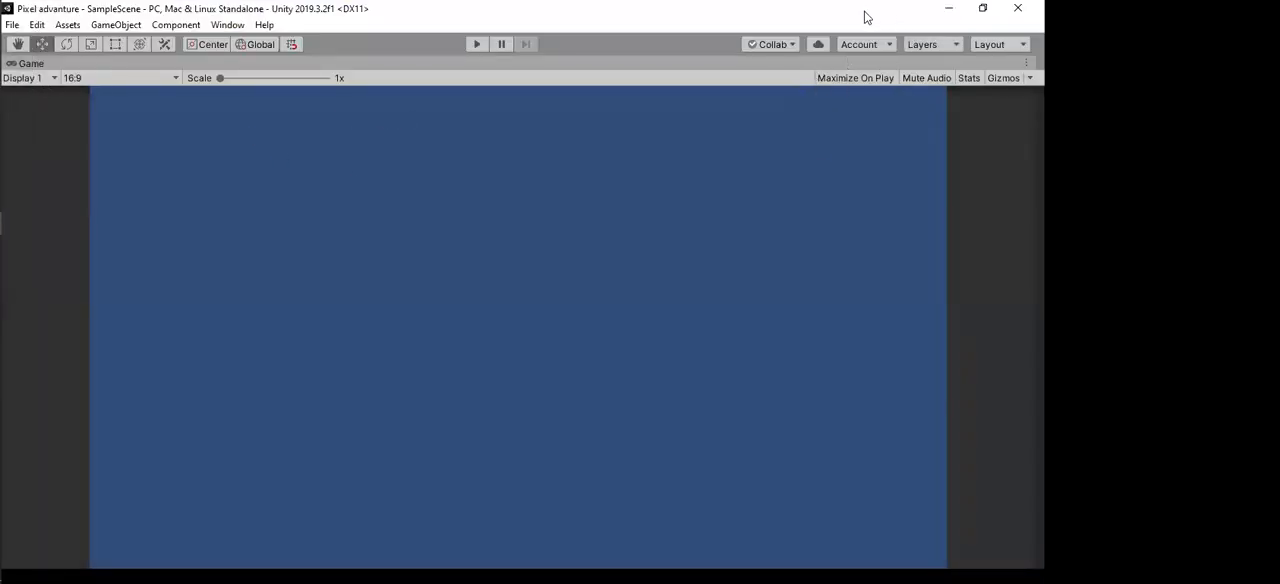
Step: Switch the editor workspace to the Default layout and maximize the Unity window
{"action": "double_click", "coordinate": [866, 14]}
{"action": "left_click", "coordinate": [736, 70]}
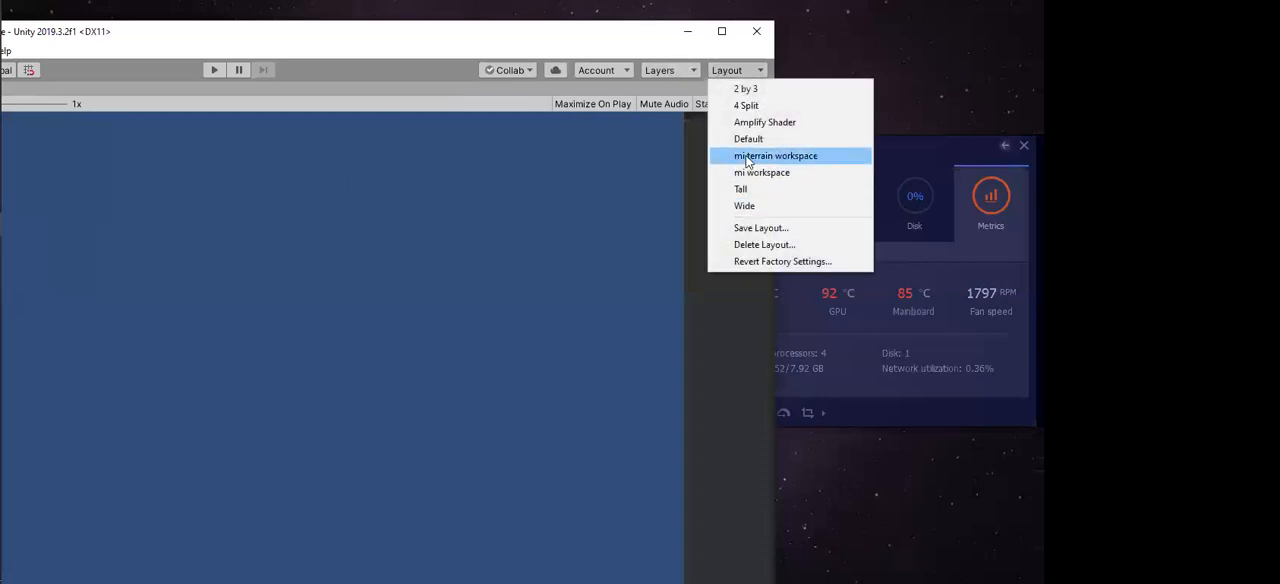
{"action": "left_click", "coordinate": [742, 160]}
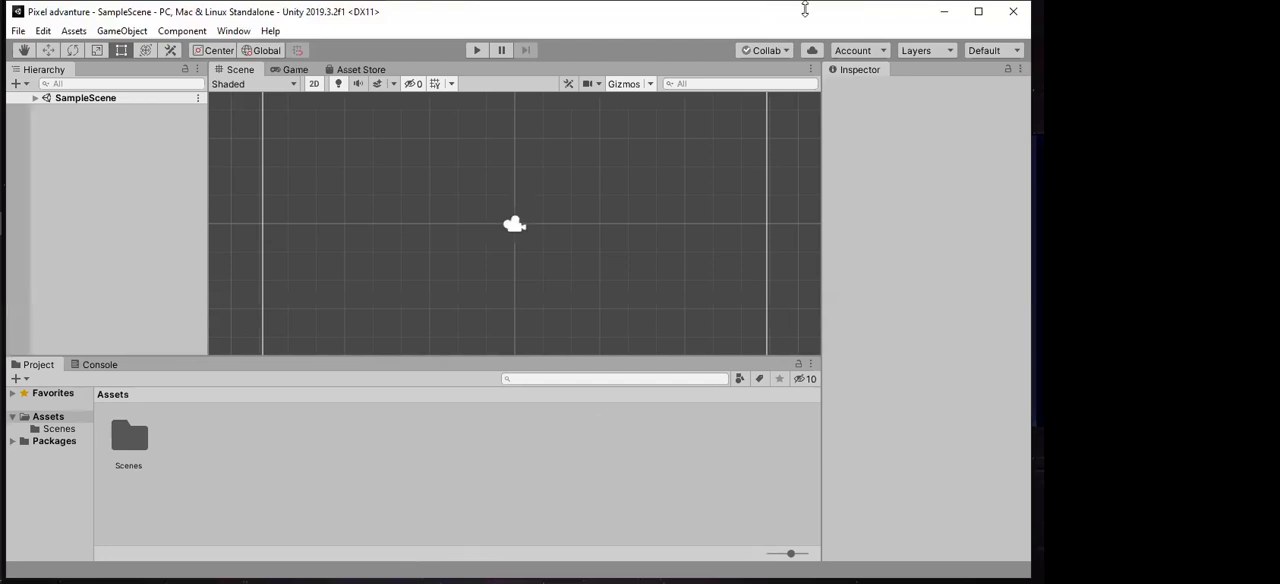
{"action": "left_click_drag", "start_coordinate": [805, 9], "coordinate": [800, 72]}
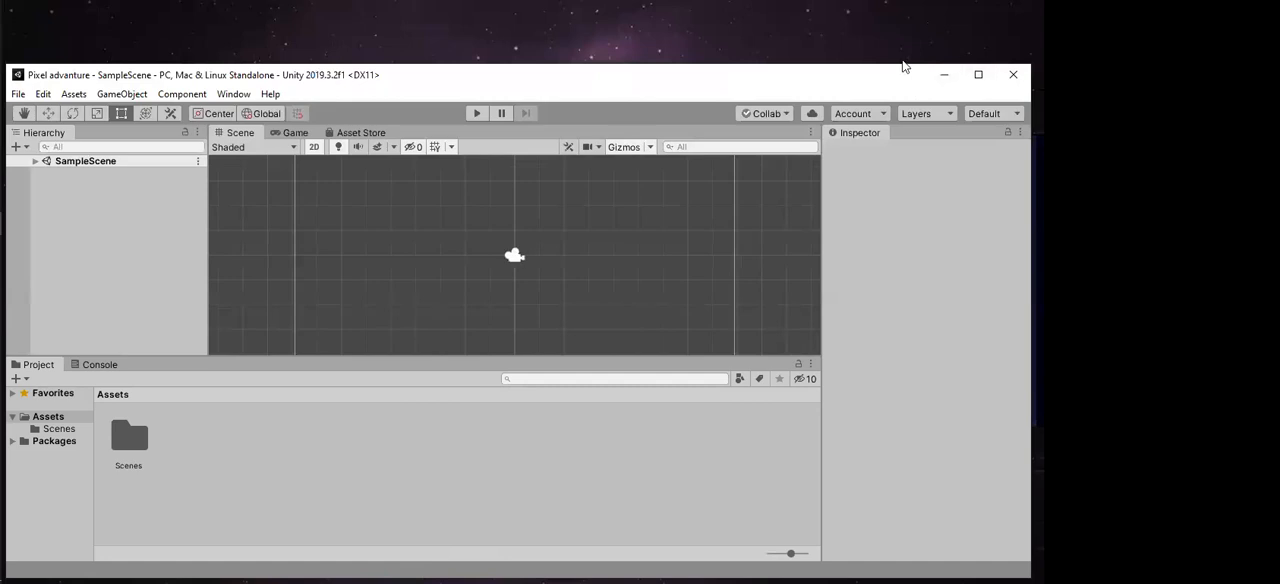
{"action": "double_click", "coordinate": [877, 76]}
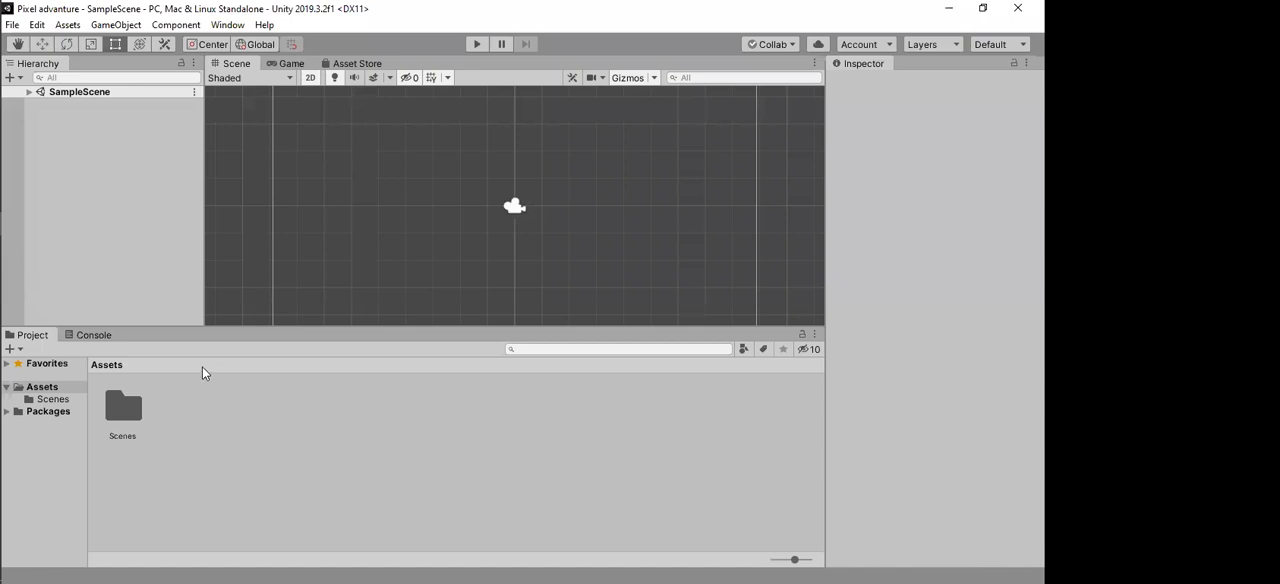
Step: Look at the Console and return to the project's assets
{"action": "left_click", "coordinate": [88, 335]}
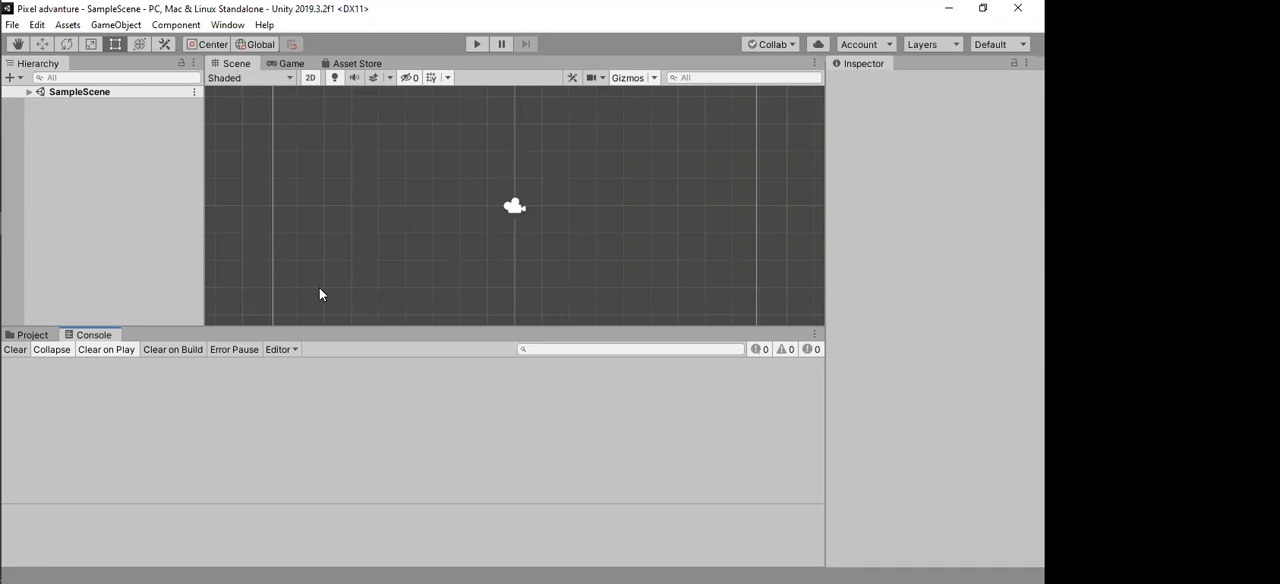
{"action": "left_click", "coordinate": [36, 336]}
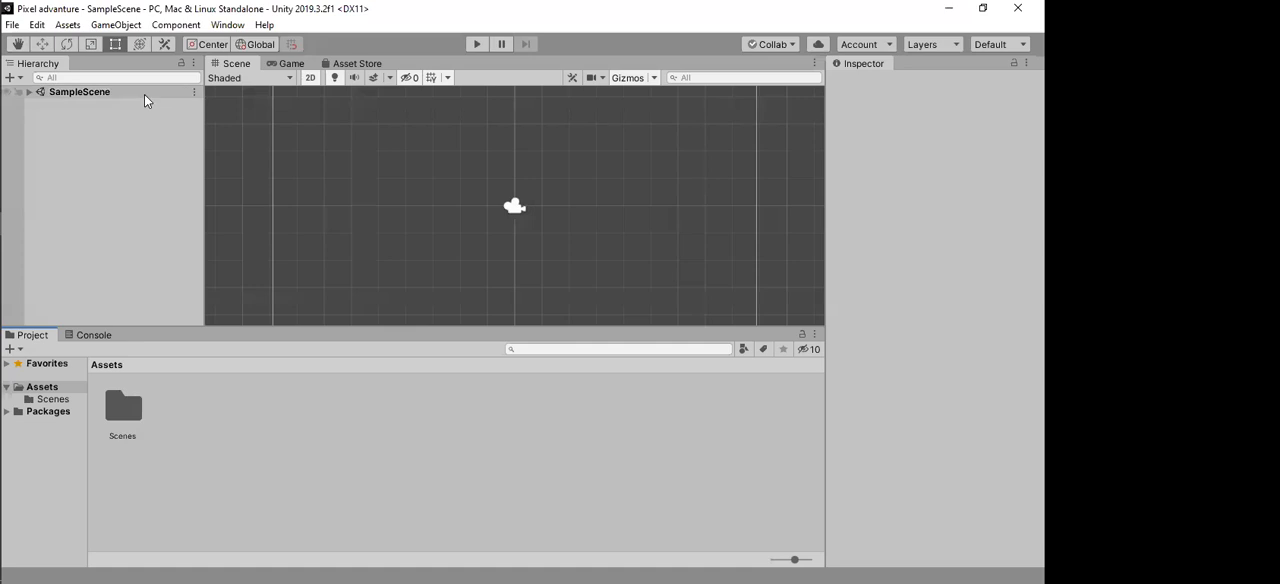
Step: Examine the package export options for the Scenes folder, including item selection and dependencies, and close them without exporting
{"action": "left_click", "coordinate": [126, 416]}
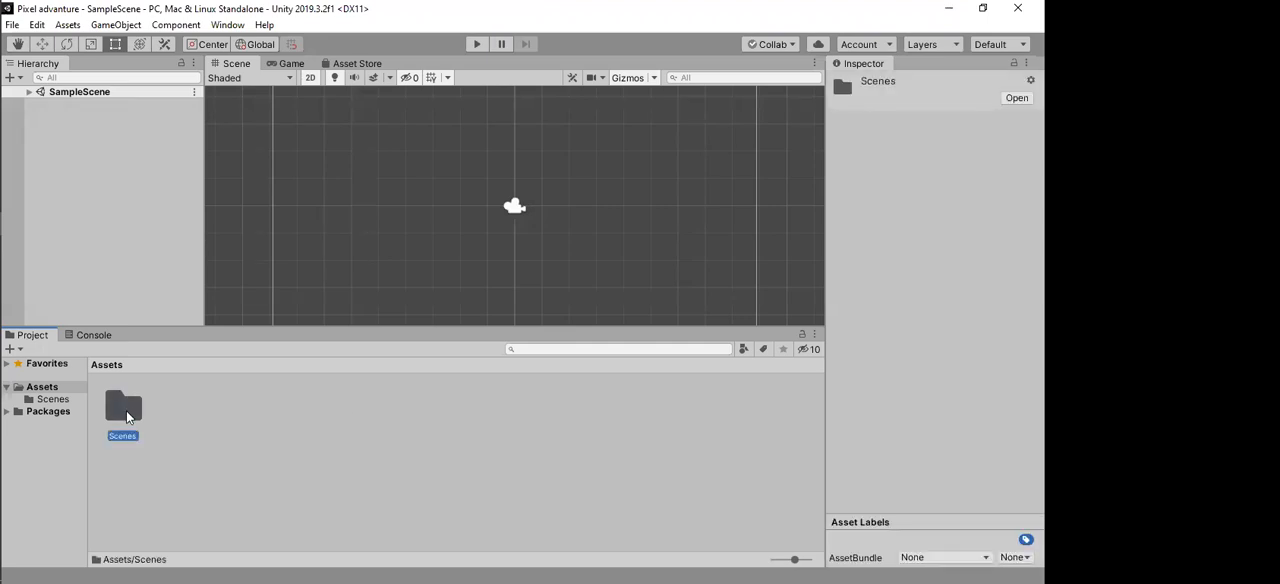
{"action": "right_click", "coordinate": [127, 417]}
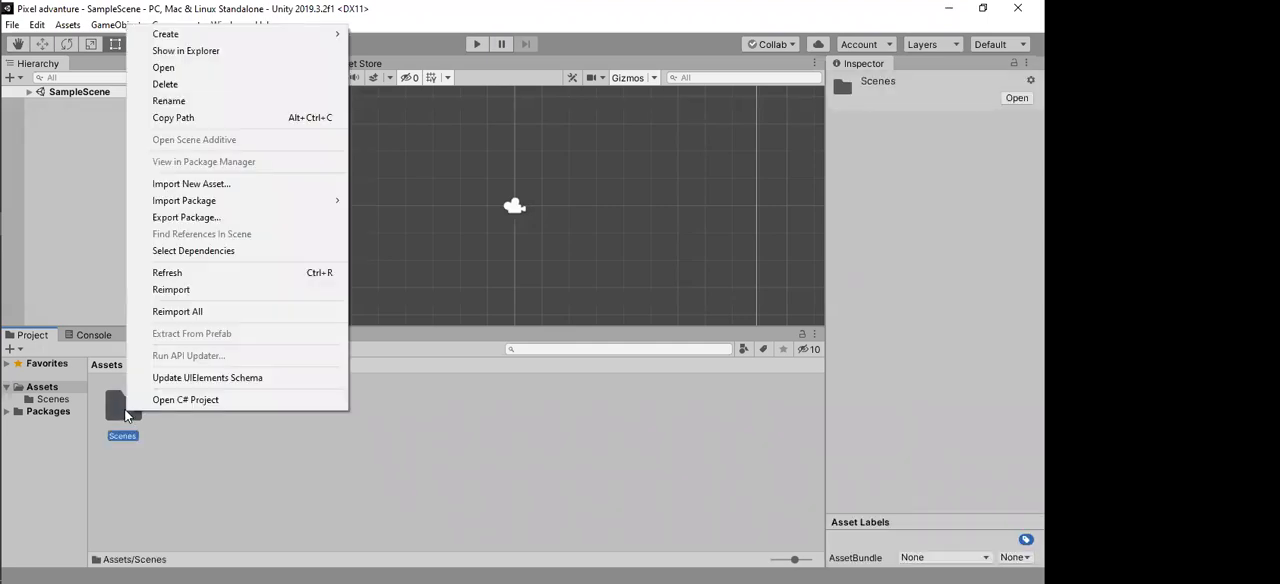
{"action": "left_click", "coordinate": [284, 220]}
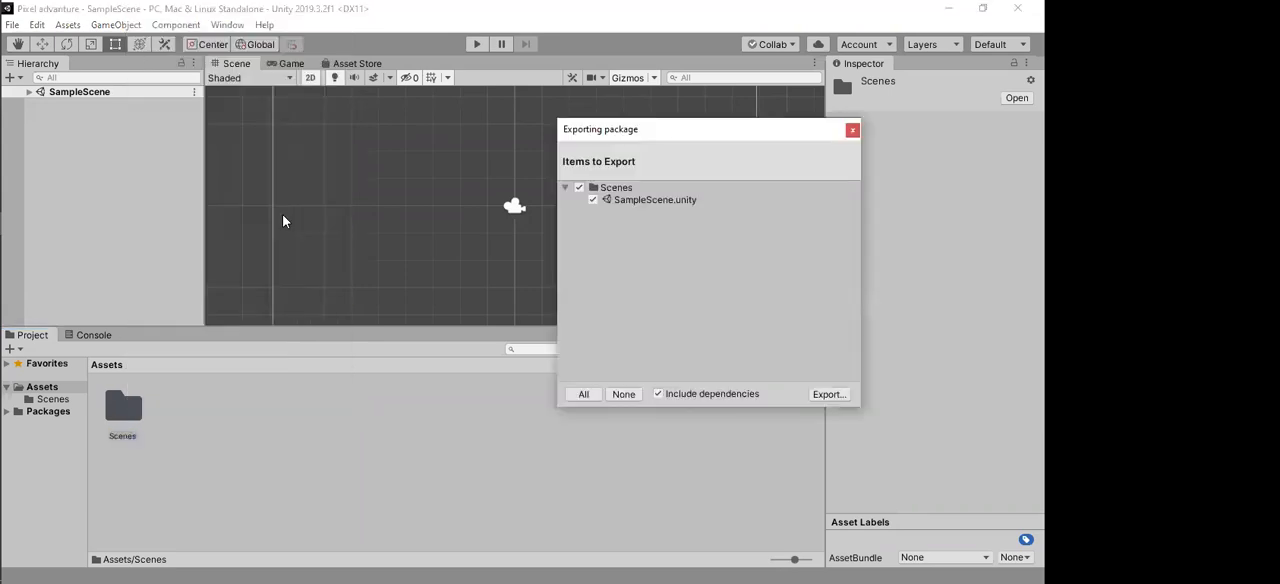
{"action": "left_click_drag", "start_coordinate": [689, 126], "coordinate": [524, 126]}
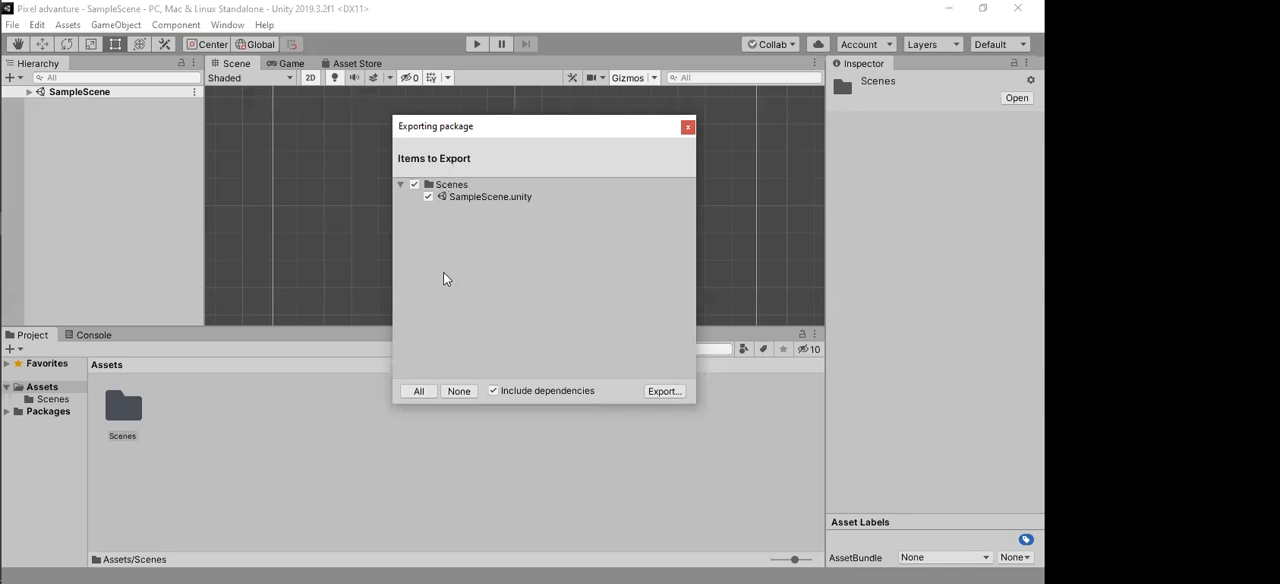
{"action": "left_click", "coordinate": [415, 185]}
{"action": "left_click", "coordinate": [428, 197]}
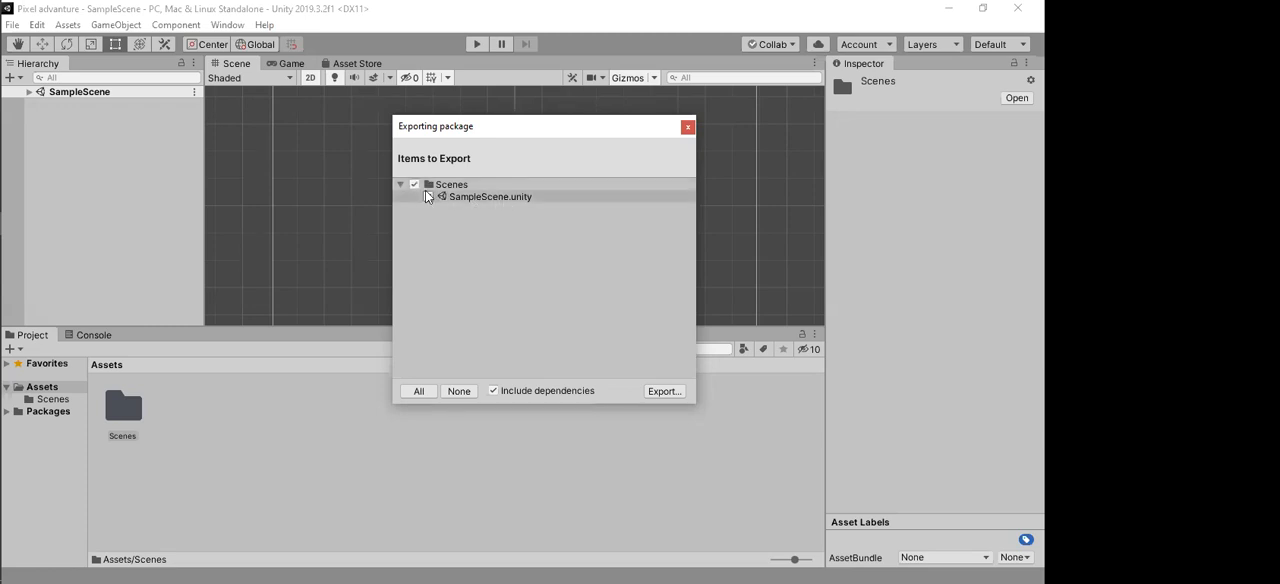
{"action": "left_click", "coordinate": [508, 185]}
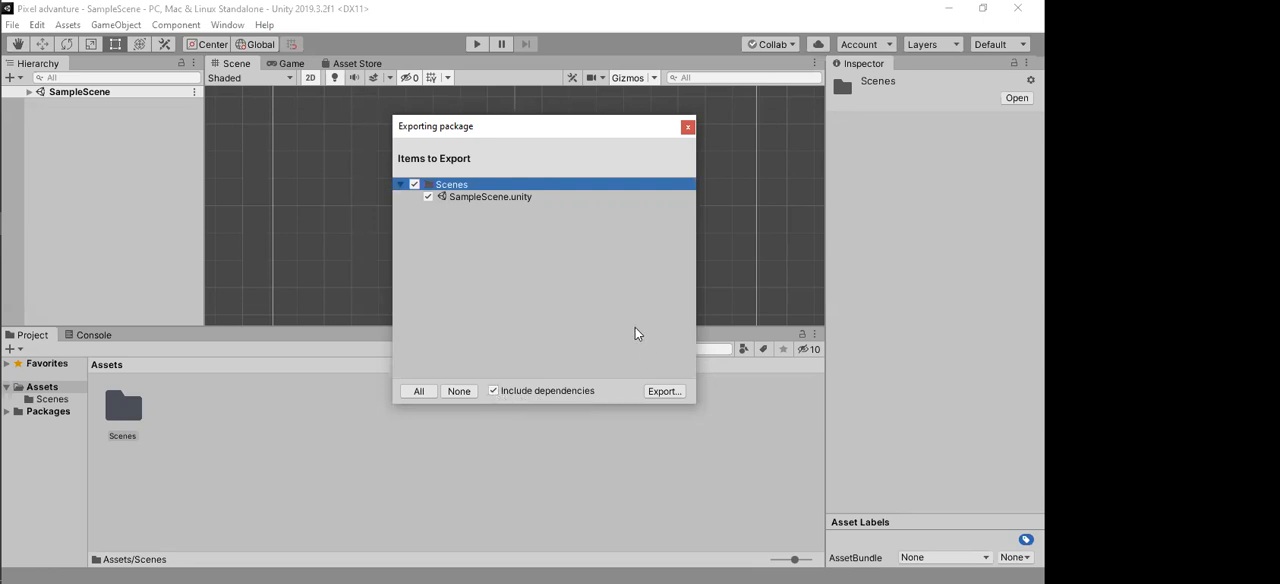
{"action": "left_click", "coordinate": [539, 388]}
{"action": "left_click", "coordinate": [565, 333]}
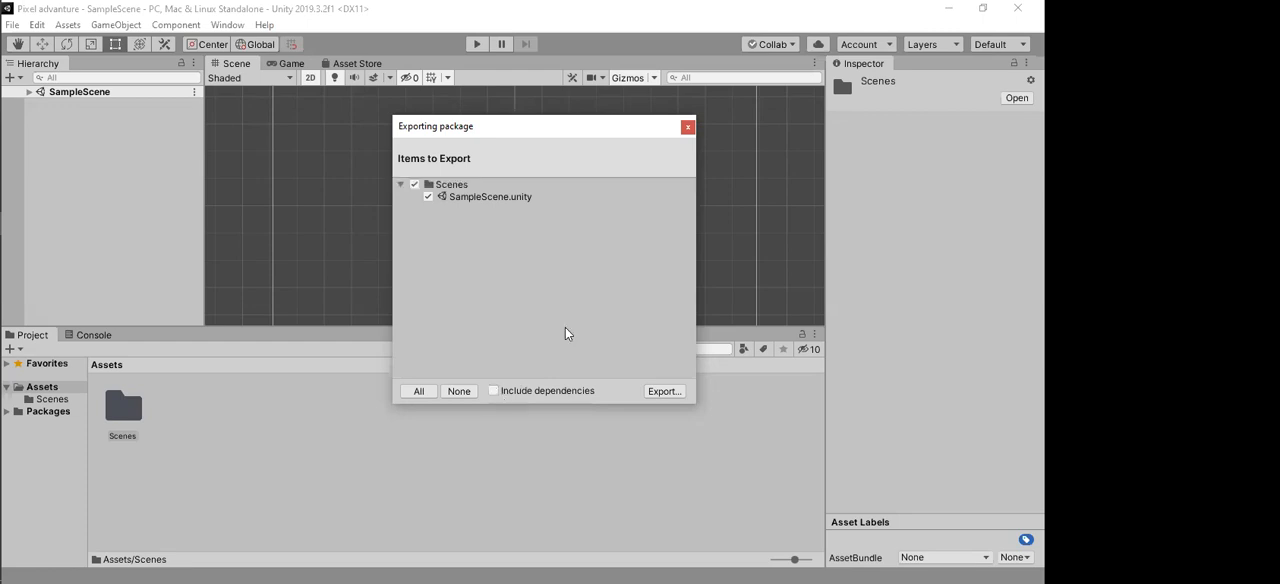
{"action": "left_click", "coordinate": [494, 391]}
{"action": "left_click", "coordinate": [429, 196]}
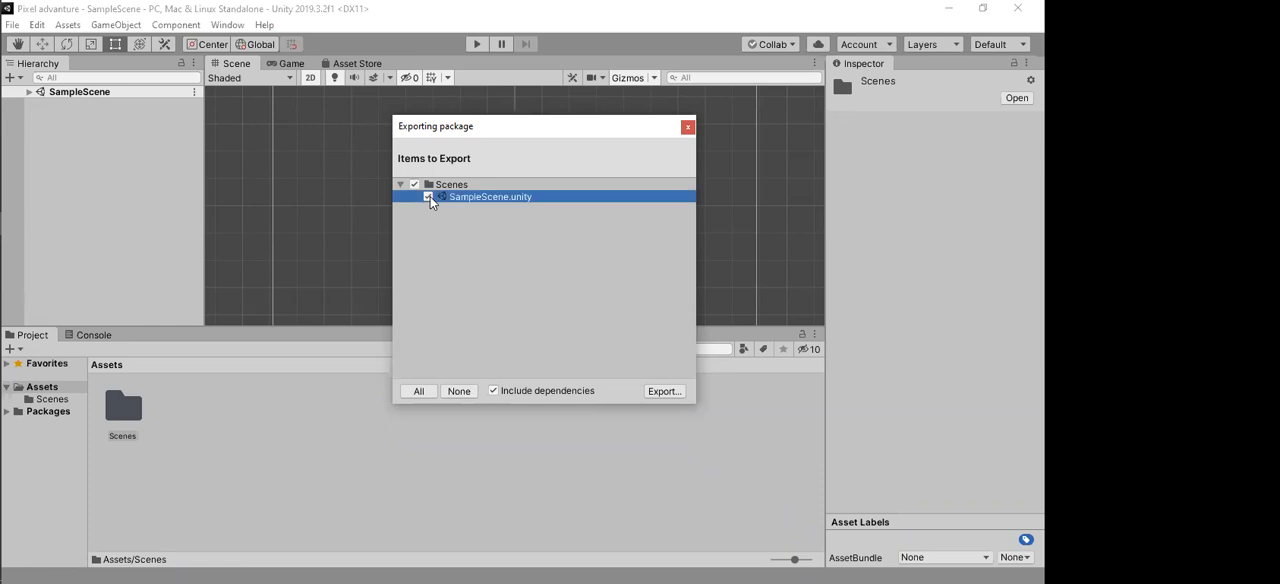
{"action": "left_click", "coordinate": [495, 184]}
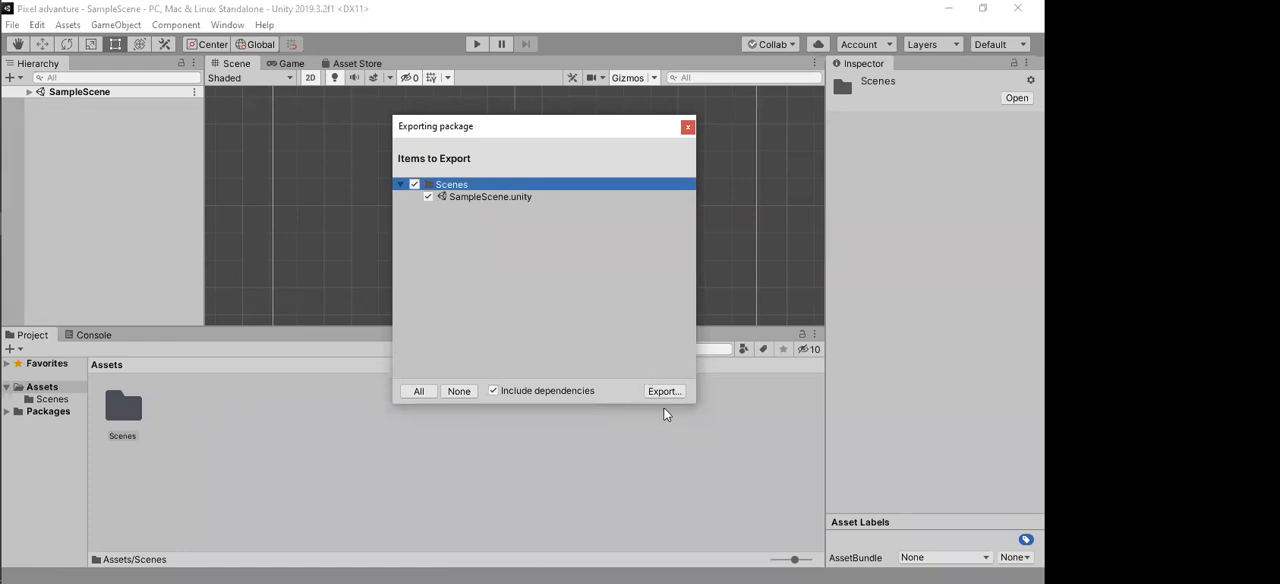
{"action": "left_click", "coordinate": [684, 130]}
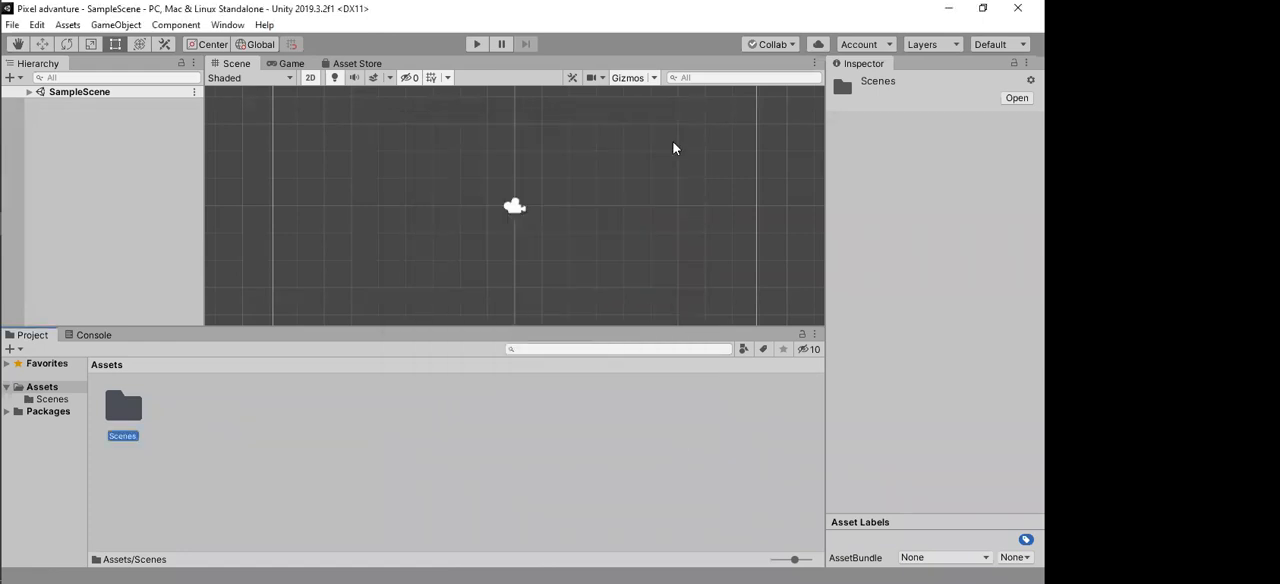
Step: Open Resources.unitypackage from the 2D Platformer (workshop) folder for import as a custom package
{"action": "left_click", "coordinate": [160, 498]}
{"action": "right_click", "coordinate": [331, 439]}
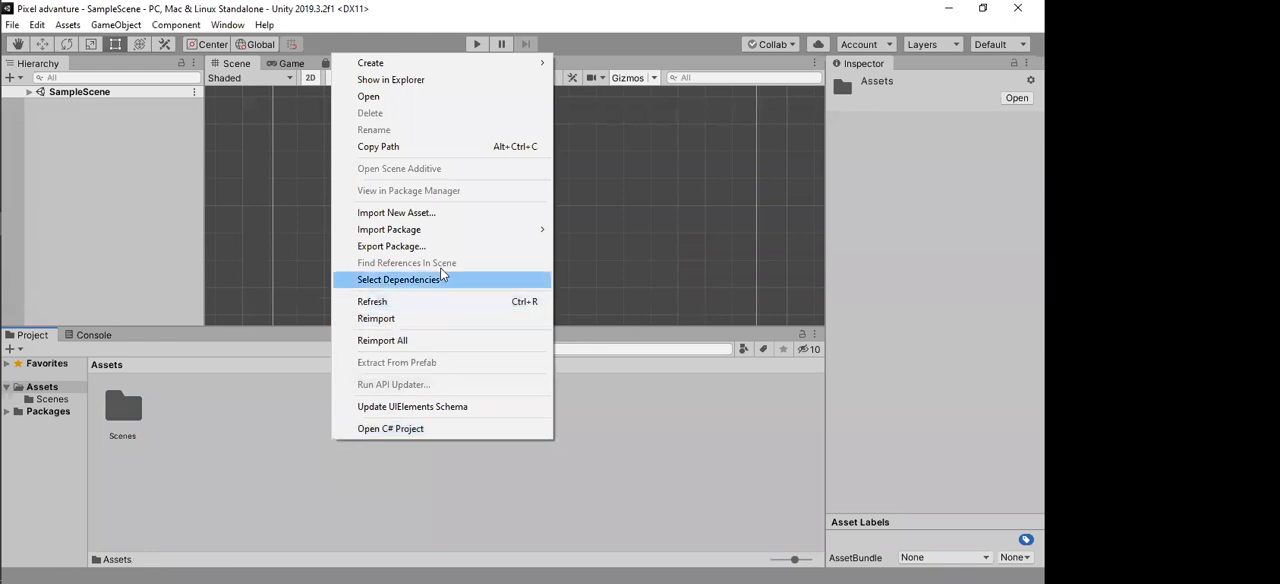
{"action": "mouse_move", "coordinate": [392, 229]}
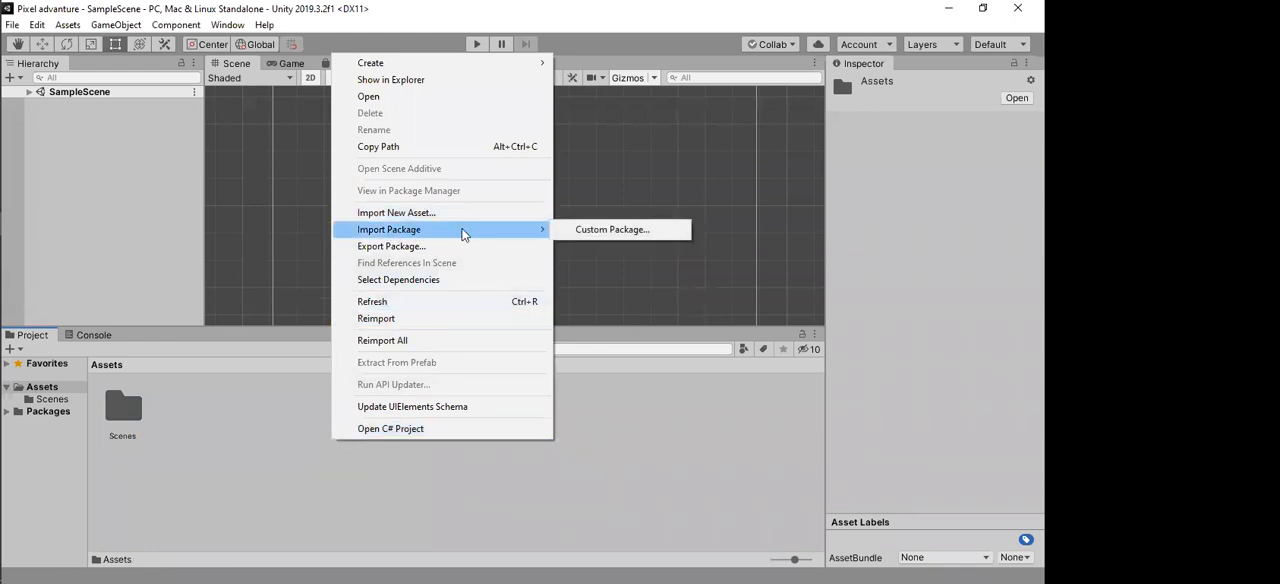
{"action": "left_click", "coordinate": [615, 232]}
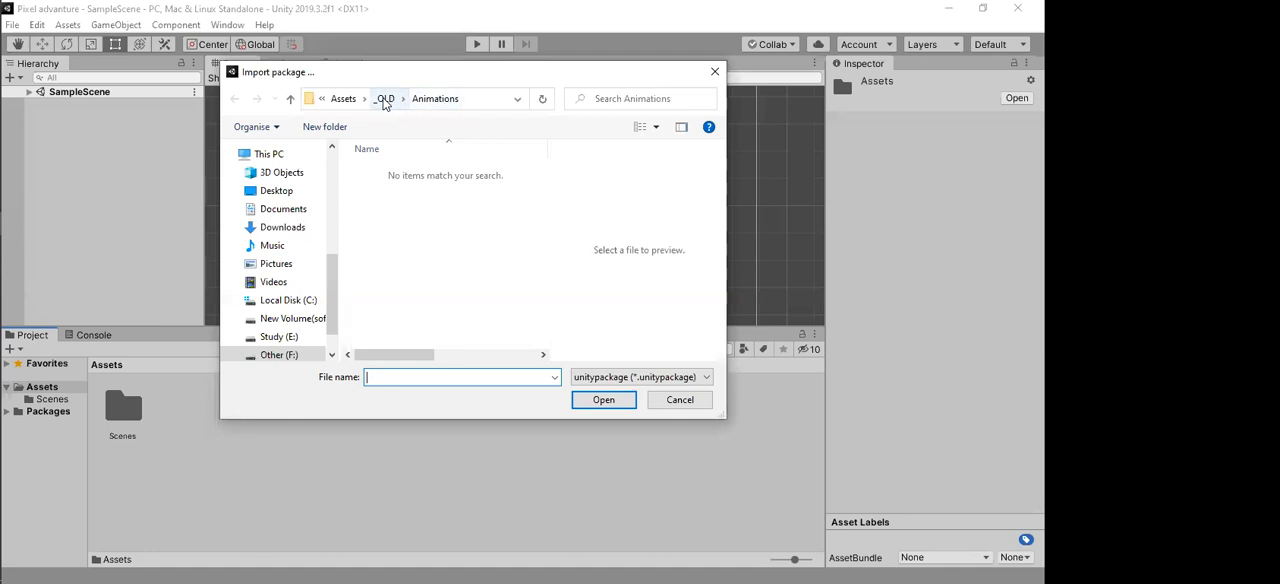
{"action": "left_click", "coordinate": [386, 99]}
{"action": "left_click", "coordinate": [349, 99]}
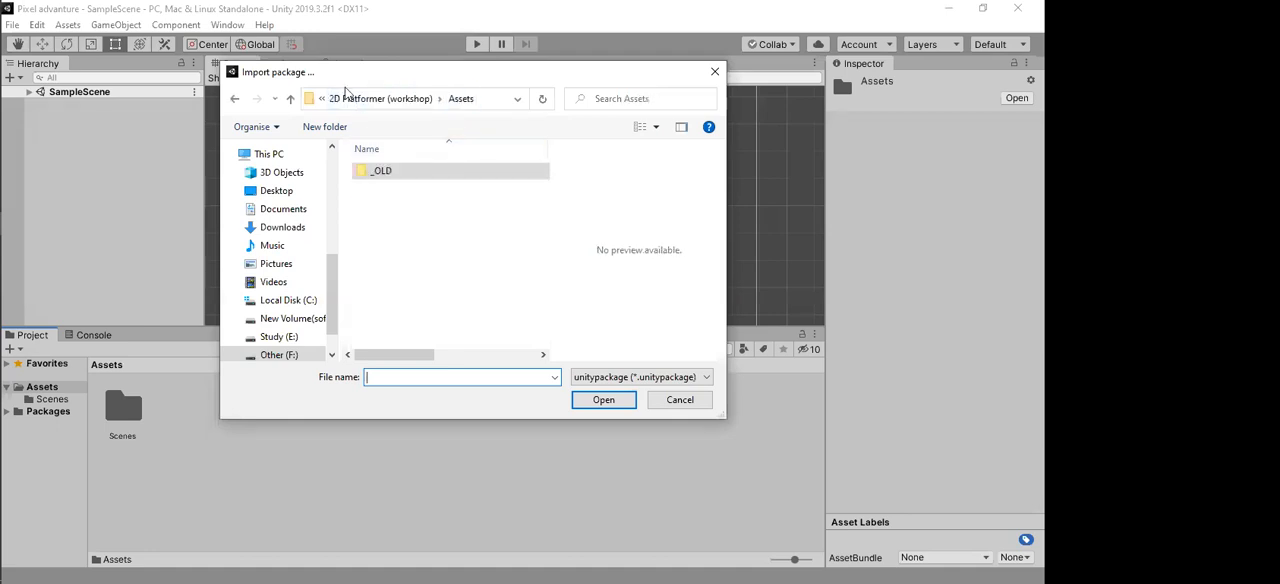
{"action": "left_click", "coordinate": [378, 99]}
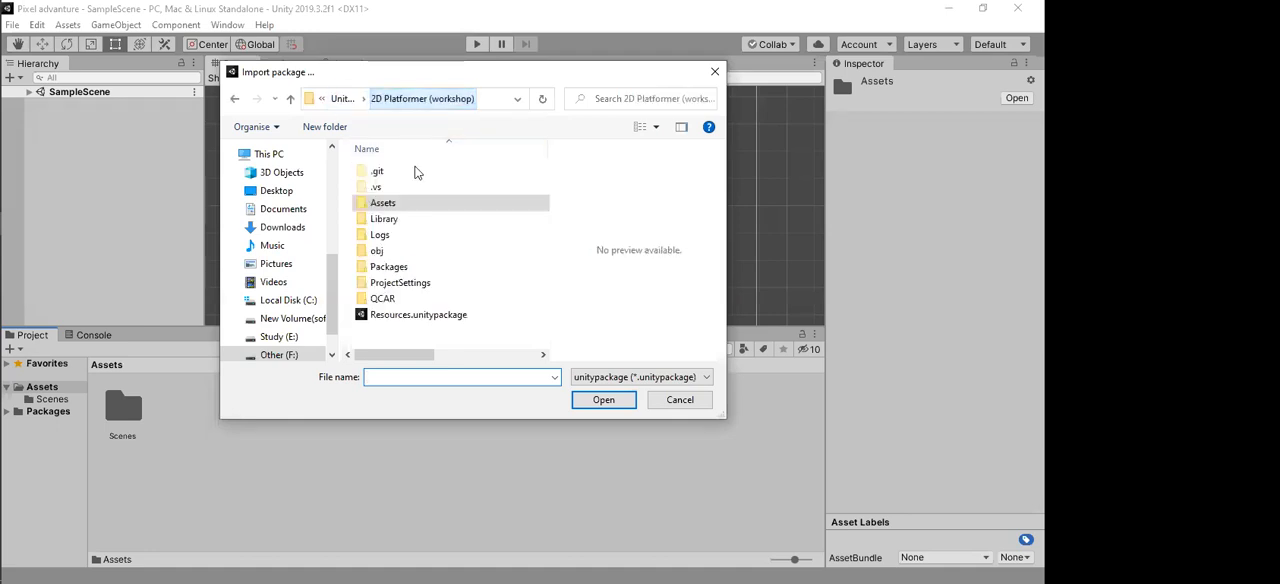
{"action": "left_click", "coordinate": [412, 316]}
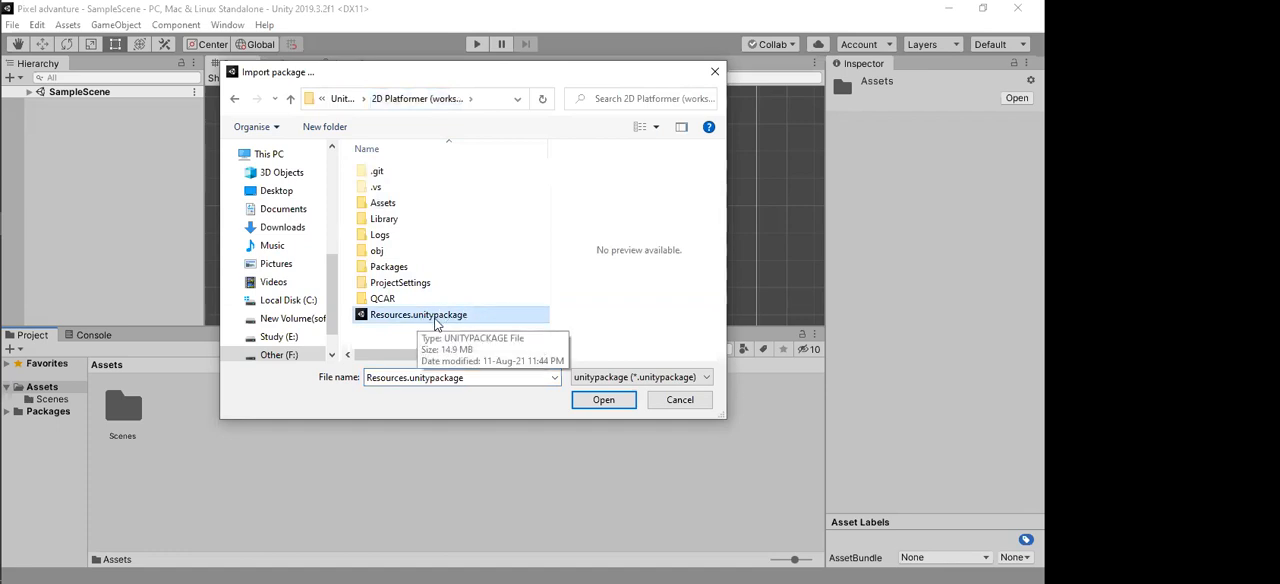
{"action": "left_click", "coordinate": [597, 401]}
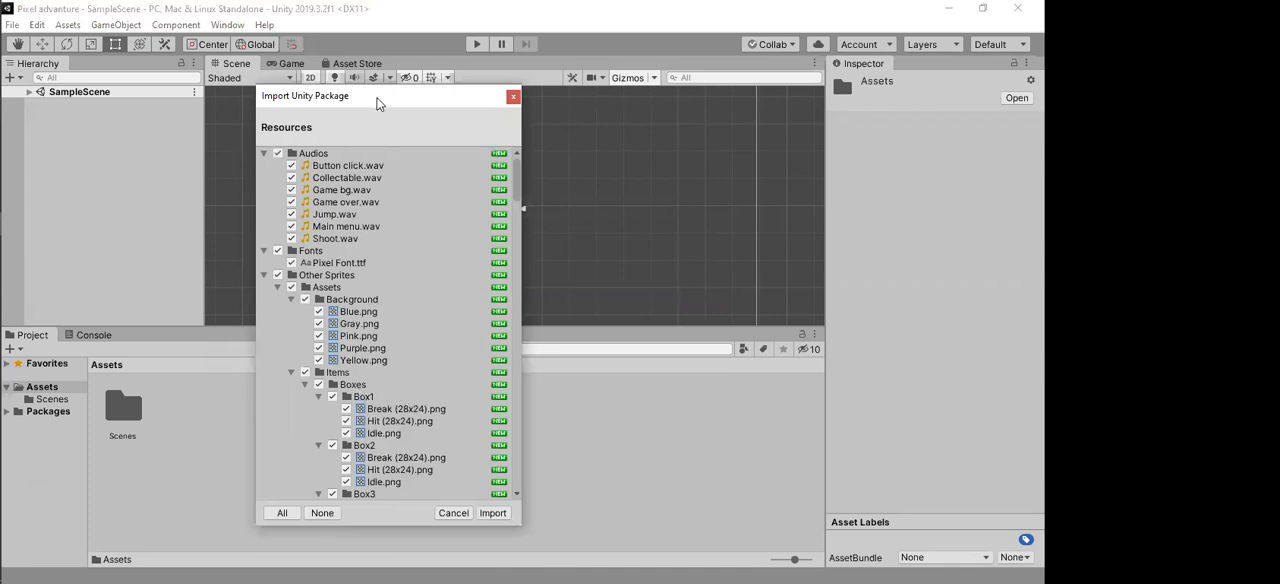
Step: Review the contents of the Resources package and import all of its items into the project
{"action": "left_click_drag", "start_coordinate": [386, 106], "coordinate": [500, 108]}
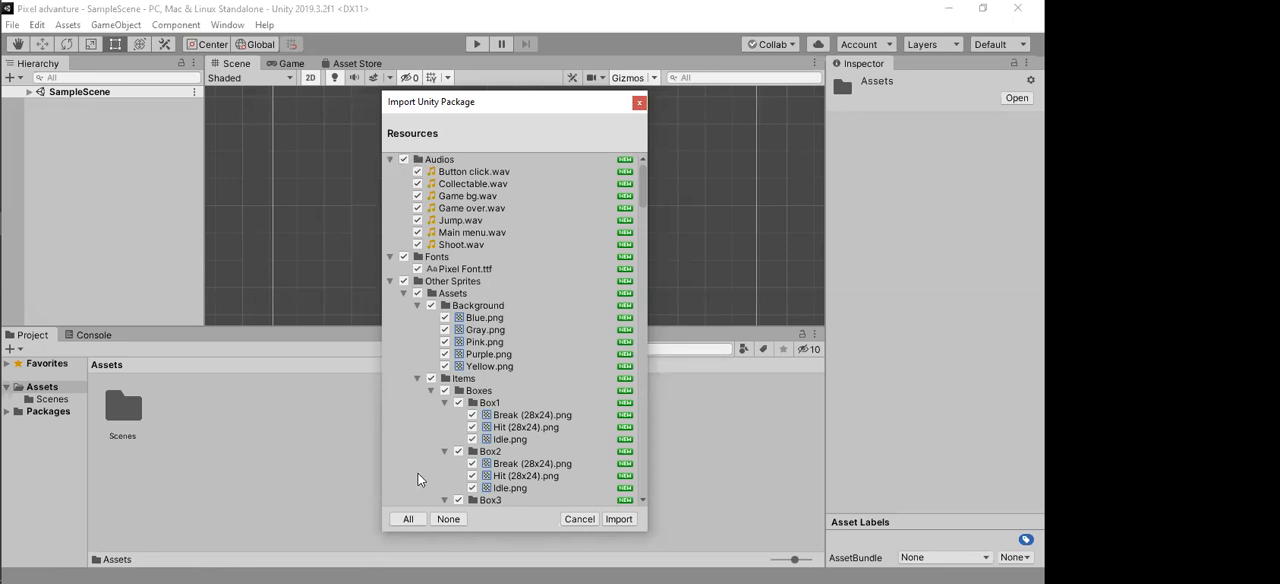
{"action": "left_click", "coordinate": [448, 519]}
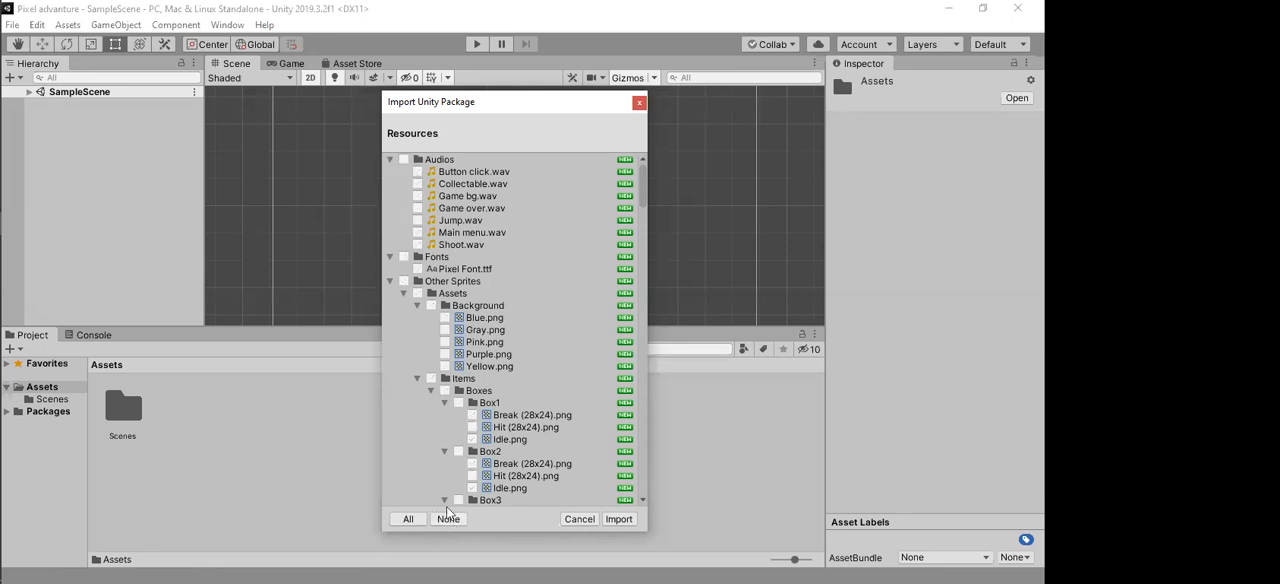
{"action": "left_click", "coordinate": [404, 159]}
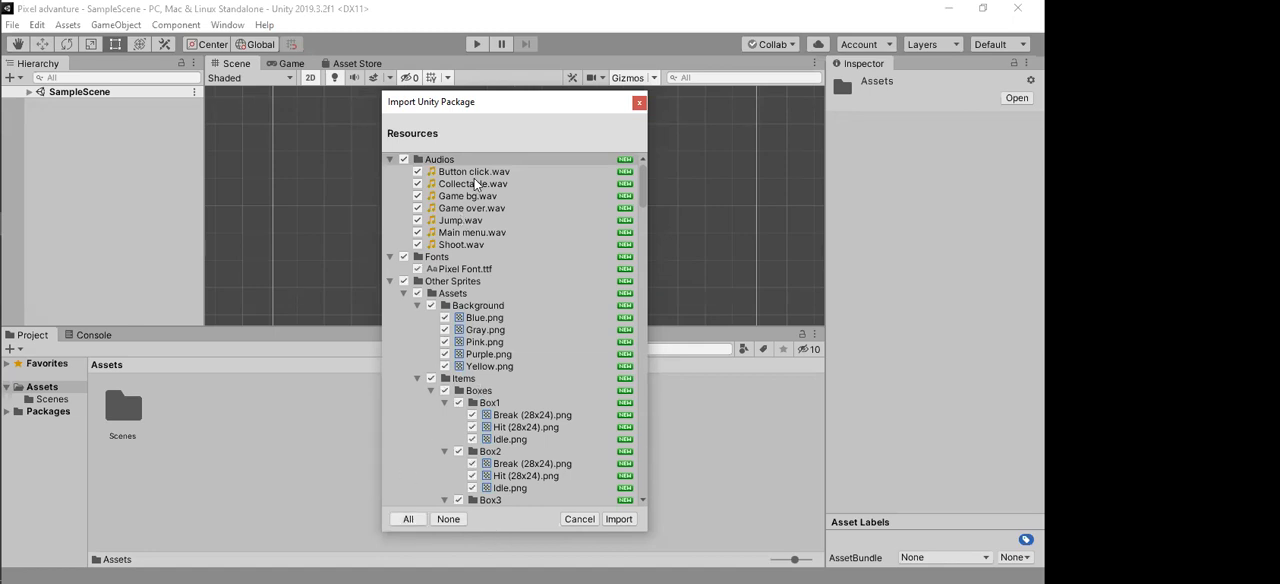
{"action": "scroll", "coordinate": [474, 180], "scroll_direction": "down", "scroll_amount": 20}
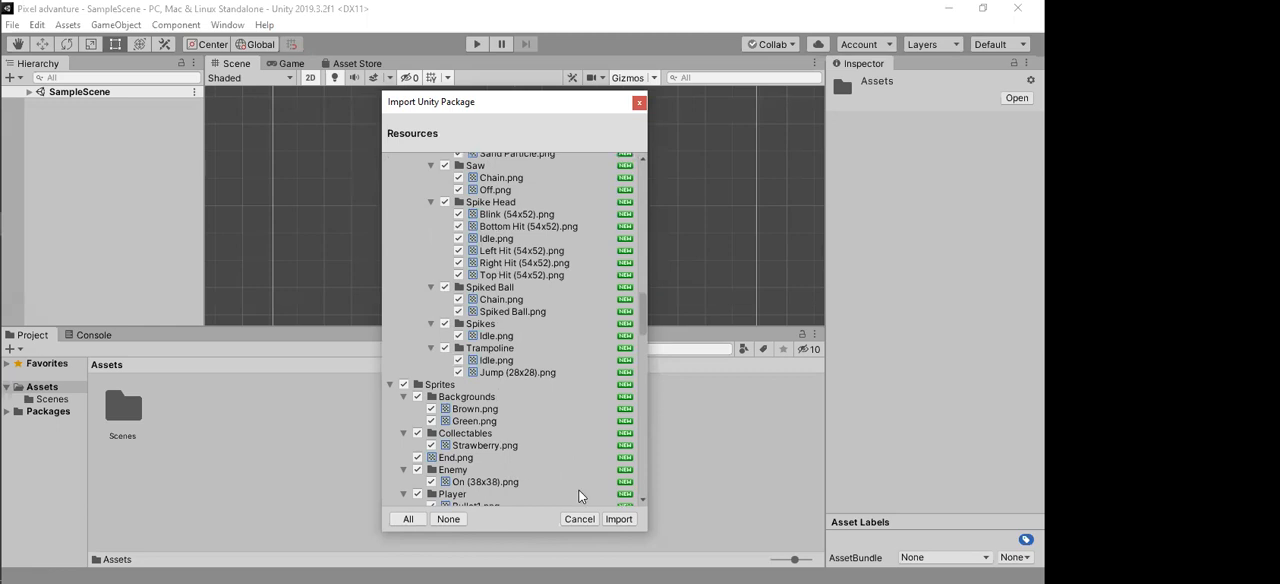
{"action": "left_click", "coordinate": [619, 519]}
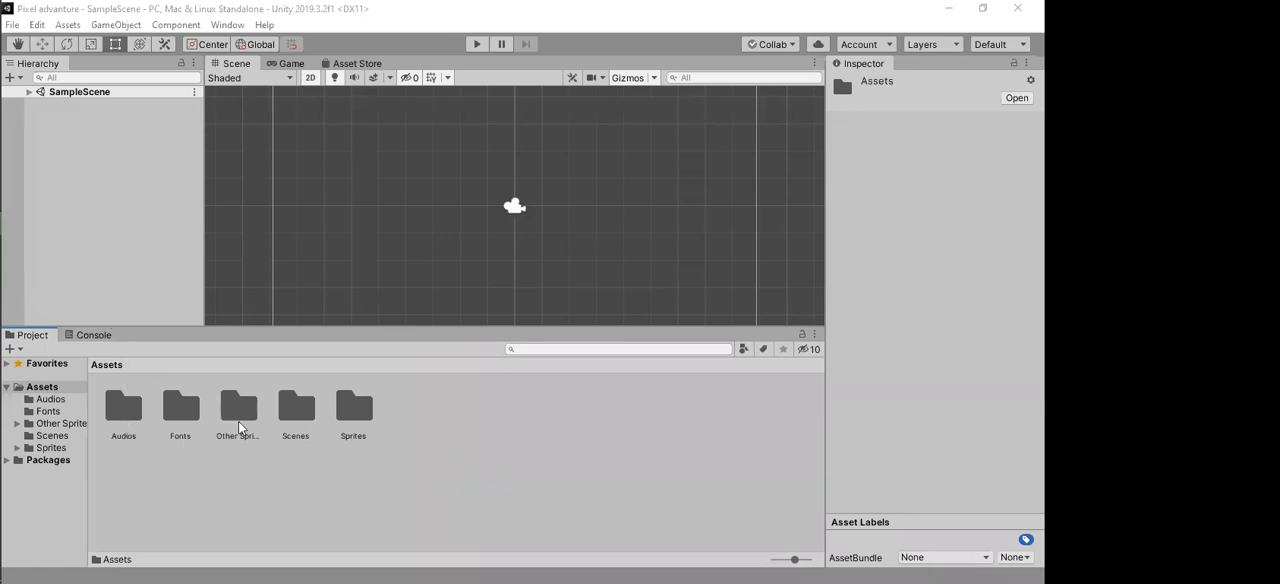
Step: Inspect the contents of the imported Audios and Fonts folders and return to the Assets folder
{"action": "double_click", "coordinate": [125, 420]}
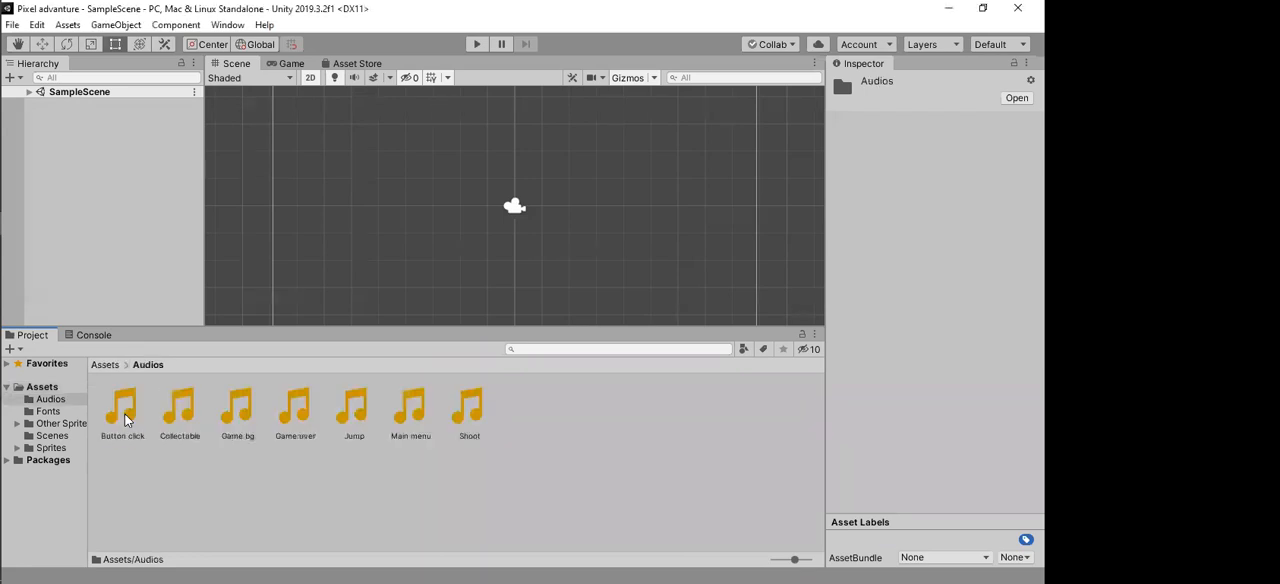
{"action": "left_click", "coordinate": [106, 365]}
{"action": "double_click", "coordinate": [178, 410]}
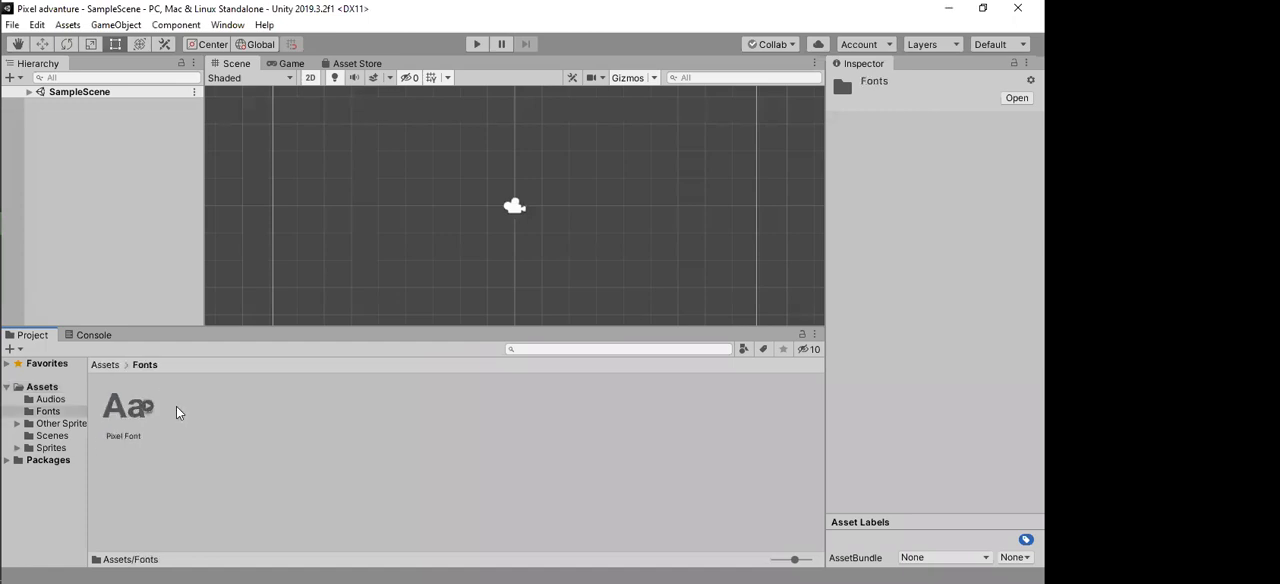
{"action": "left_click", "coordinate": [106, 366]}
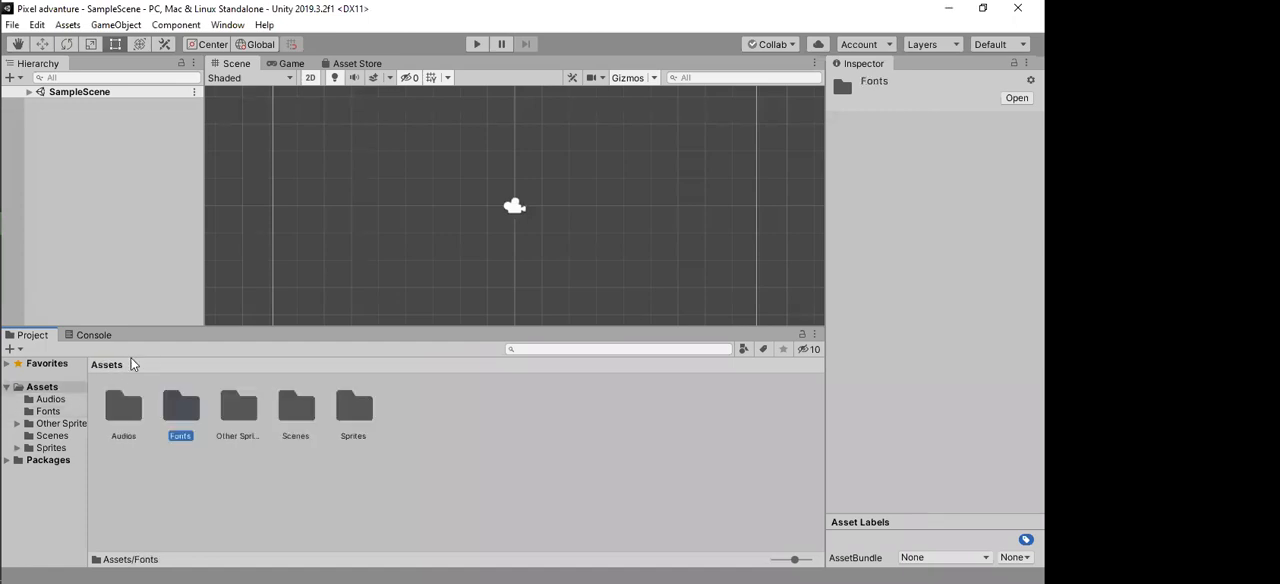
Step: Inspect the contents of the Other Sprites folder, its nested Assets folder and the Scenes folder, and return to the top-level Assets folder
{"action": "double_click", "coordinate": [250, 421]}
{"action": "double_click", "coordinate": [123, 410]}
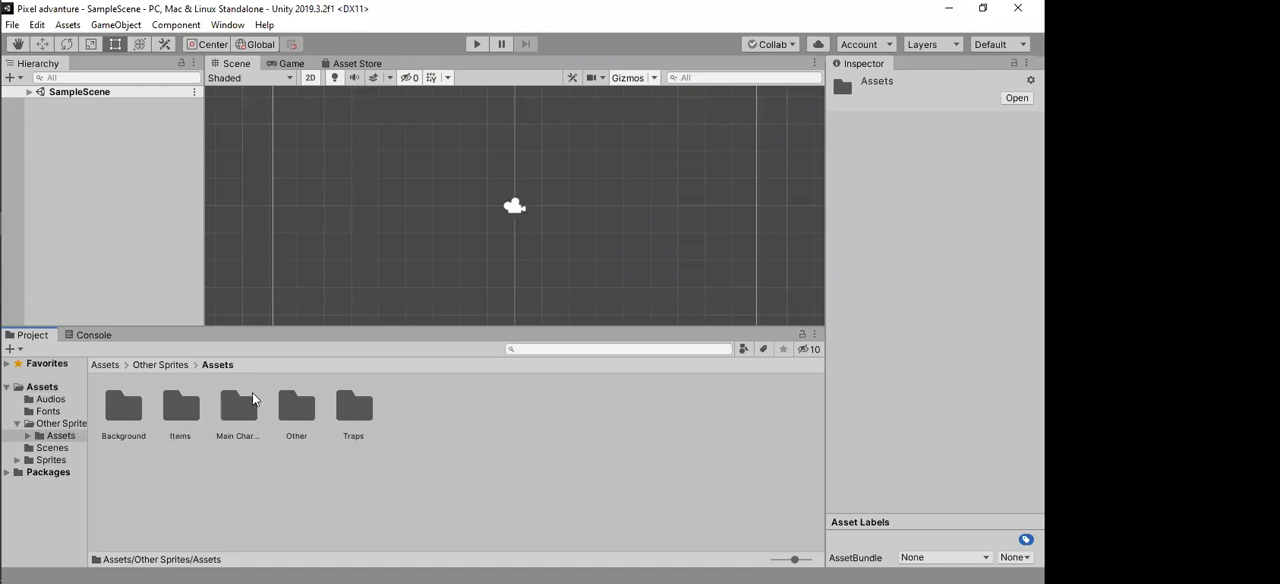
{"action": "left_click", "coordinate": [162, 365]}
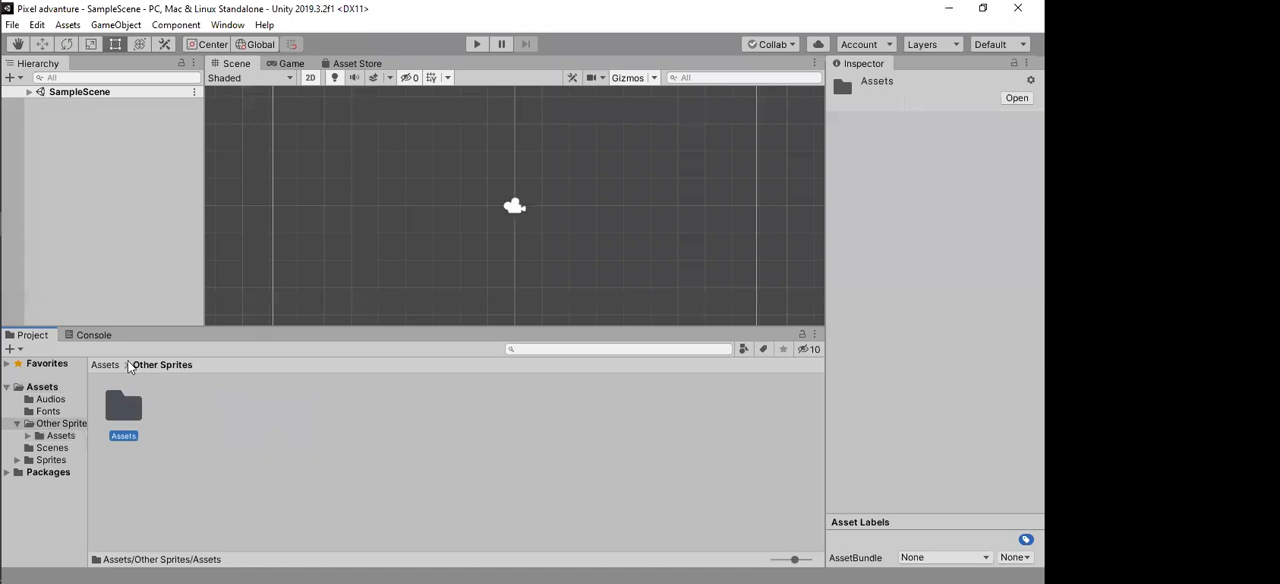
{"action": "left_click", "coordinate": [106, 365]}
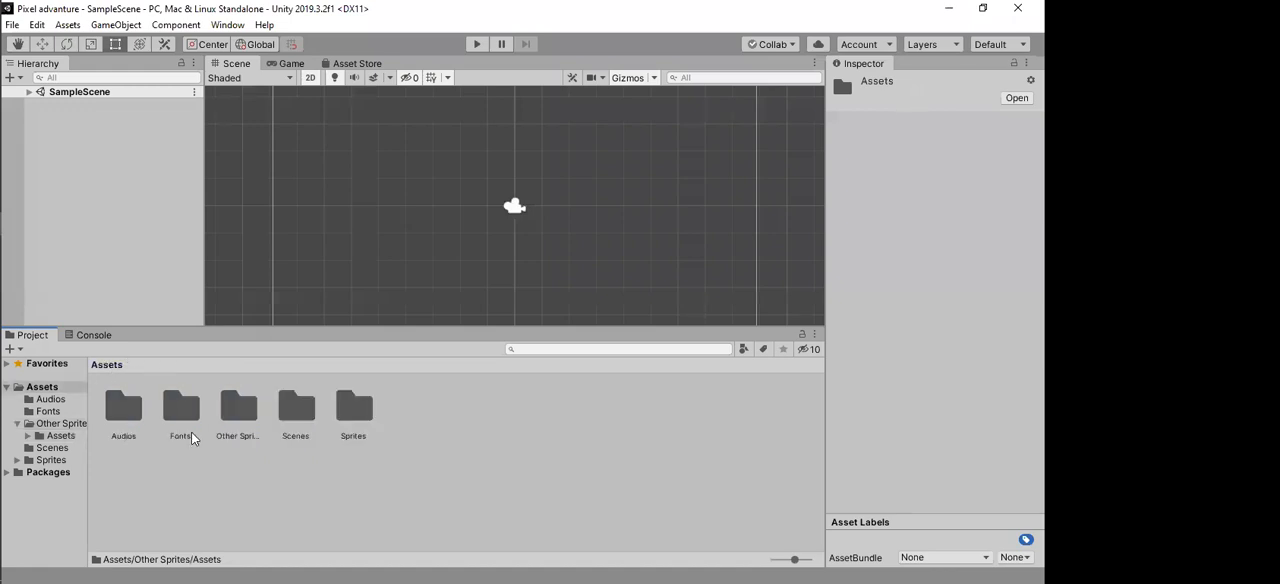
{"action": "double_click", "coordinate": [297, 410]}
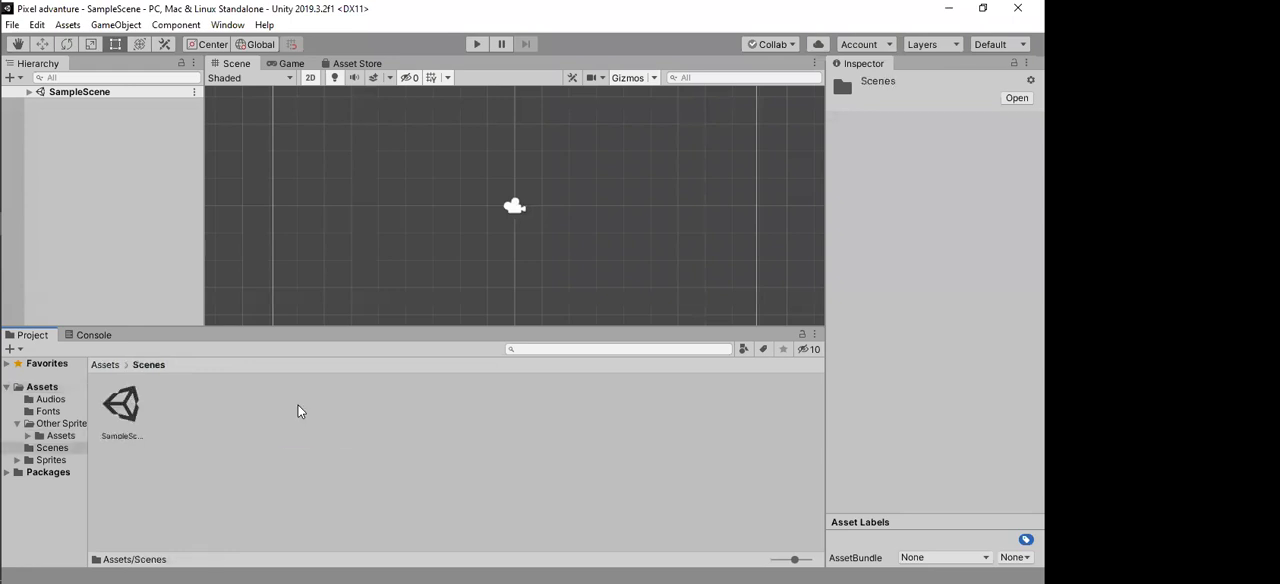
{"action": "left_click", "coordinate": [106, 365]}
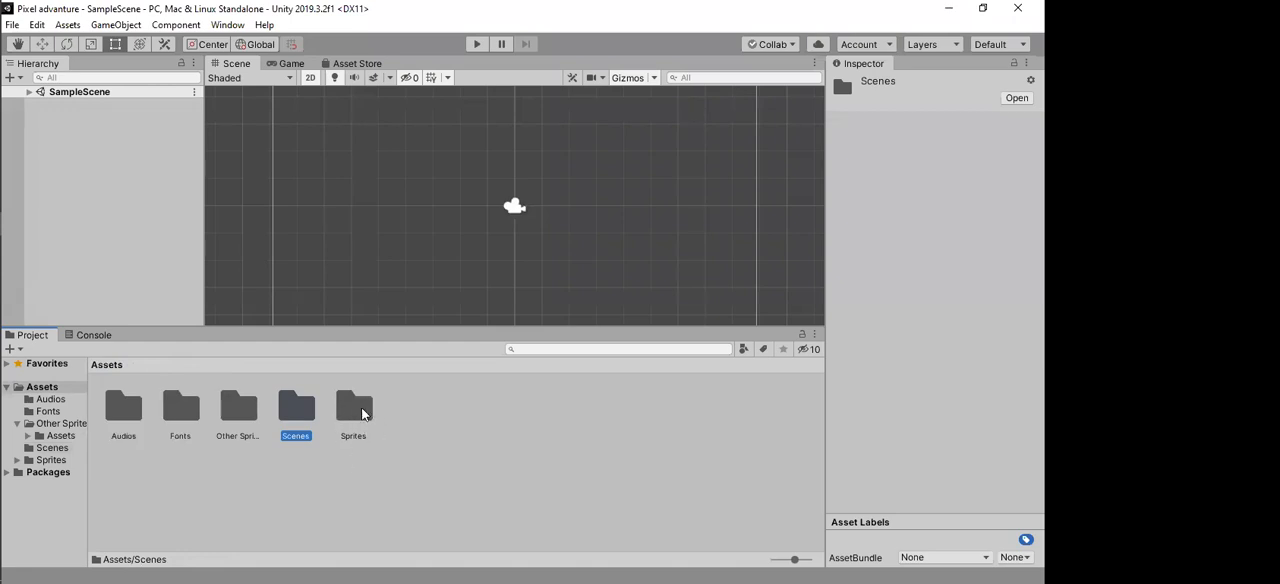
Step: Browse the Sprites folder, looking into its Backgrounds and Collectables subfolders and over its remaining folders and sprites
{"action": "double_click", "coordinate": [362, 410]}
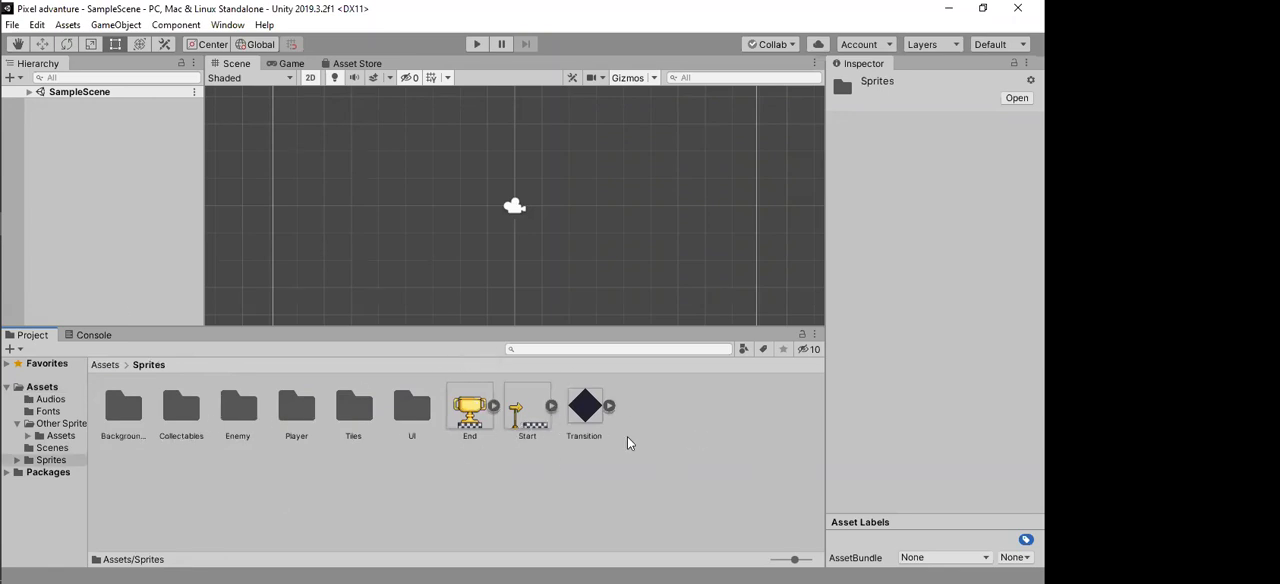
{"action": "double_click", "coordinate": [118, 418]}
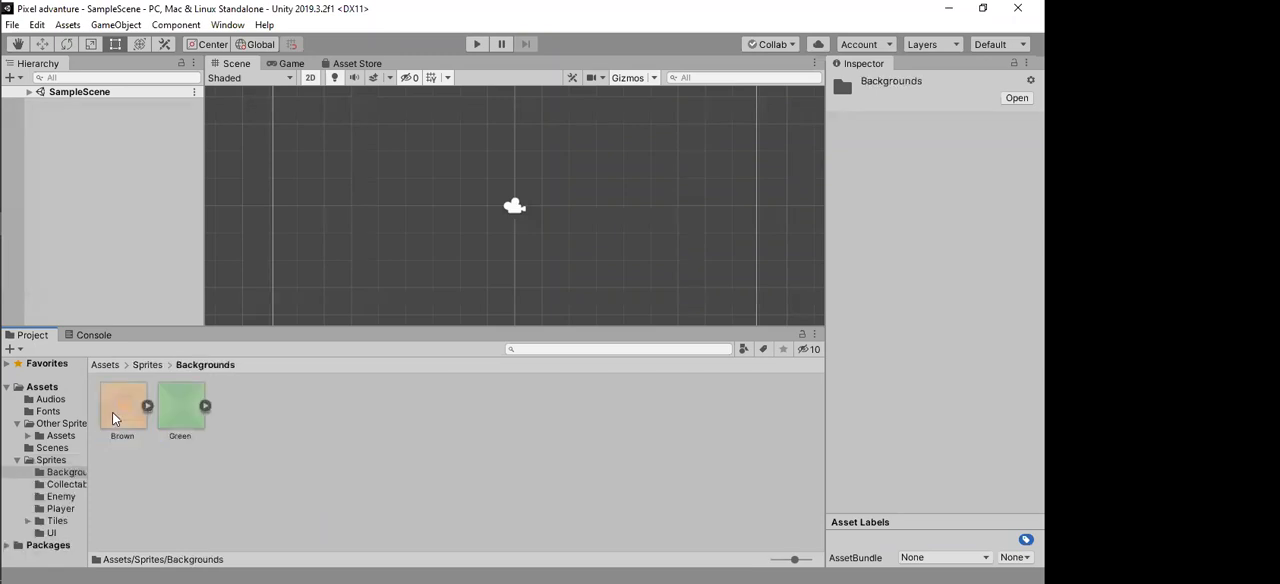
{"action": "key", "text": "BackSpace"}
{"action": "key", "text": "Right"}
{"action": "key", "text": "Return"}
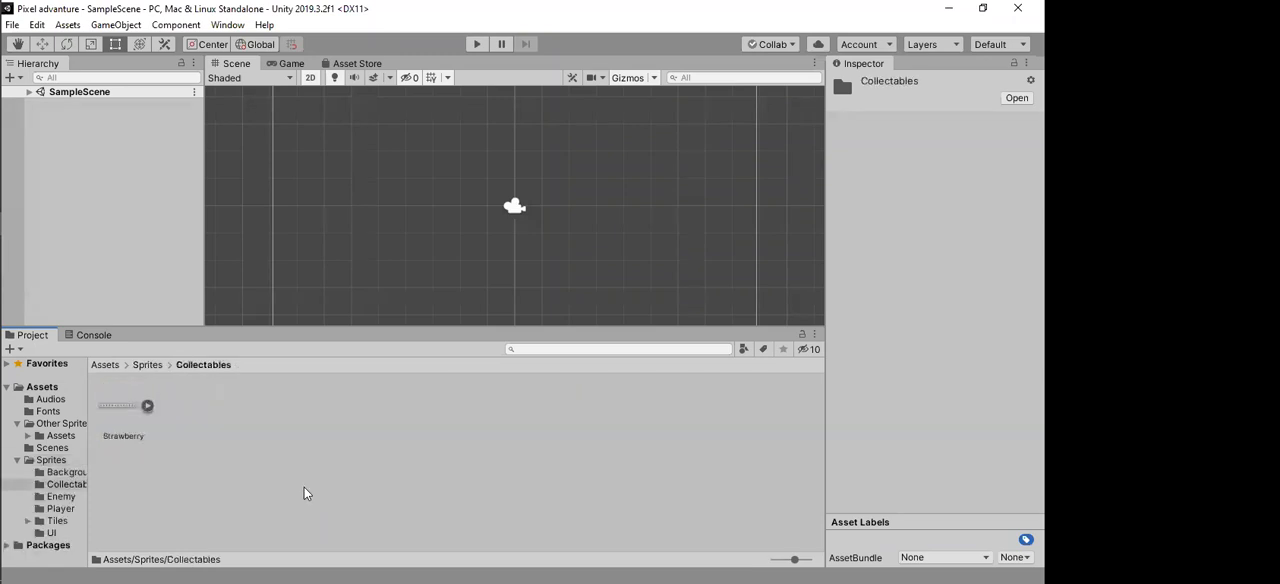
{"action": "key", "text": "BackSpace"}
{"action": "key", "text": "Right"}
{"action": "key", "text": "Right"}
{"action": "key", "text": "Right"}
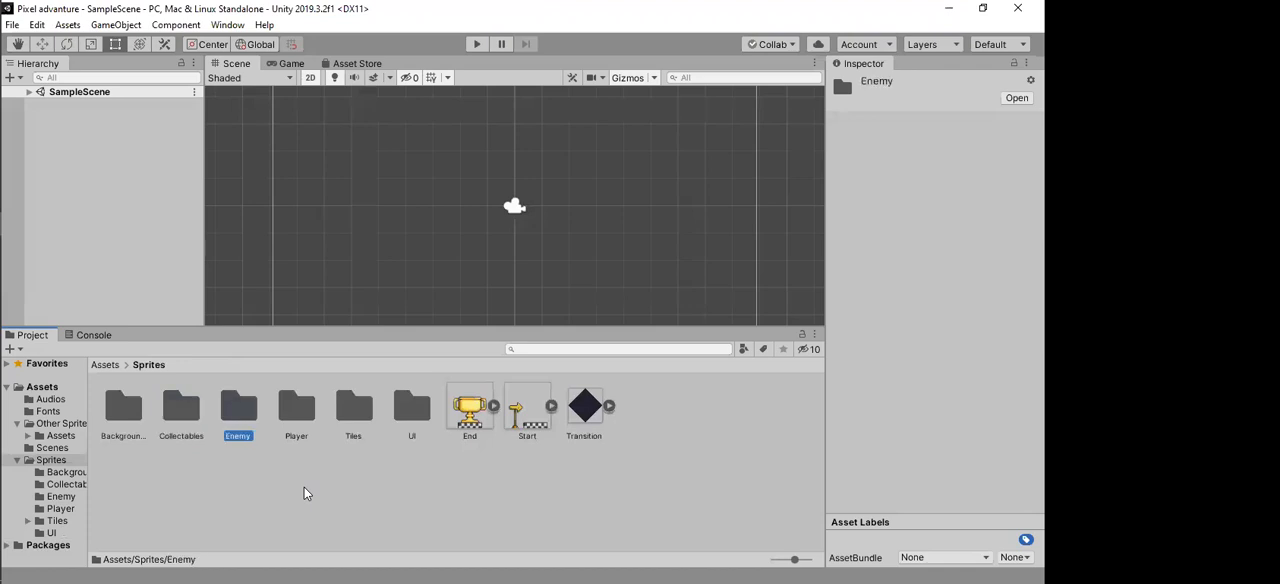
{"action": "key", "text": "Right"}
{"action": "key", "text": "Right"}
{"action": "key", "text": "Right"}
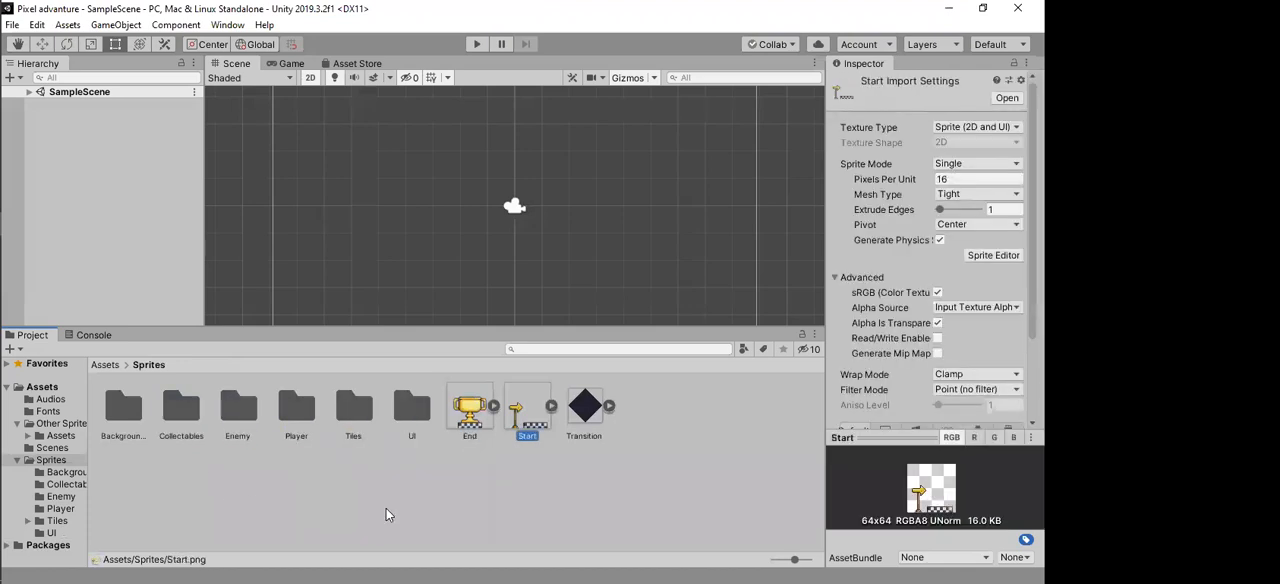
{"action": "left_click", "coordinate": [456, 512]}
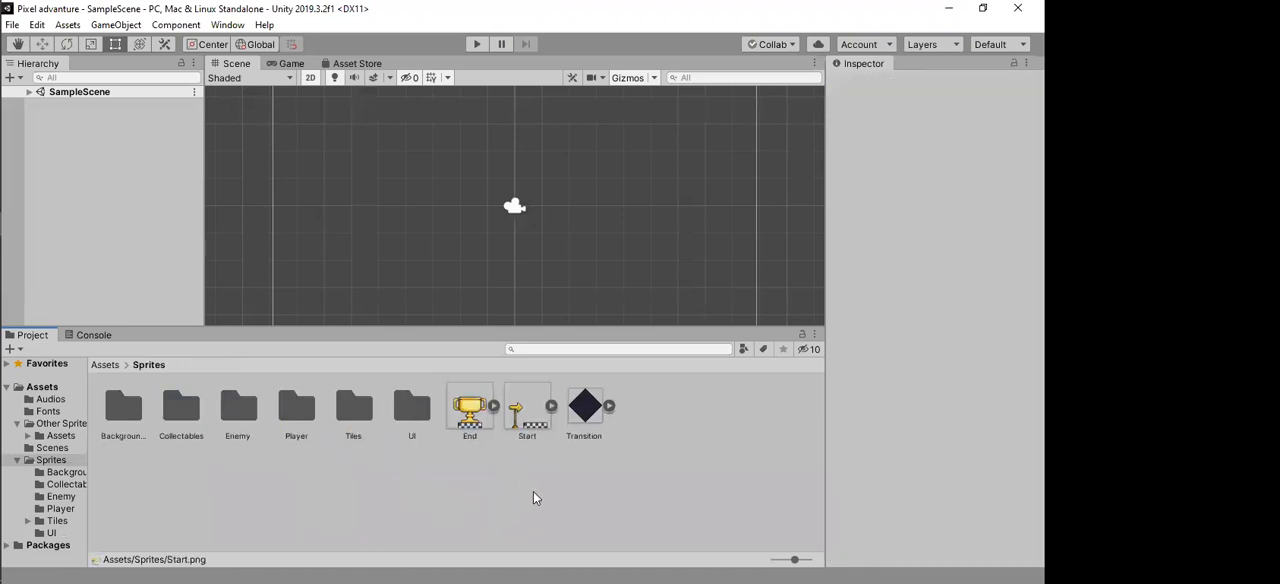
{"action": "key", "text": "alt+Tab"}
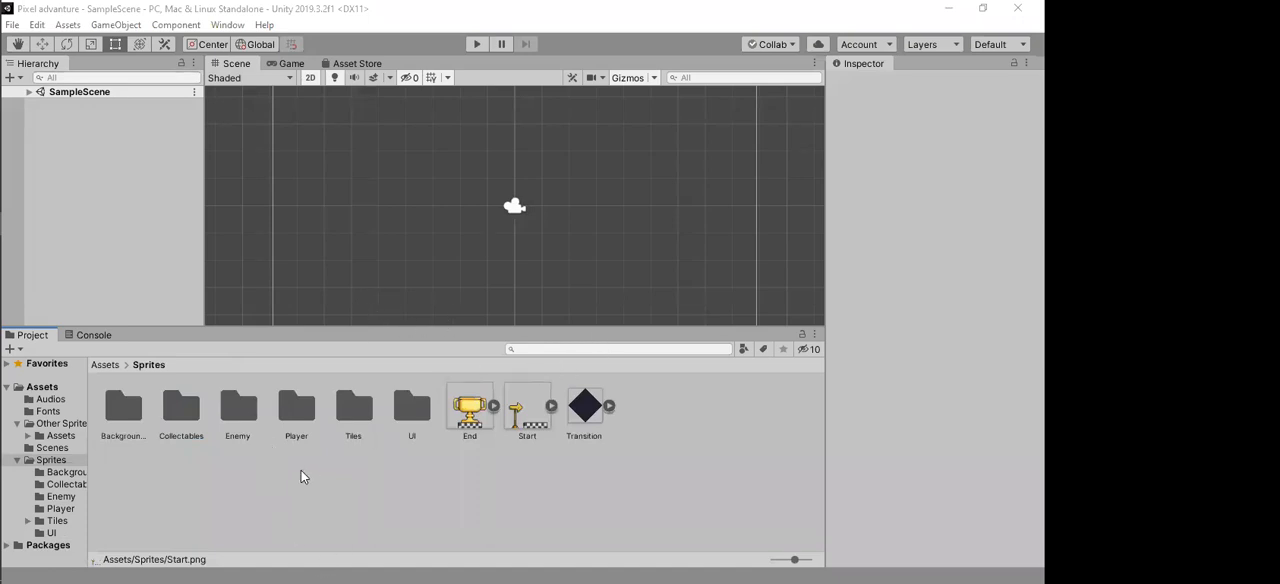
Step: Delete the Tile Palette prefab from the Tiles folder inside Sprites
{"action": "left_click", "coordinate": [105, 364]}
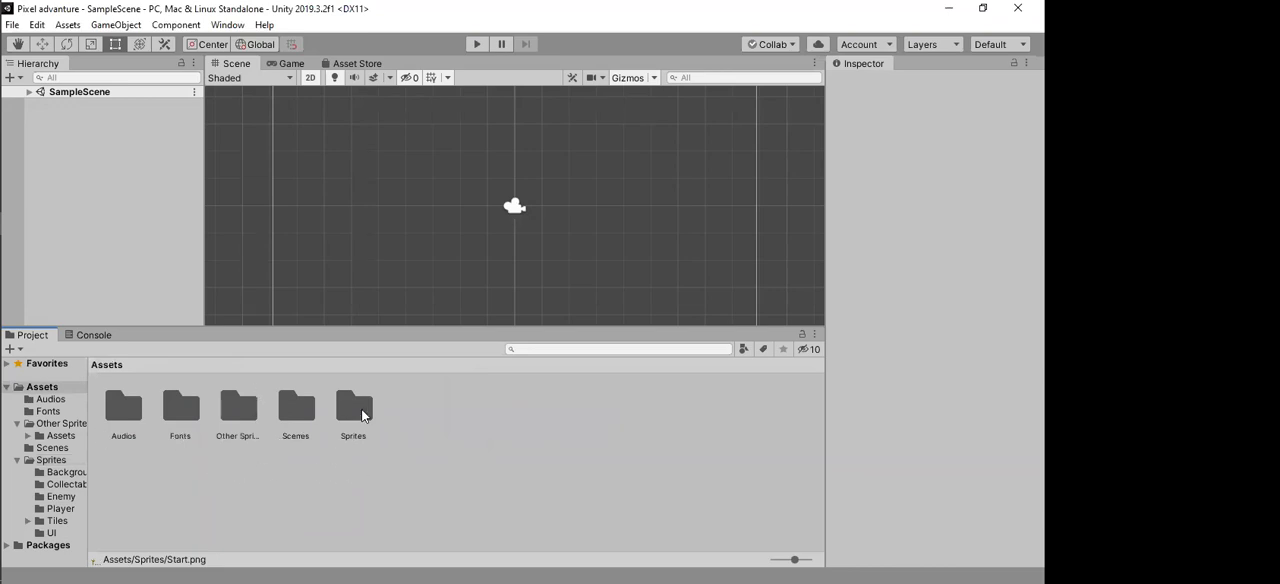
{"action": "double_click", "coordinate": [359, 418]}
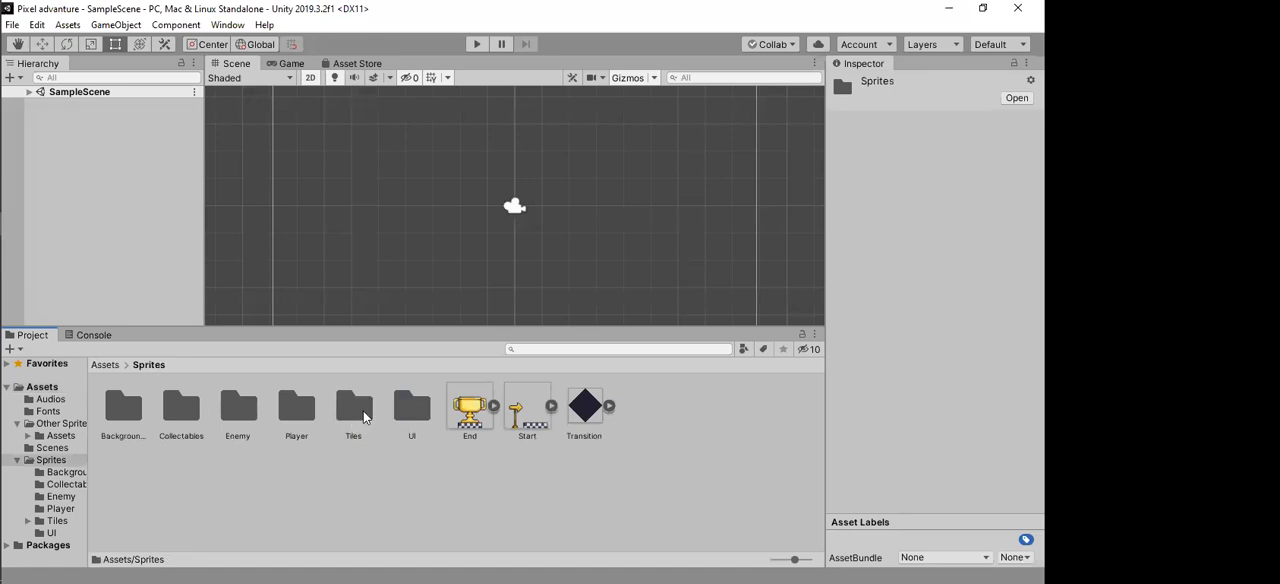
{"action": "double_click", "coordinate": [355, 410]}
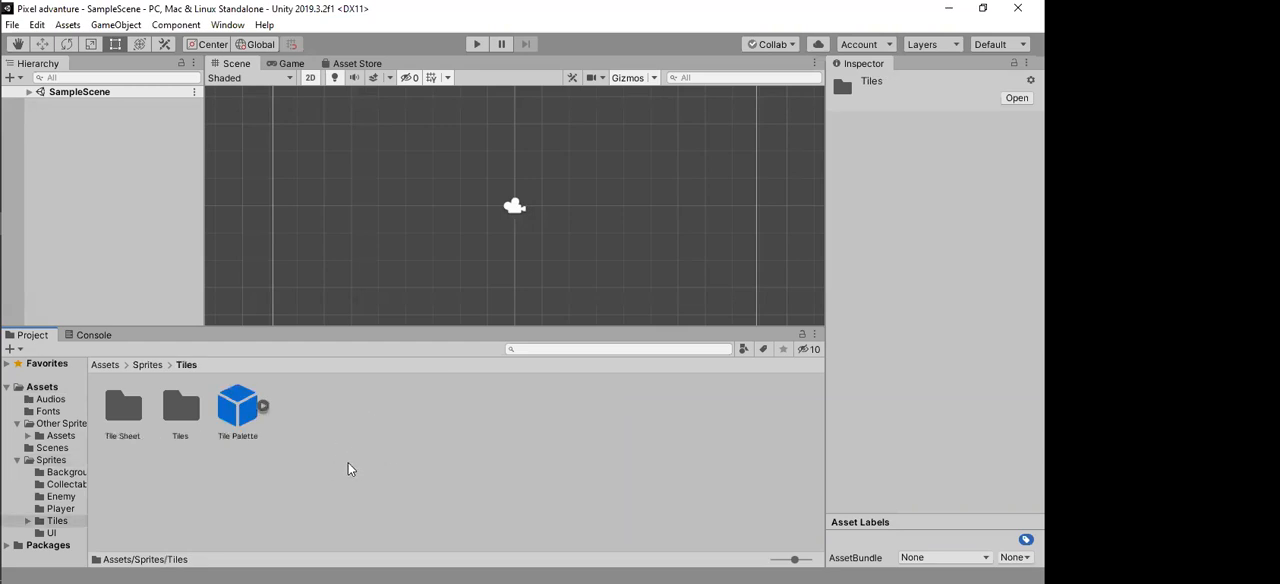
{"action": "left_click", "coordinate": [235, 418]}
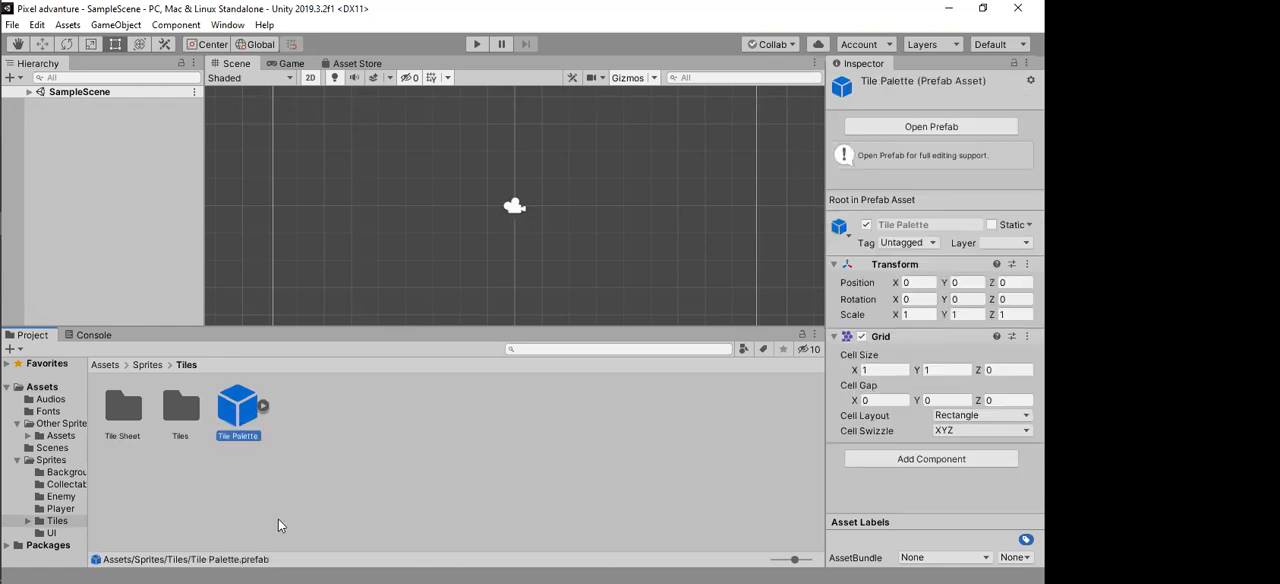
{"action": "key", "text": "Delete"}
{"action": "key", "text": "Return"}
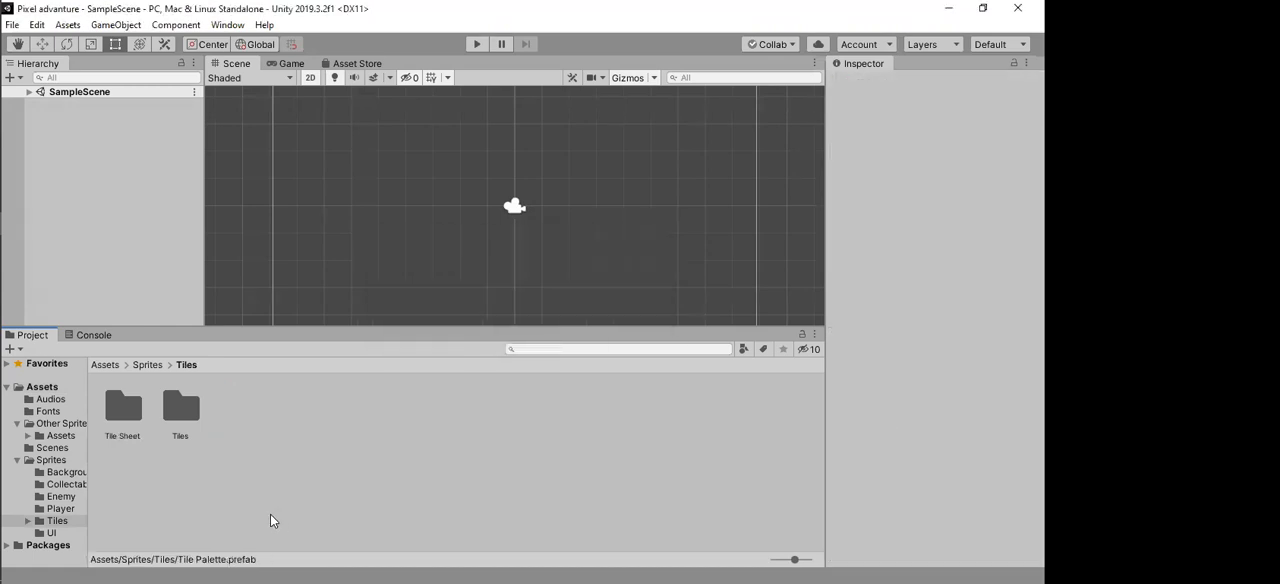
Step: Check the terrain tiles in the nested Tiles folder and delete that folder from Sprites > Tiles
{"action": "double_click", "coordinate": [181, 407]}
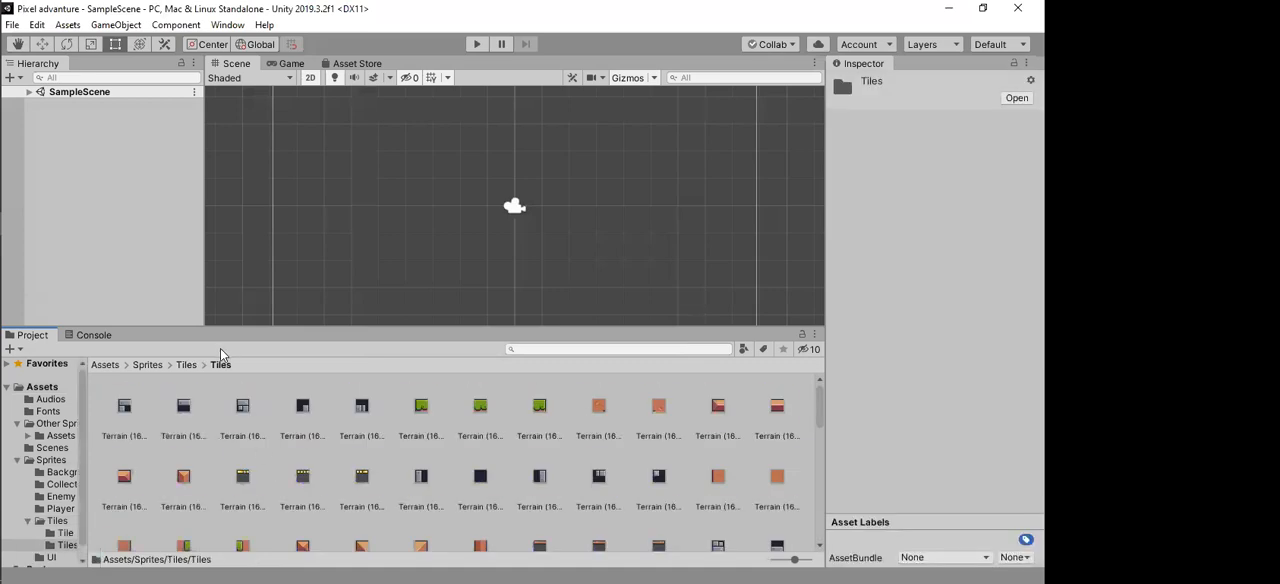
{"action": "left_click", "coordinate": [185, 366]}
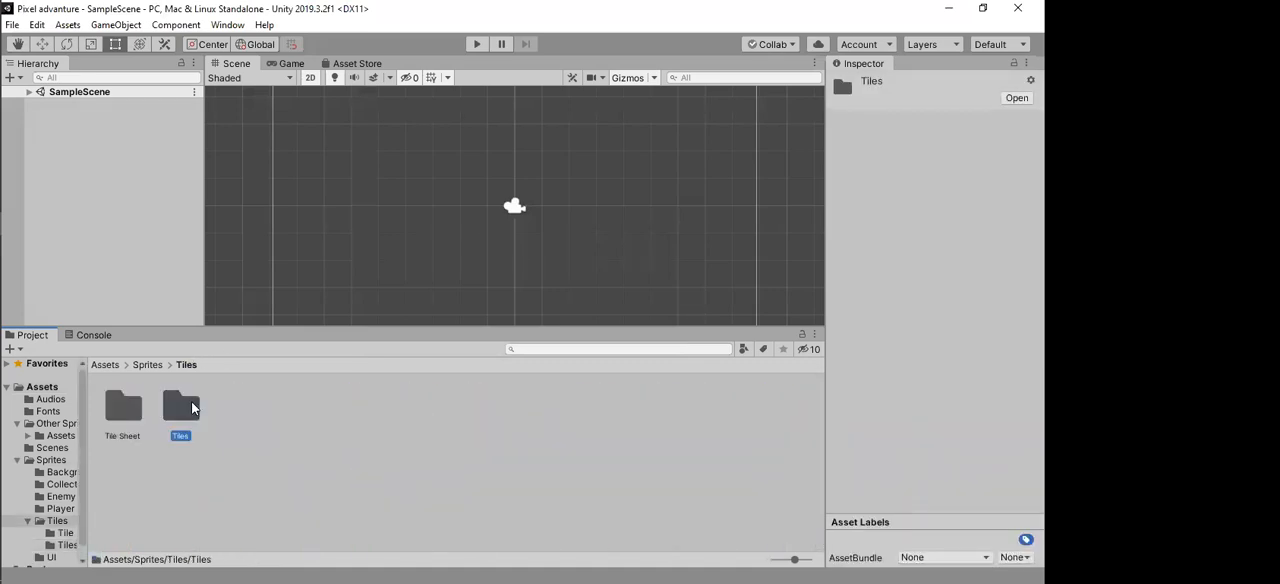
{"action": "key", "text": "Delete"}
{"action": "key", "text": "Return"}
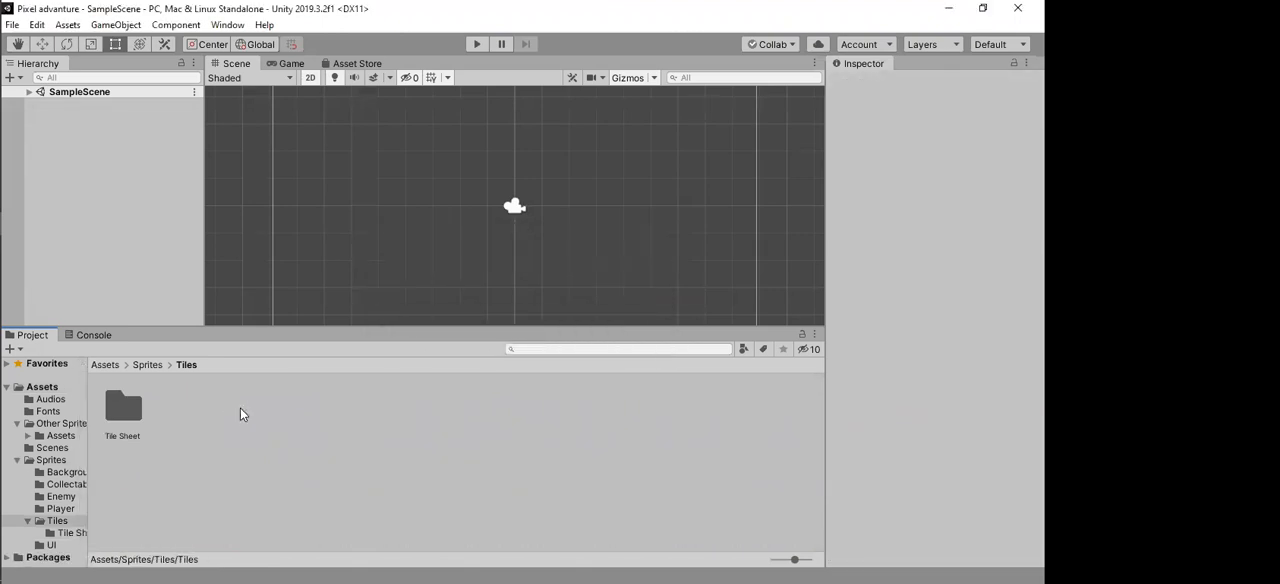
Step: Select the Terrain Sliced (16x16) texture in the Tile Sheet folder under Sprites > Tiles to show its import settings
{"action": "left_click", "coordinate": [150, 365]}
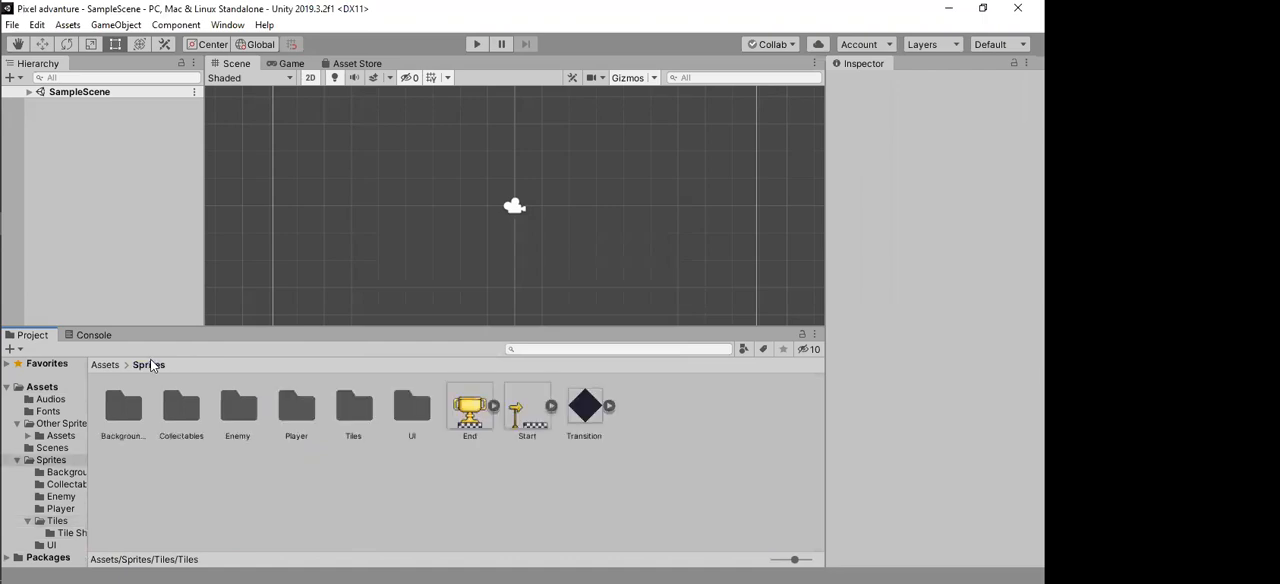
{"action": "double_click", "coordinate": [349, 410]}
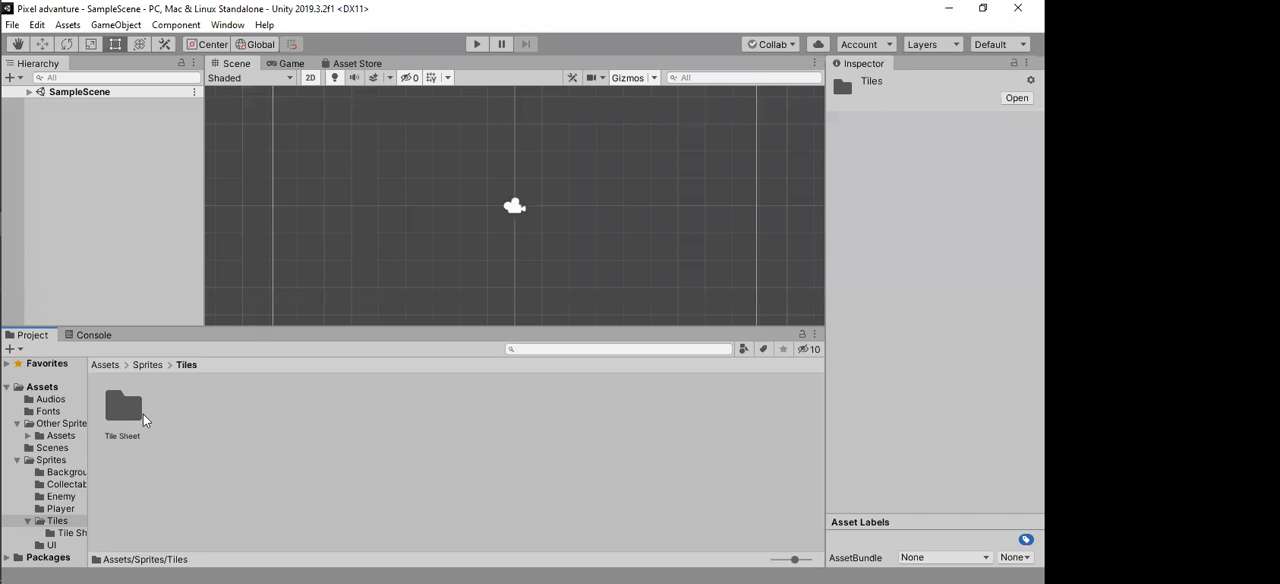
{"action": "double_click", "coordinate": [123, 410]}
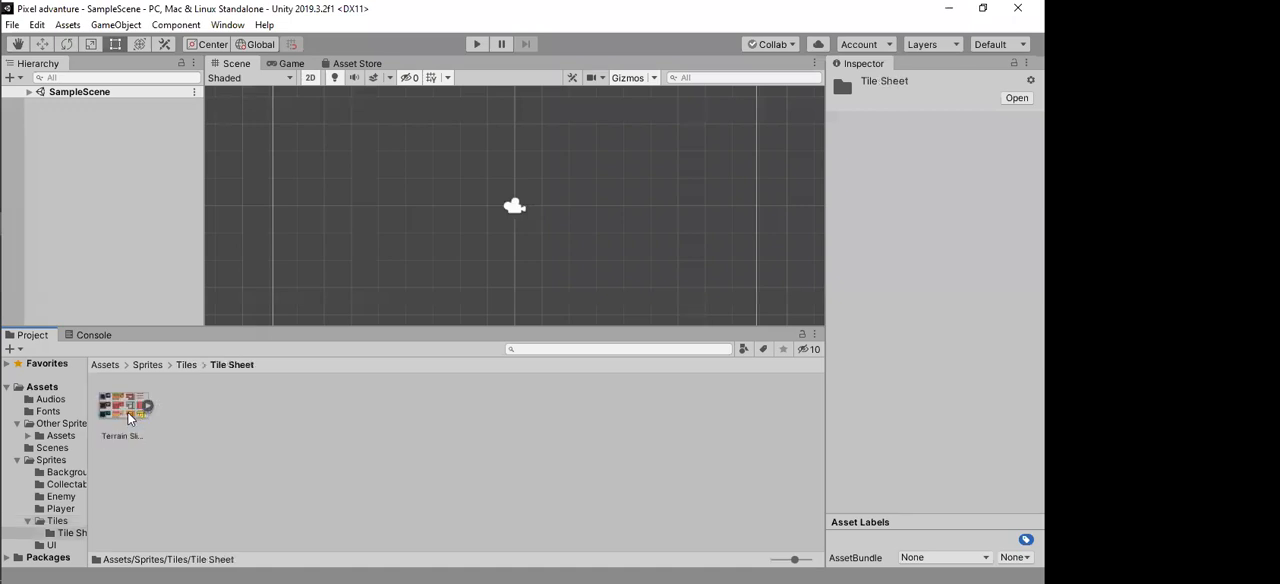
{"action": "left_click", "coordinate": [126, 410]}
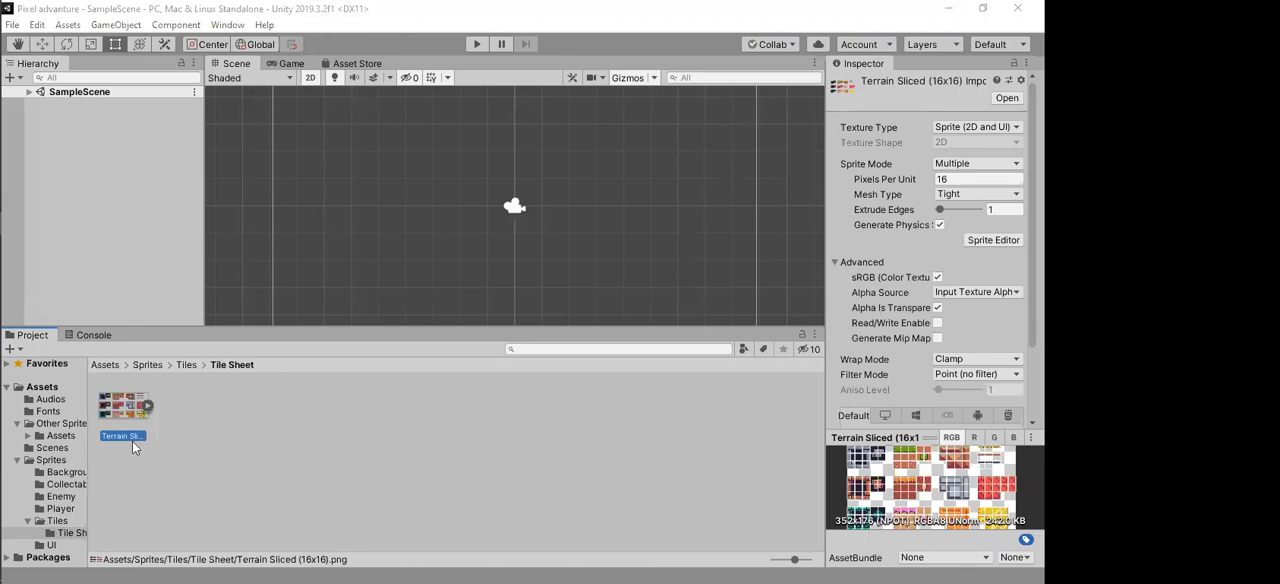
Step: Open Terrain Sliced (16x16).png in Photos, examine its terrain tile sets up close, and switch back to Unity
{"action": "left_click", "coordinate": [126, 411]}
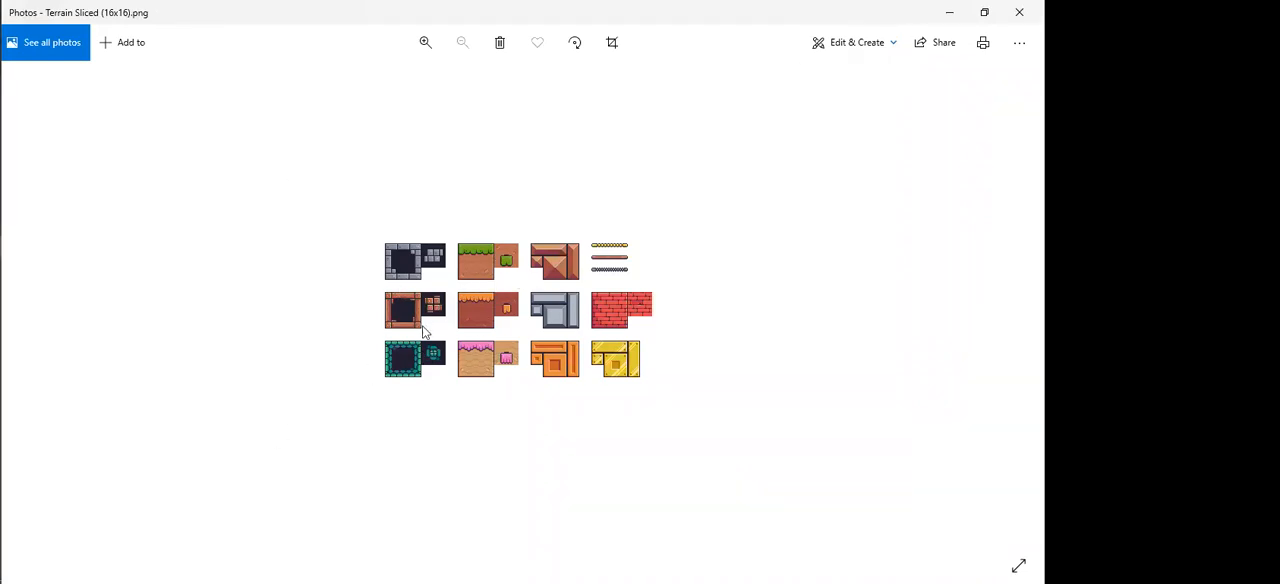
{"action": "scroll", "coordinate": [492, 364], "scroll_direction": "up", "scroll_amount": 1}
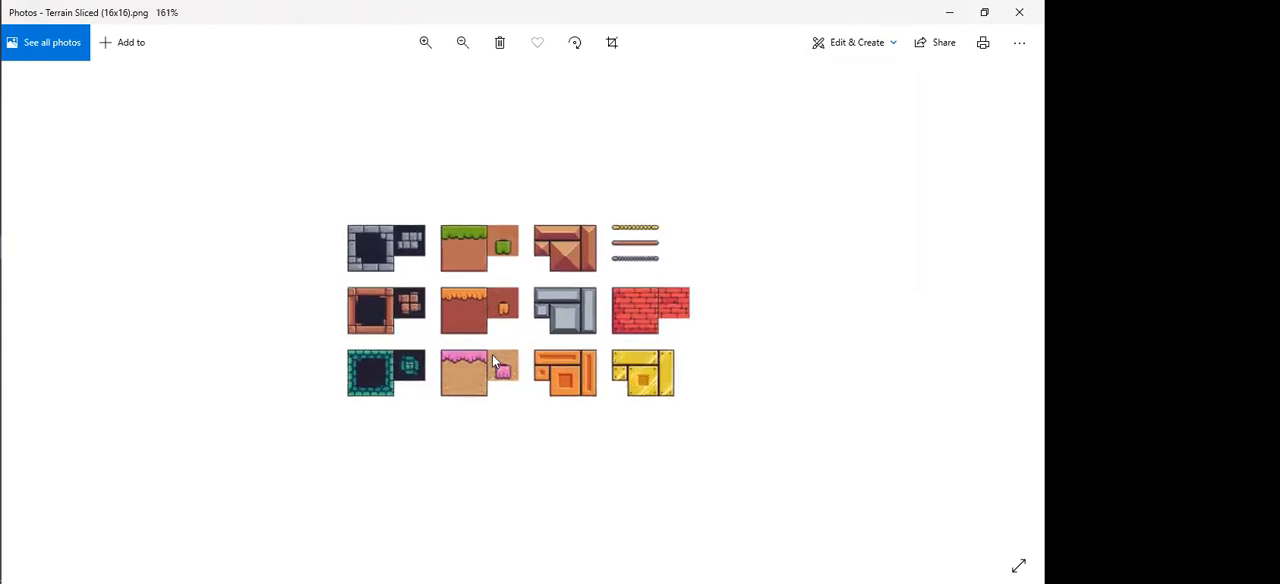
{"action": "scroll", "coordinate": [492, 354], "scroll_direction": "up", "scroll_amount": 1}
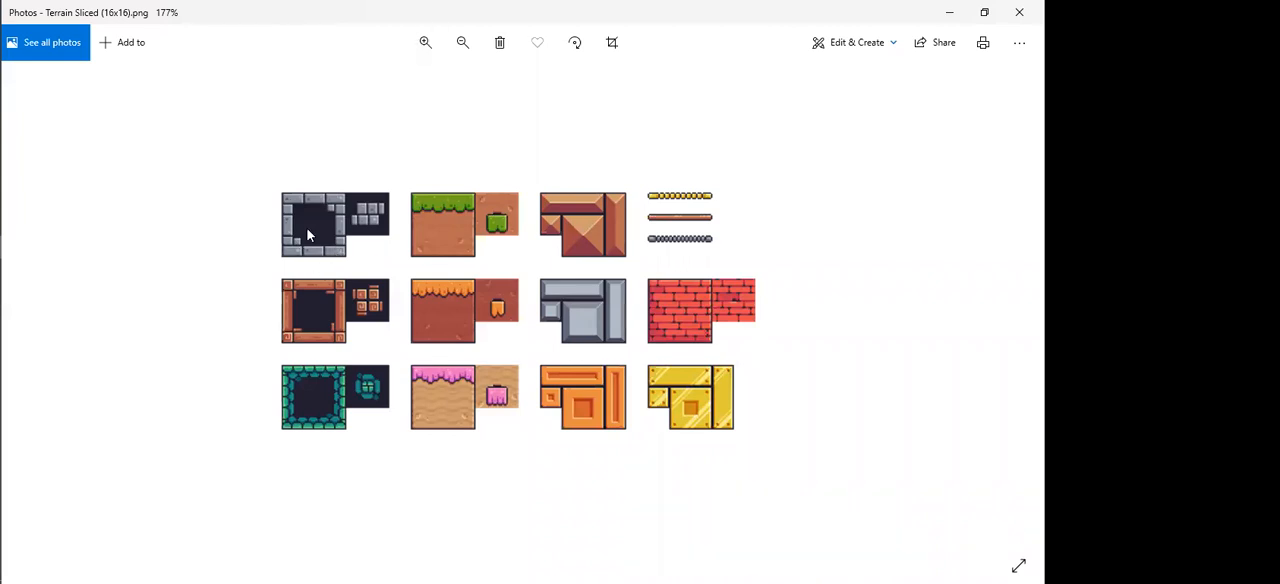
{"action": "scroll", "coordinate": [250, 226], "scroll_direction": "up", "scroll_amount": 3}
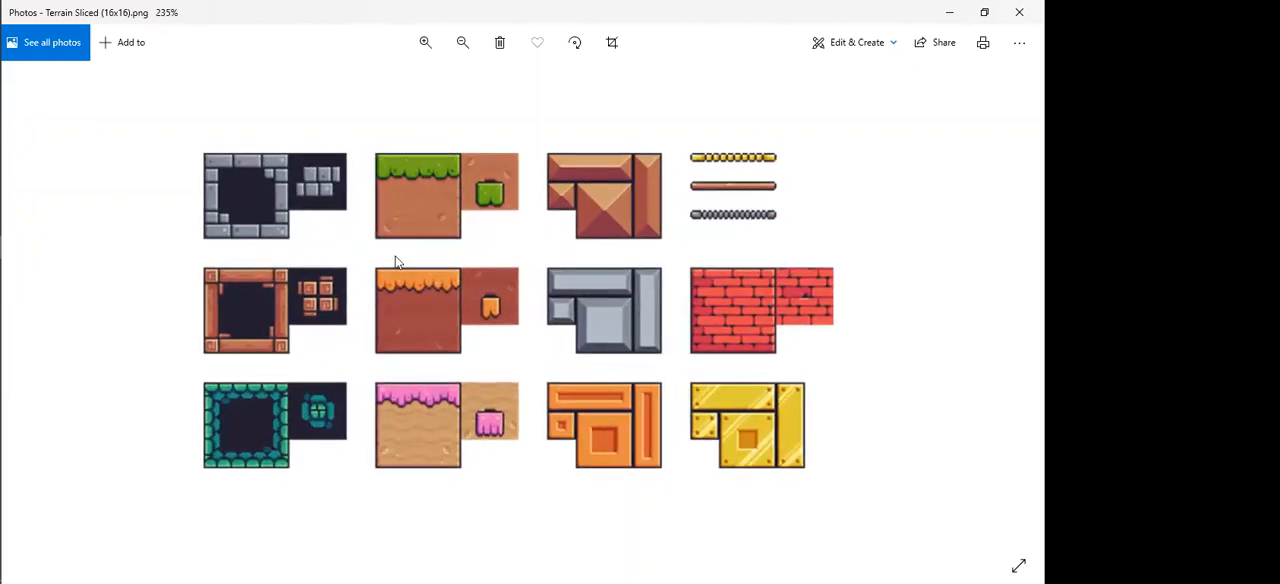
{"action": "scroll", "coordinate": [390, 262], "scroll_direction": "up", "scroll_amount": 2}
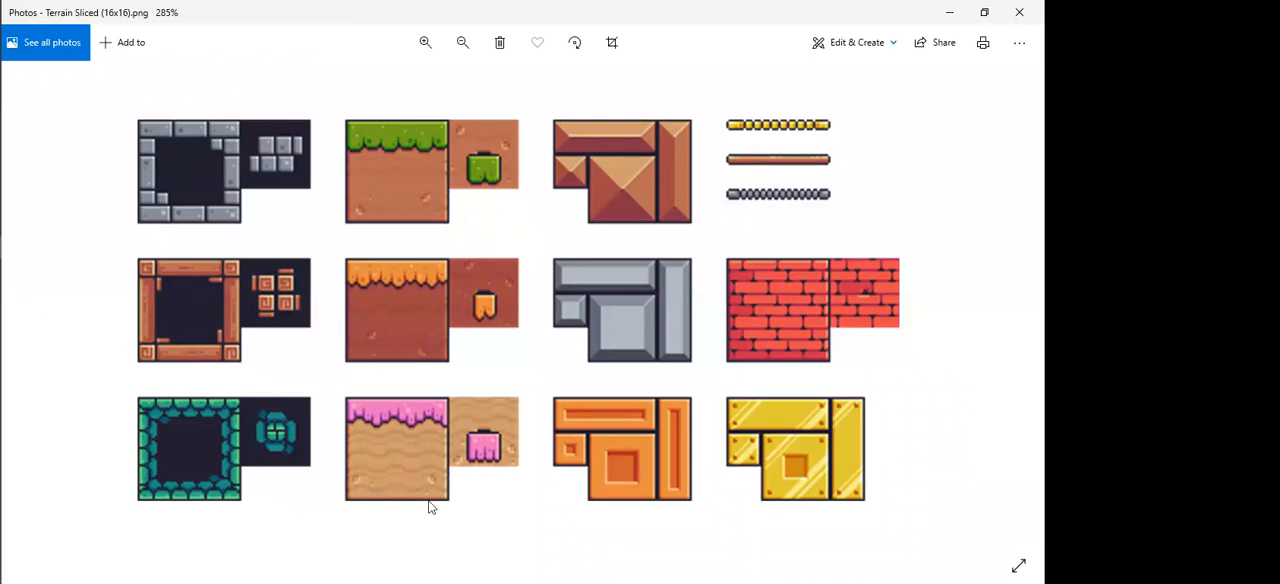
{"action": "key", "text": "alt+Tab"}
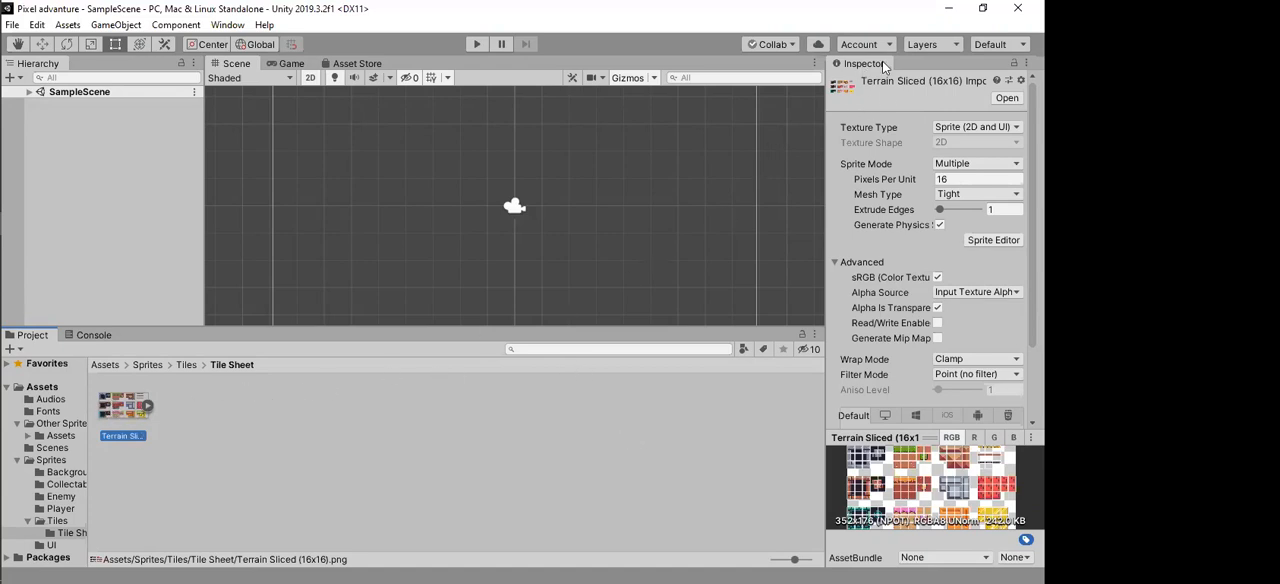
Step: Open the Terrain Sliced (16x16) texture in the Sprite Editor and examine individual slices of the grey stone block
{"action": "left_click", "coordinate": [993, 240]}
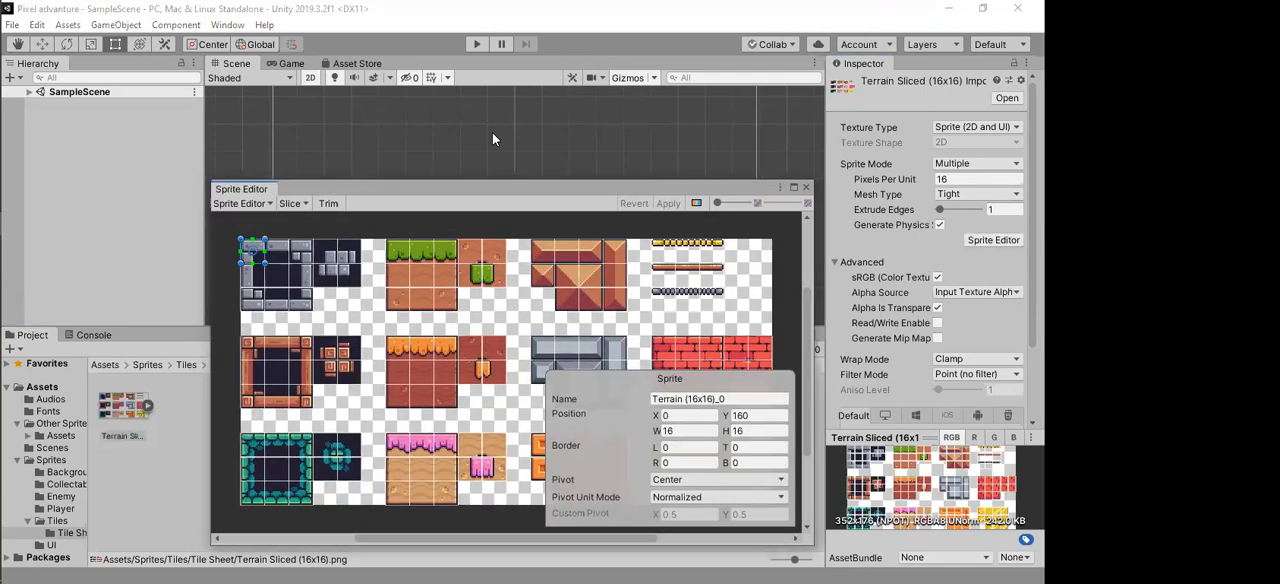
{"action": "left_click_drag", "start_coordinate": [647, 185], "coordinate": [654, 97]}
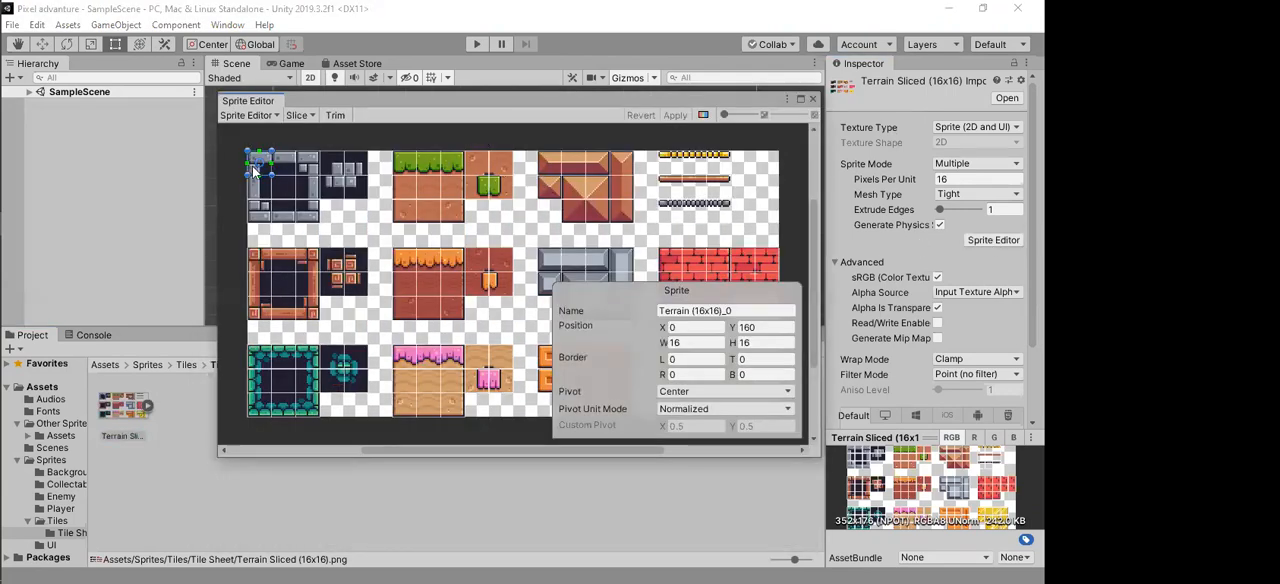
{"action": "scroll", "coordinate": [265, 172], "scroll_direction": "up", "scroll_amount": 5}
{"action": "scroll", "coordinate": [277, 176], "scroll_direction": "down", "scroll_amount": 1}
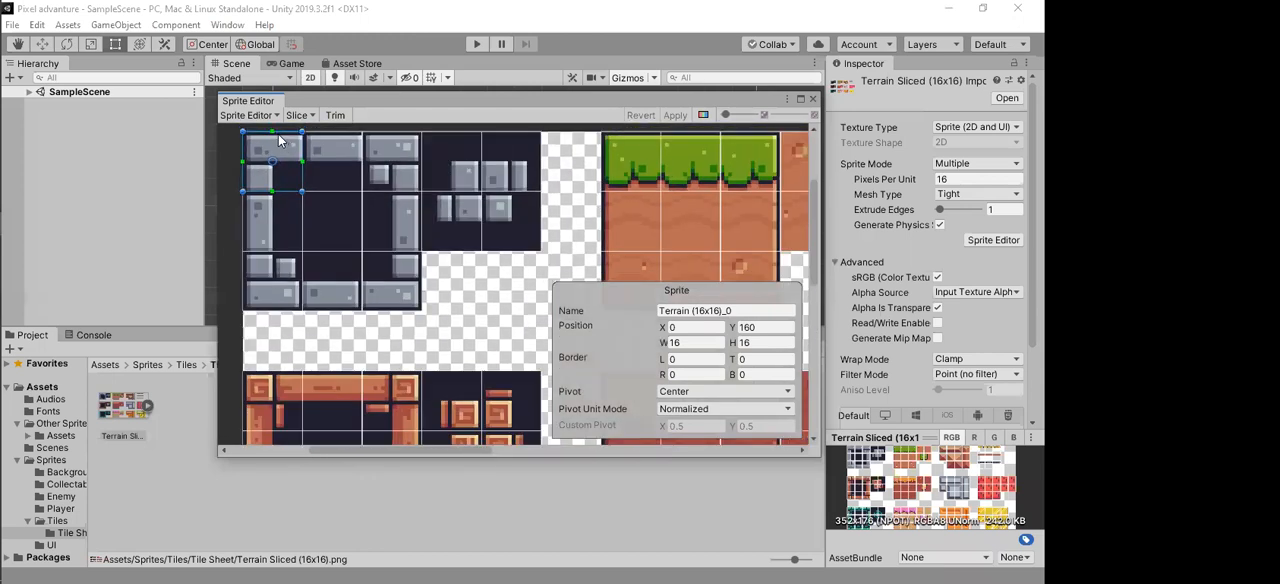
{"action": "left_click", "coordinate": [334, 158]}
{"action": "left_click", "coordinate": [387, 213]}
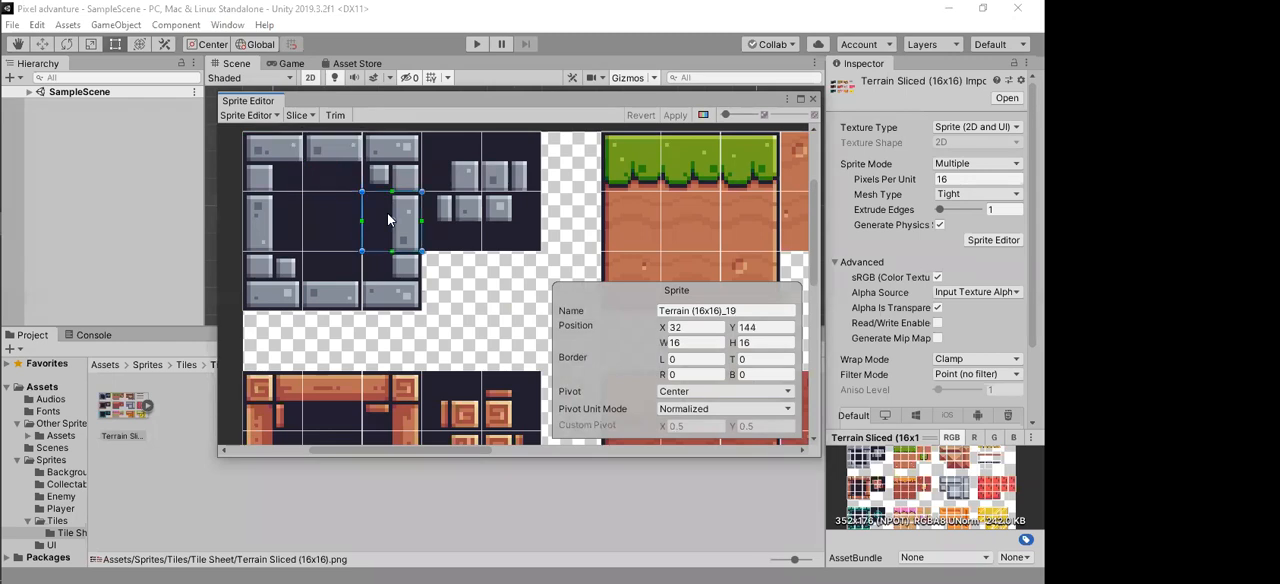
{"action": "left_click", "coordinate": [334, 266]}
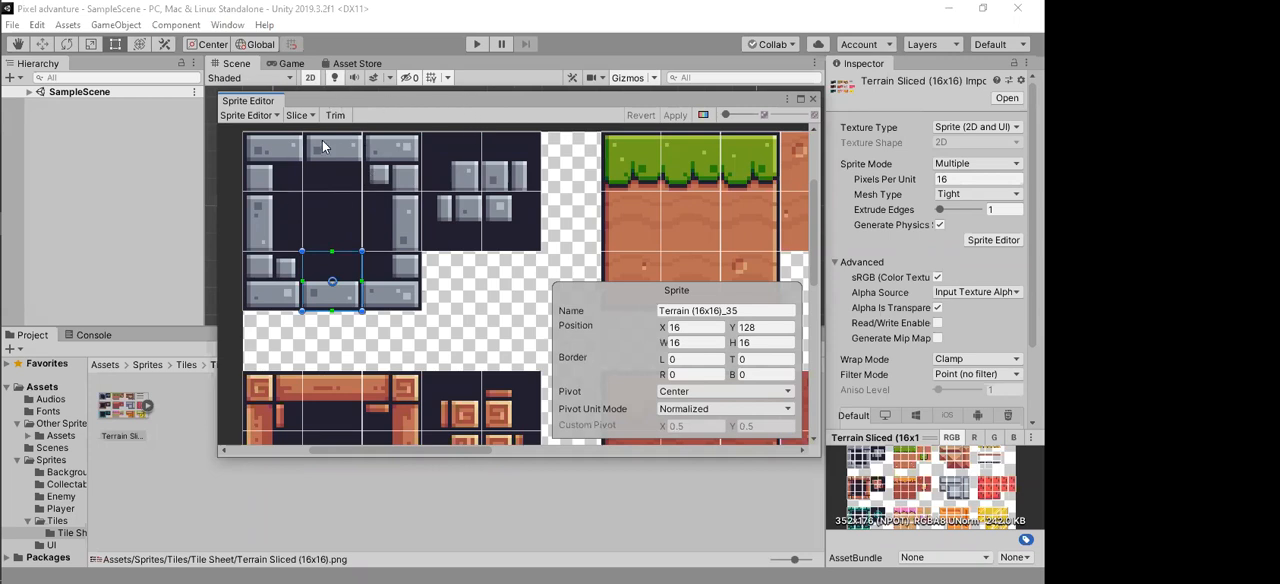
Step: Look at the slicing options for the terrain sheet in the Sprite Editor and close the editor
{"action": "left_click", "coordinate": [300, 115]}
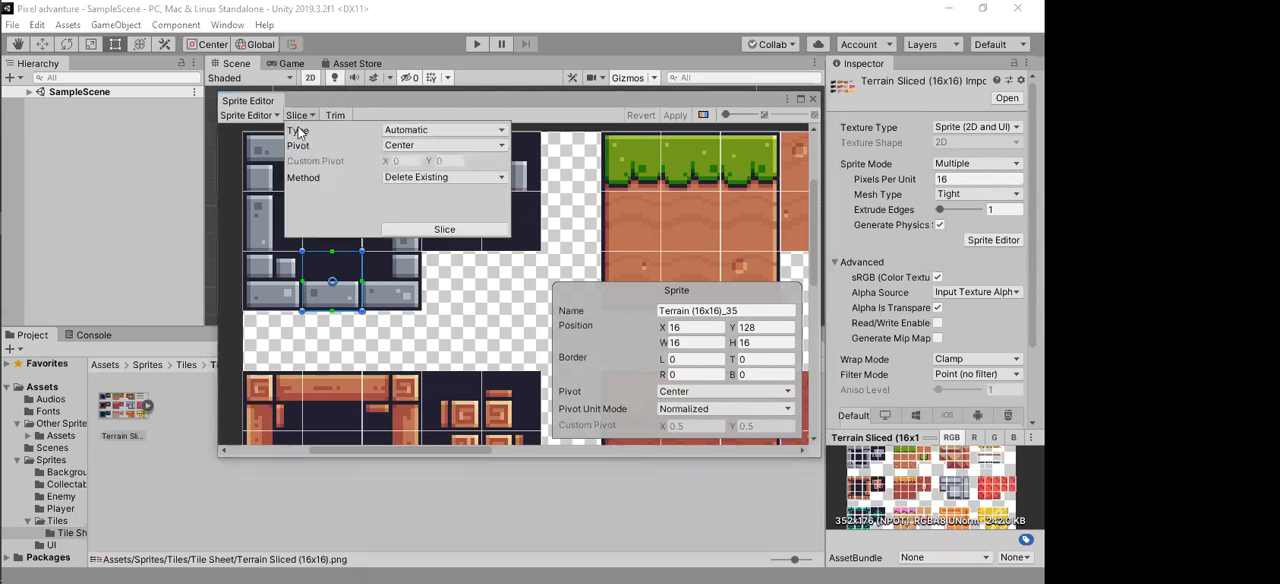
{"action": "left_click", "coordinate": [330, 98]}
{"action": "left_click", "coordinate": [302, 115]}
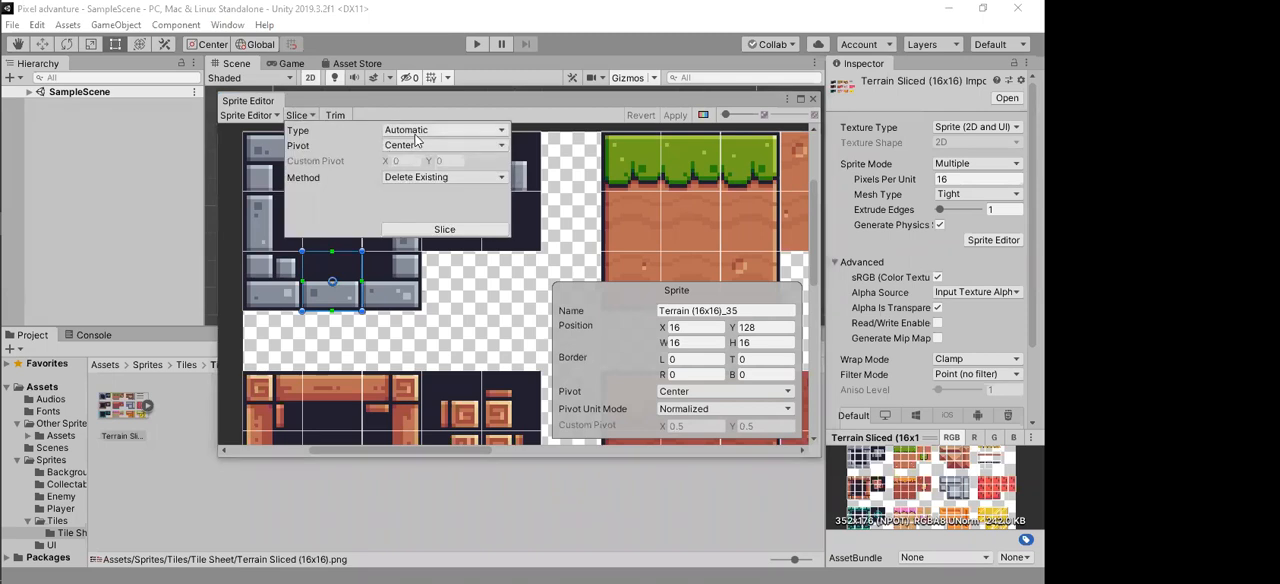
{"action": "left_click", "coordinate": [615, 99]}
{"action": "left_click", "coordinate": [812, 99]}
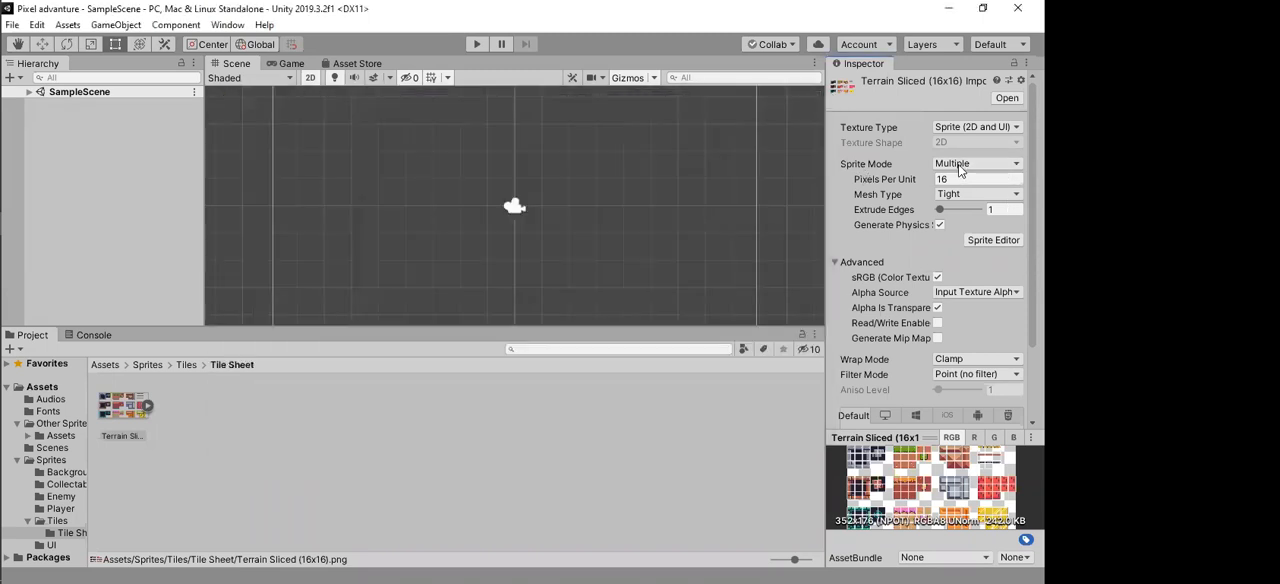
Step: Switch the texture's Sprite Mode to Single, apply it, and view the sheet in the Sprite Editor before closing it
{"action": "left_click", "coordinate": [962, 164]}
{"action": "left_click", "coordinate": [972, 180]}
{"action": "left_click", "coordinate": [993, 256]}
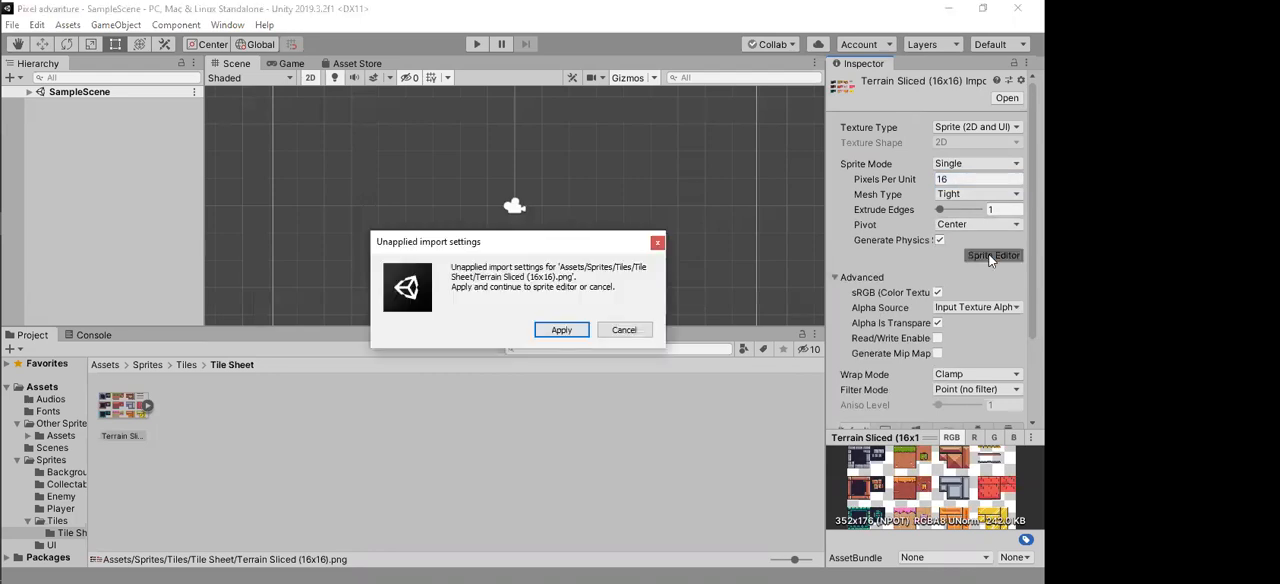
{"action": "left_click", "coordinate": [580, 331]}
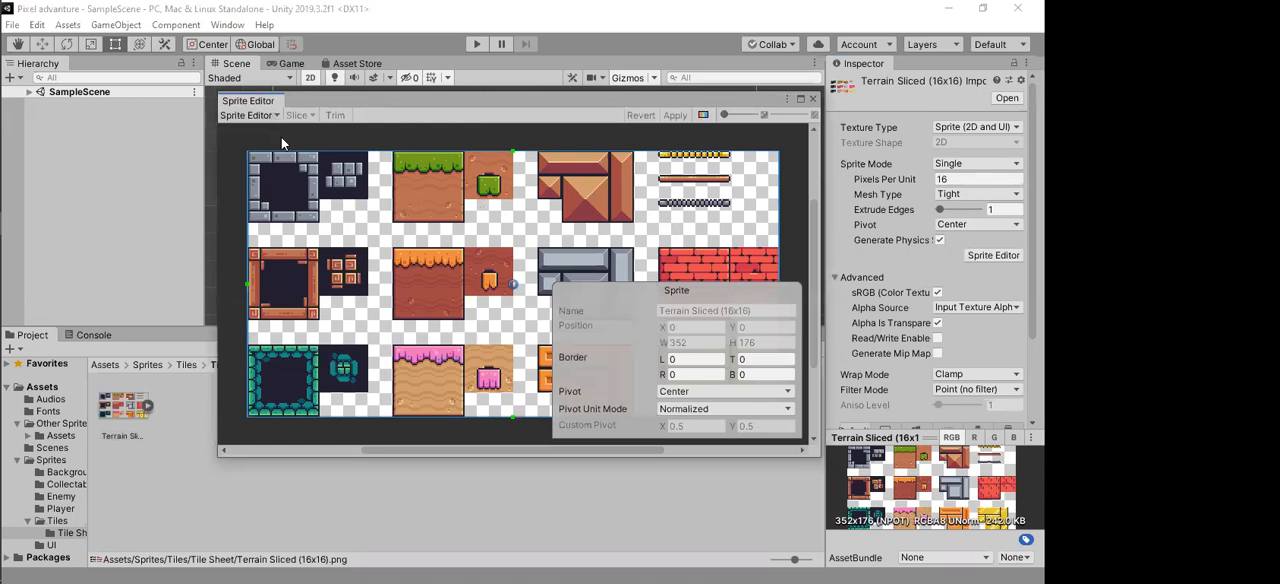
{"action": "left_click", "coordinate": [813, 101]}
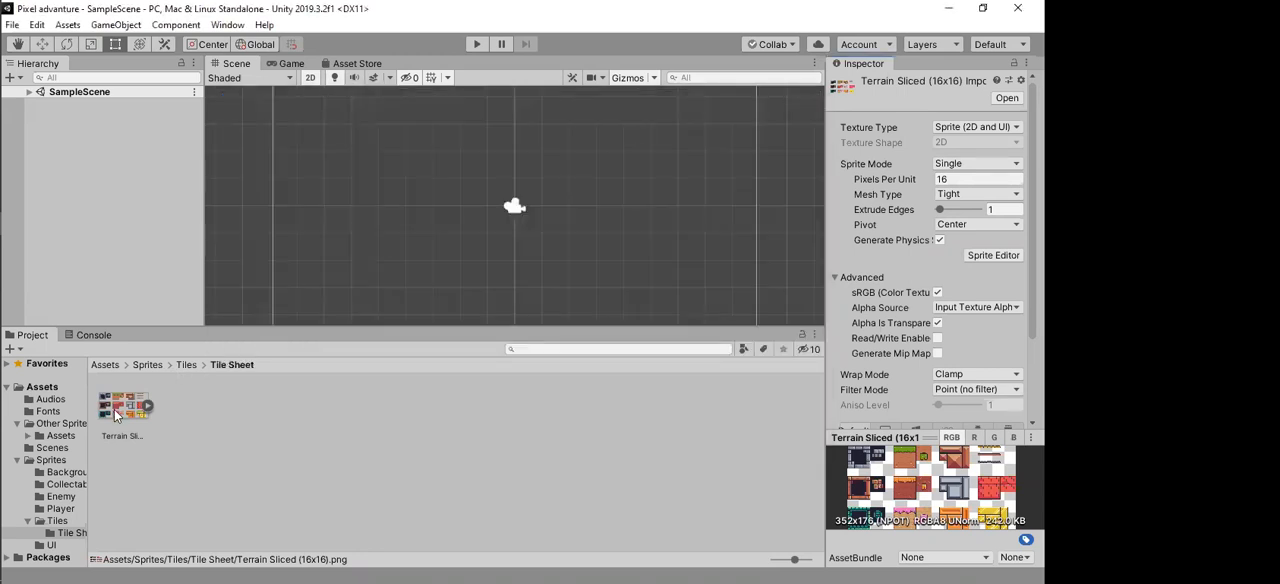
Step: Reopen Terrain Sliced (16x16) in the Sprite Editor to review it as a single sprite, and close the editor
{"action": "left_click", "coordinate": [123, 414]}
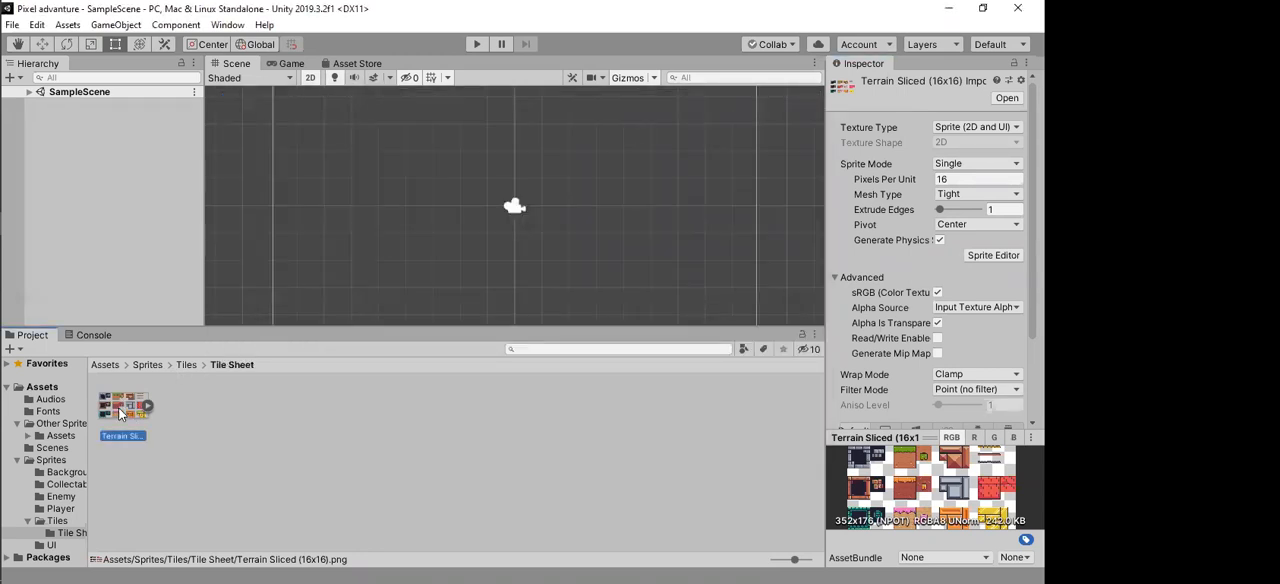
{"action": "left_click", "coordinate": [993, 255]}
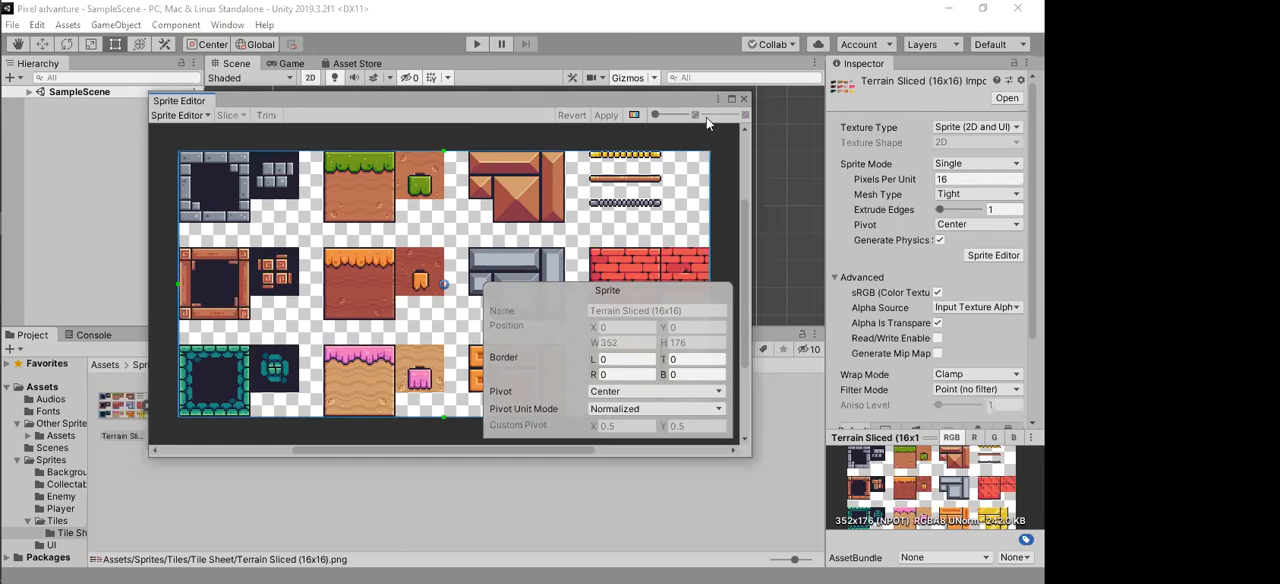
{"action": "left_click", "coordinate": [745, 98]}
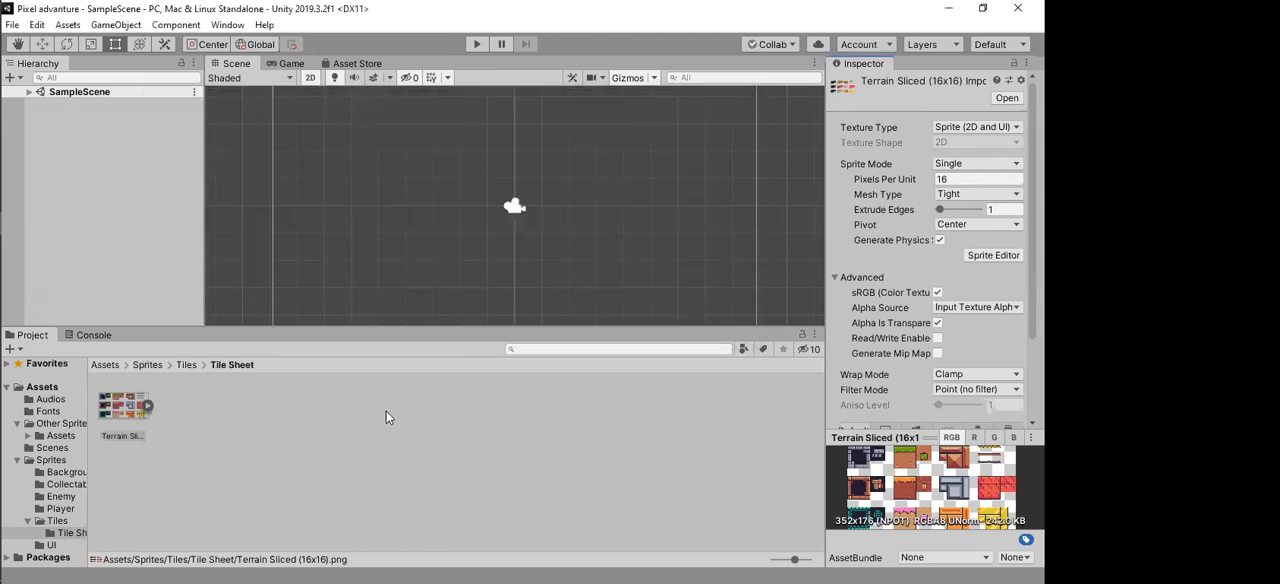
Step: Set the Sprite Mode of Terrain Sliced (16x16) to Multiple with 16 Pixels Per Unit and apply the import settings
{"action": "left_click", "coordinate": [114, 411]}
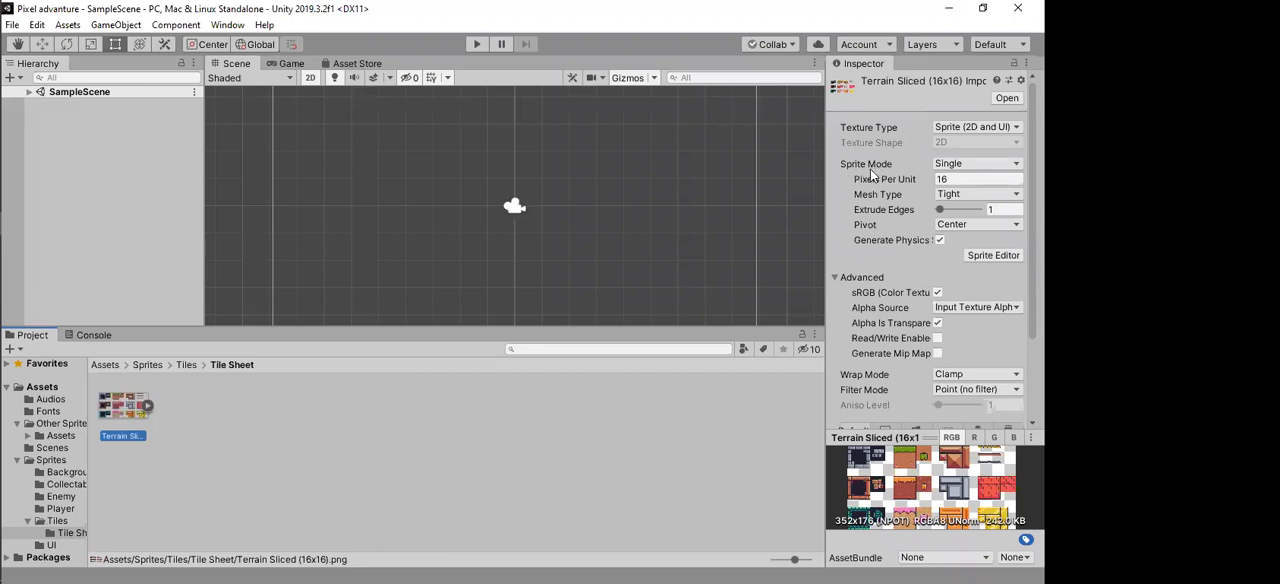
{"action": "left_click", "coordinate": [955, 166]}
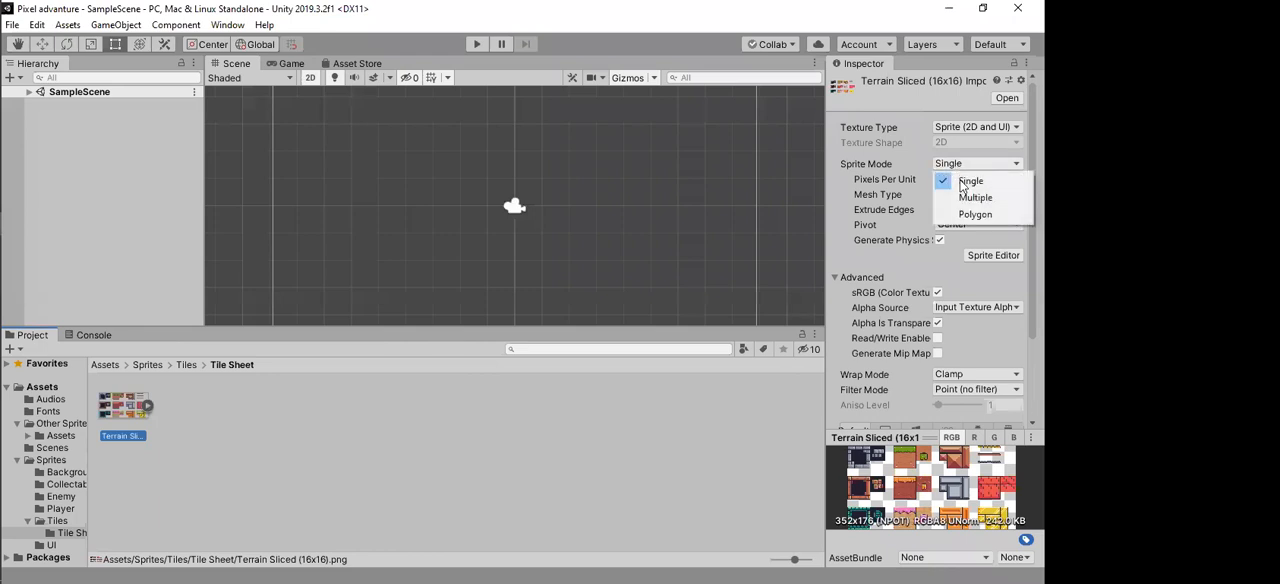
{"action": "left_click", "coordinate": [960, 198]}
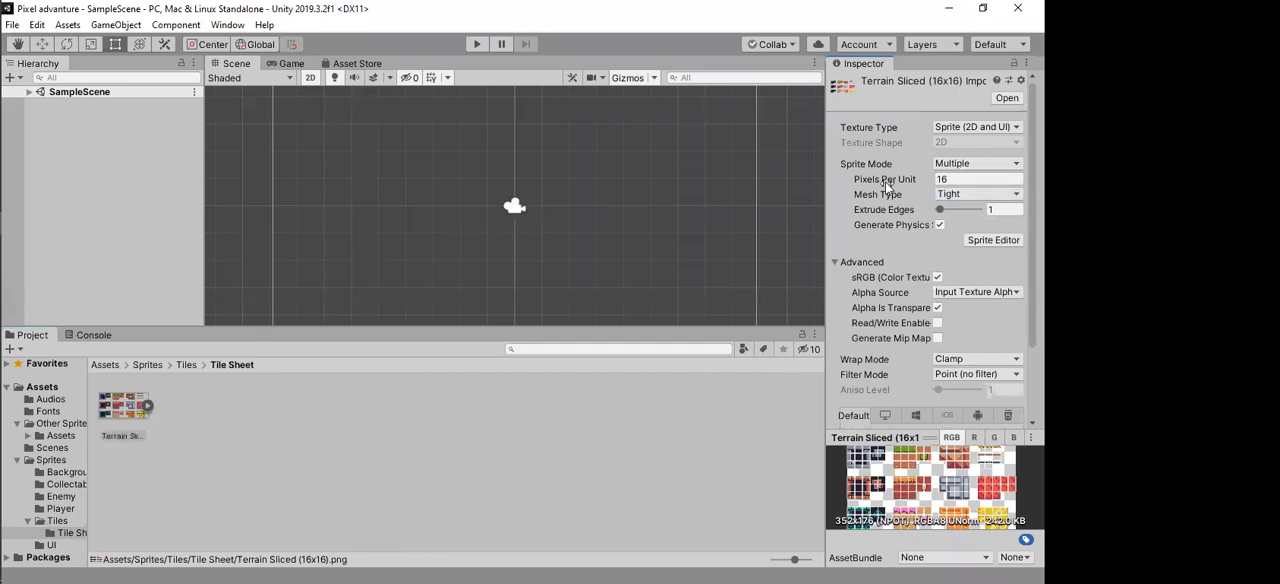
{"action": "left_click", "coordinate": [958, 180]}
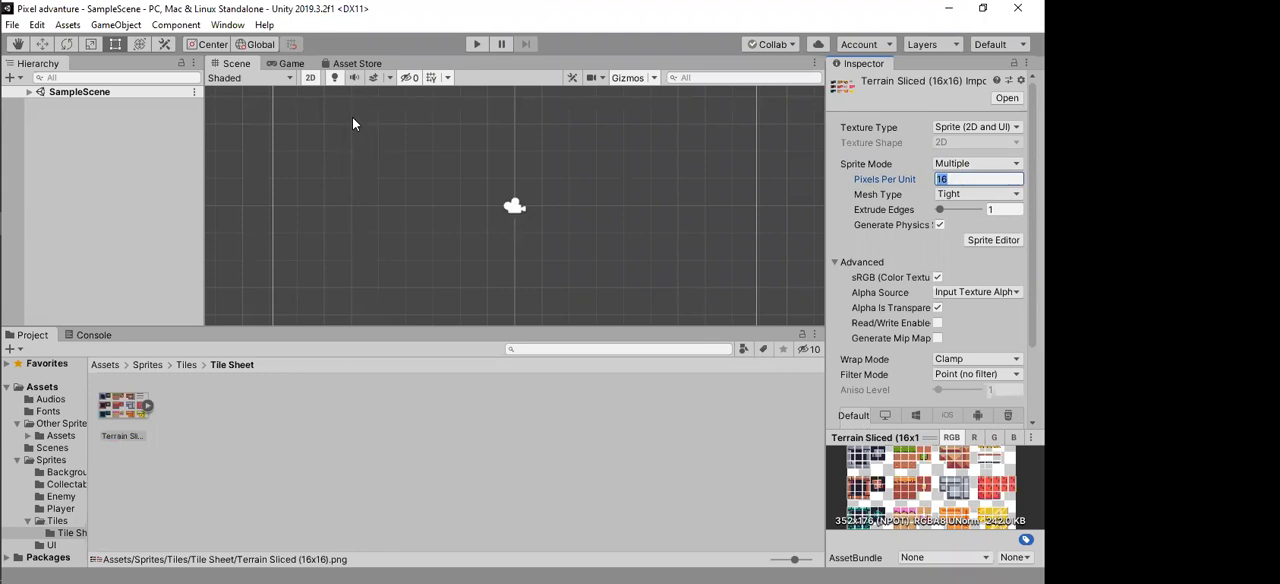
{"action": "left_click", "coordinate": [980, 182]}
{"action": "scroll", "coordinate": [935, 240], "scroll_direction": "down", "scroll_amount": 3}
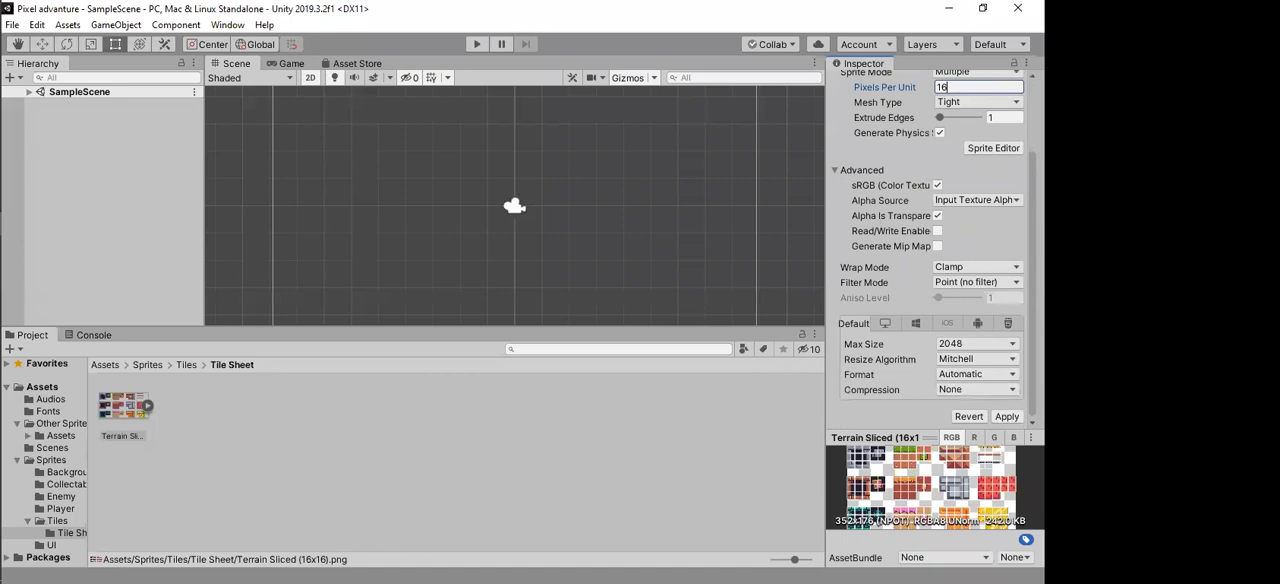
{"action": "left_click", "coordinate": [1004, 418]}
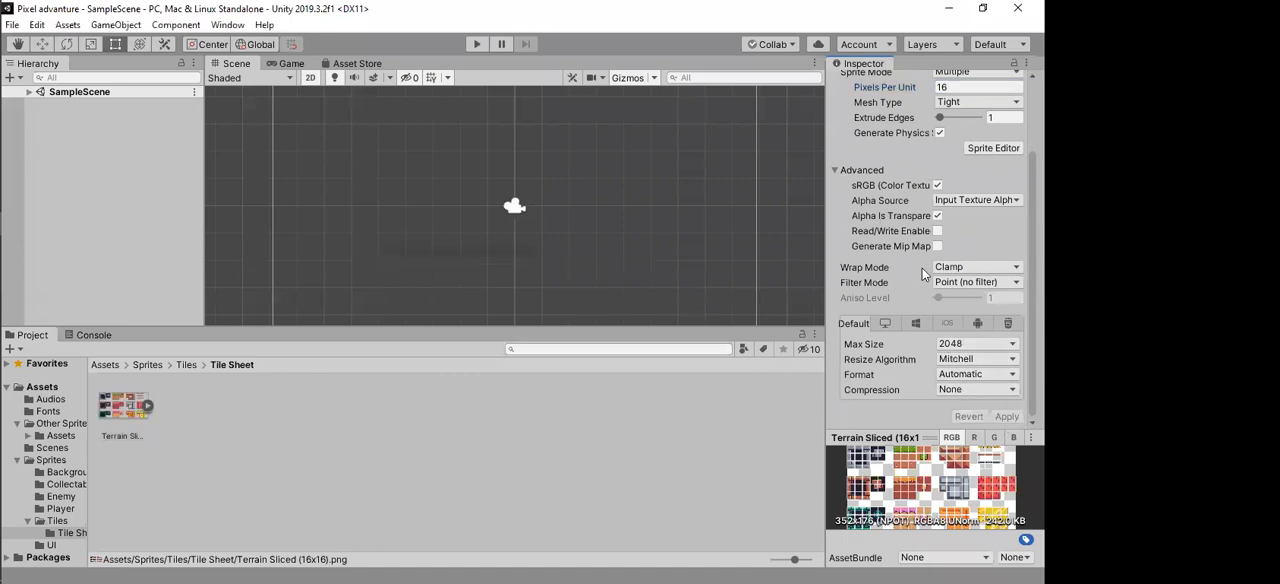
Step: Open the terrain sheet in the Sprite Editor and examine the centre, edge and corner slices of the grey stone block
{"action": "scroll", "coordinate": [938, 310], "scroll_direction": "up", "scroll_amount": 3}
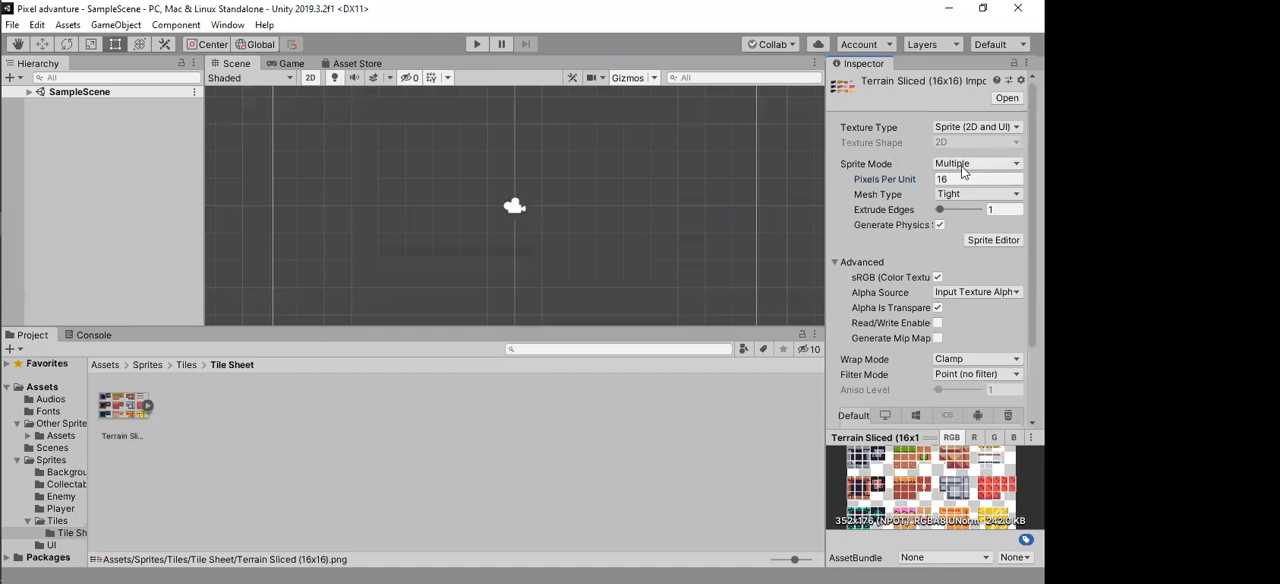
{"action": "left_click", "coordinate": [993, 241]}
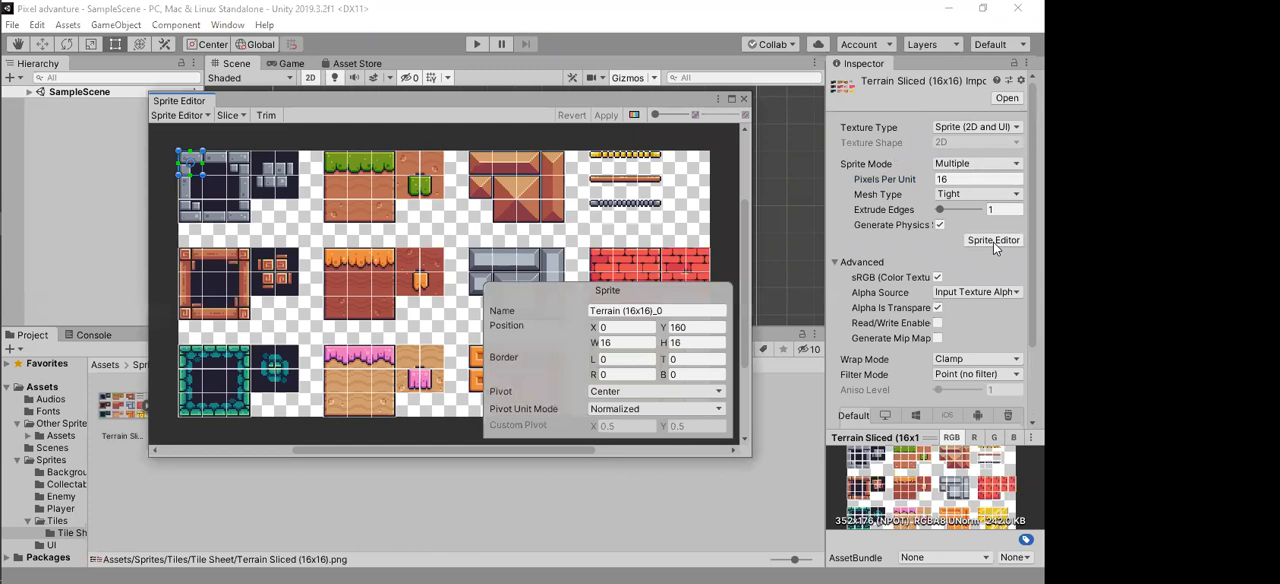
{"action": "left_click", "coordinate": [240, 178]}
{"action": "left_click", "coordinate": [240, 156]}
{"action": "left_click", "coordinate": [261, 156]}
{"action": "left_click", "coordinate": [262, 179]}
{"action": "left_click", "coordinate": [260, 202]}
{"action": "left_click", "coordinate": [237, 203]}
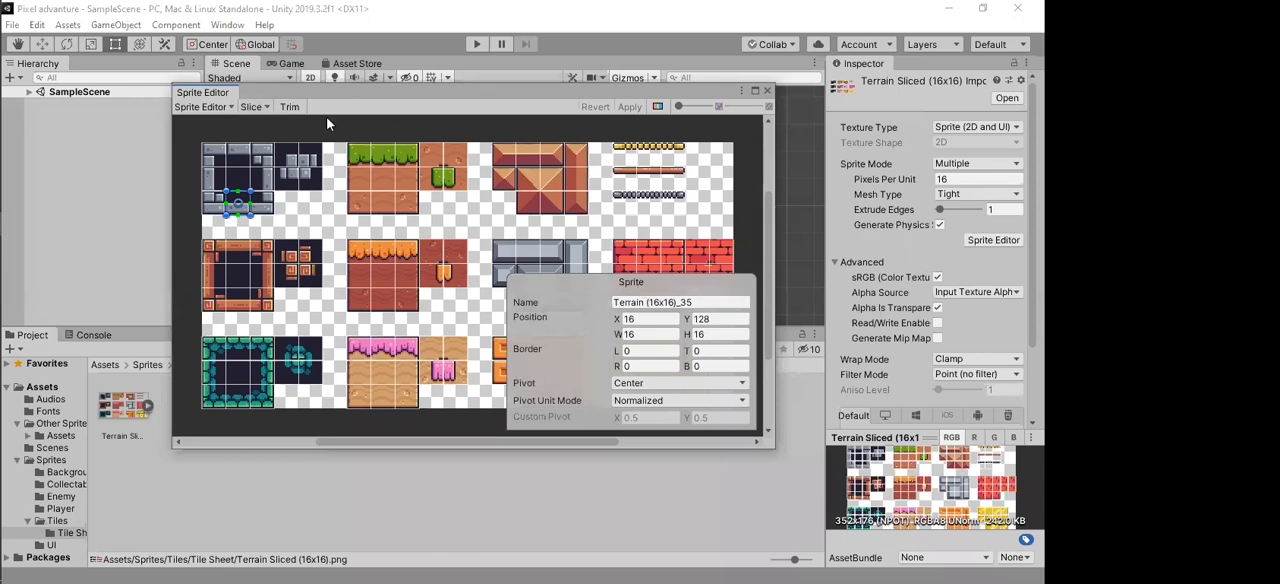
Step: Check the Grid By Cell Size slicing options, return the slice type to Automatic and close the Sprite Editor
{"action": "left_click", "coordinate": [255, 106]}
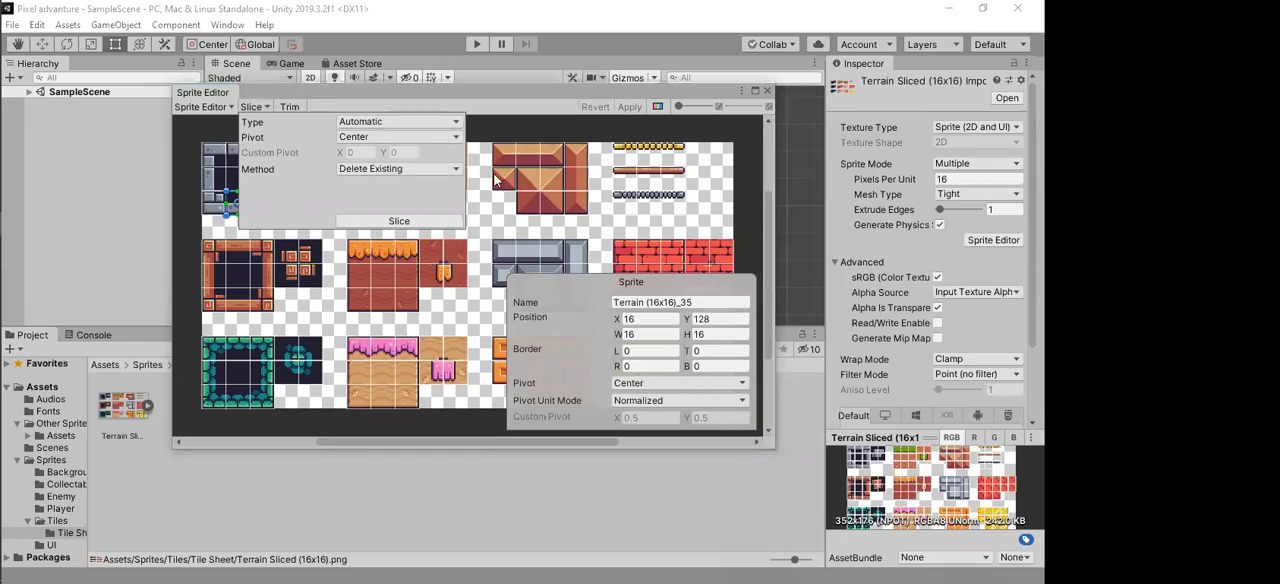
{"action": "left_click", "coordinate": [369, 122]}
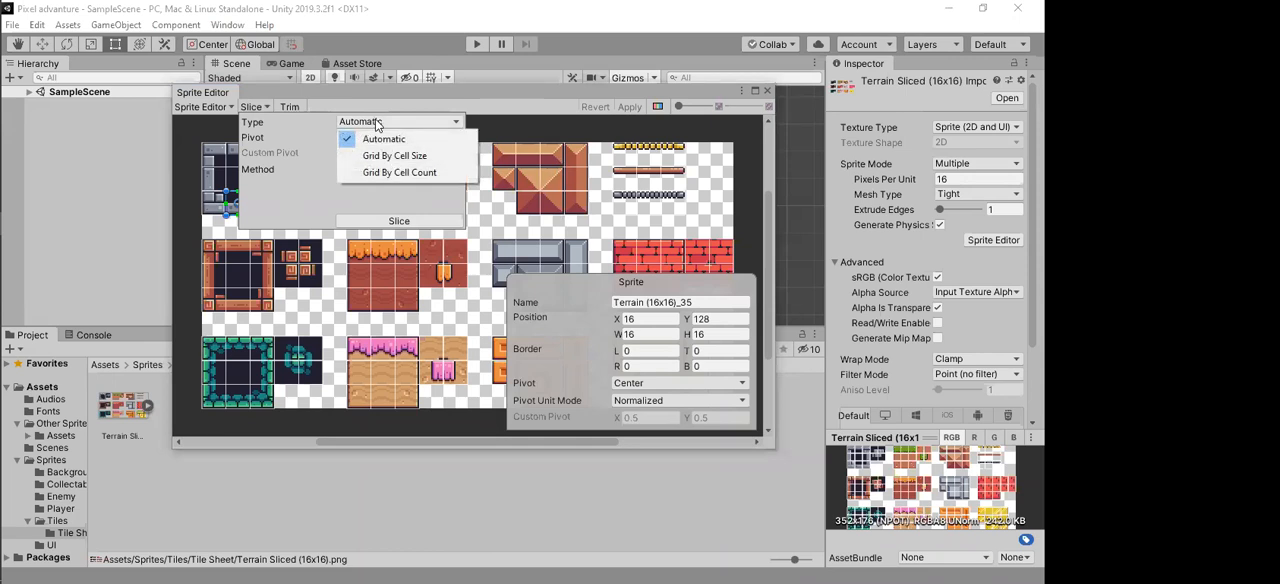
{"action": "left_click", "coordinate": [413, 158]}
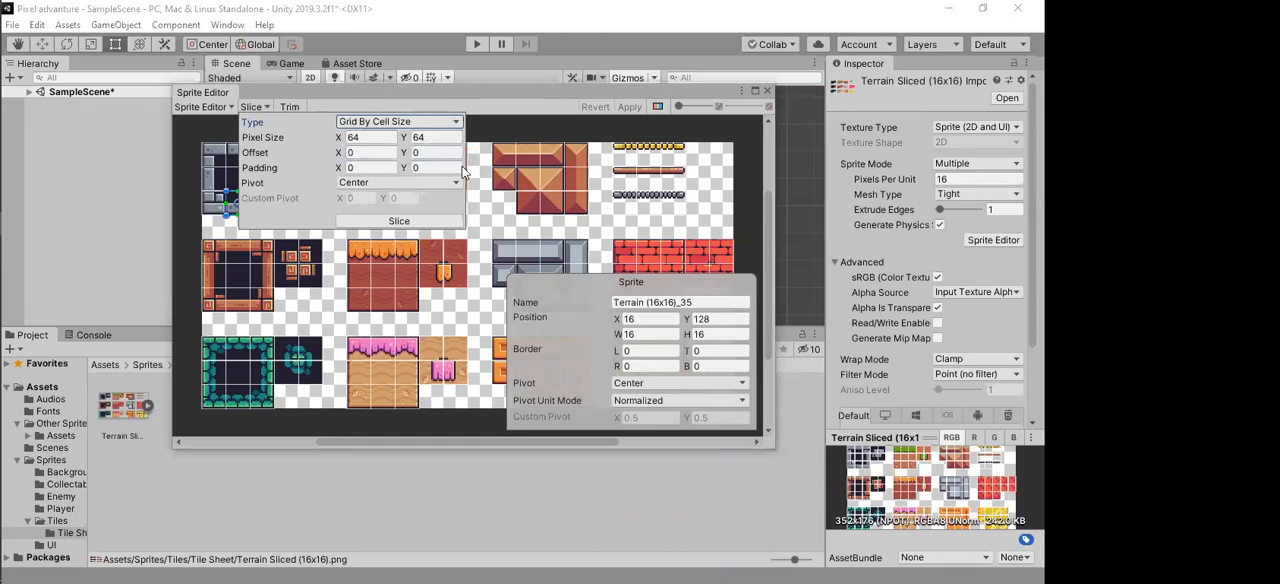
{"action": "left_click", "coordinate": [402, 122]}
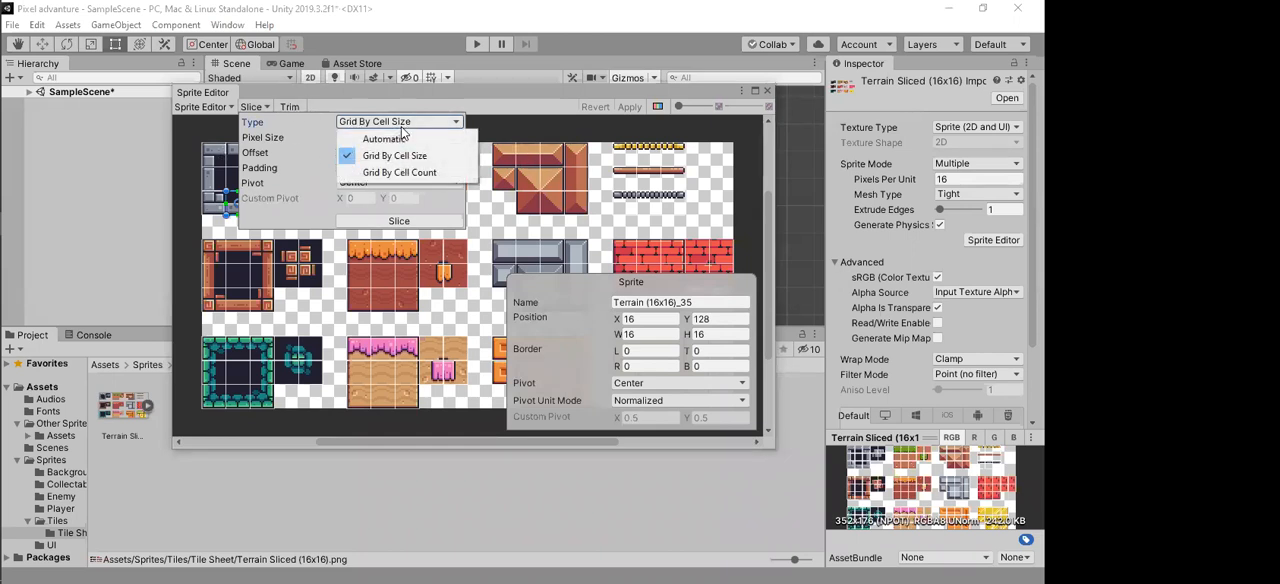
{"action": "left_click", "coordinate": [385, 138]}
{"action": "left_click", "coordinate": [457, 103]}
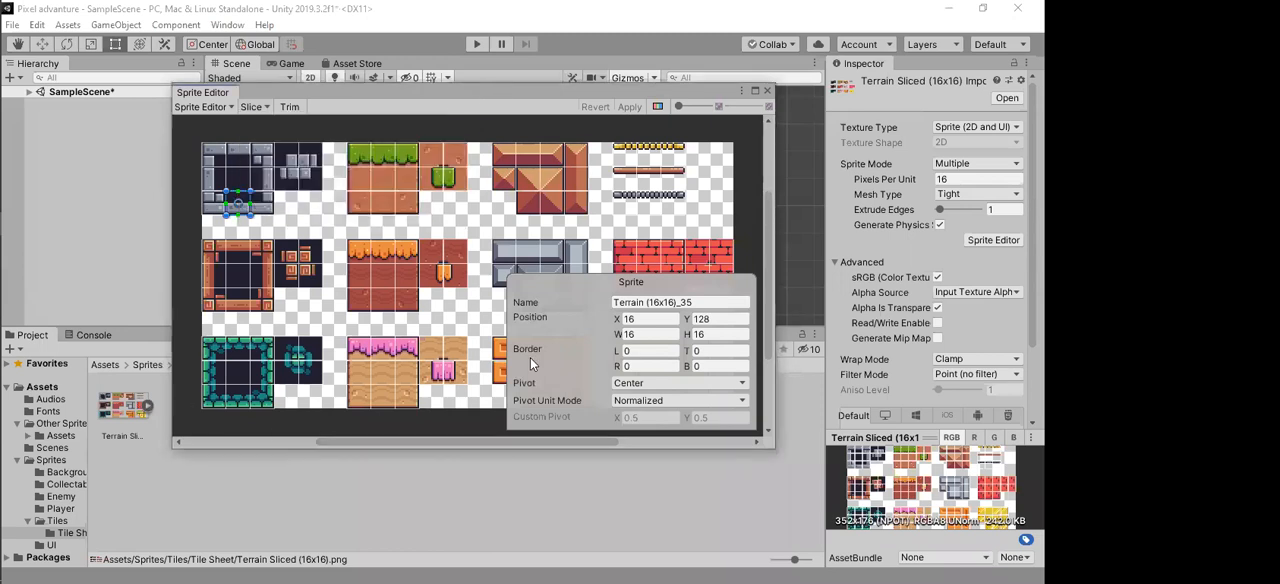
{"action": "left_click", "coordinate": [767, 91]}
Step: Review the Sprite Mode and Pixels Per Unit import settings of the Terrain Sliced (16x16) texture
{"action": "left_click", "coordinate": [122, 414]}
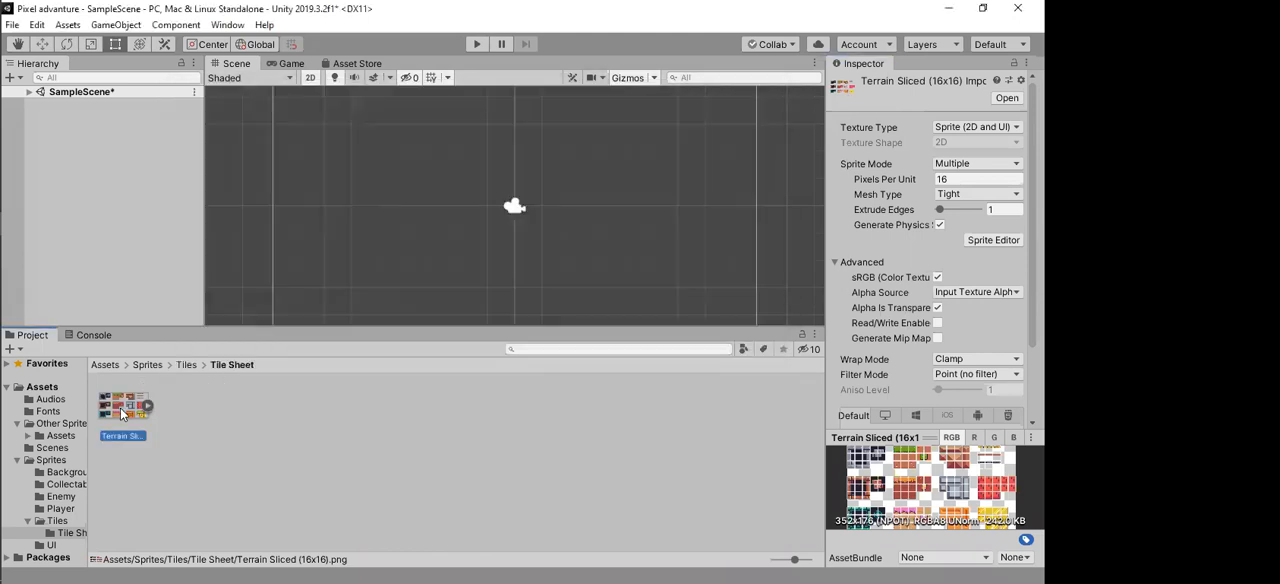
{"action": "left_click", "coordinate": [960, 164]}
{"action": "left_click", "coordinate": [875, 164]}
{"action": "left_click", "coordinate": [957, 178]}
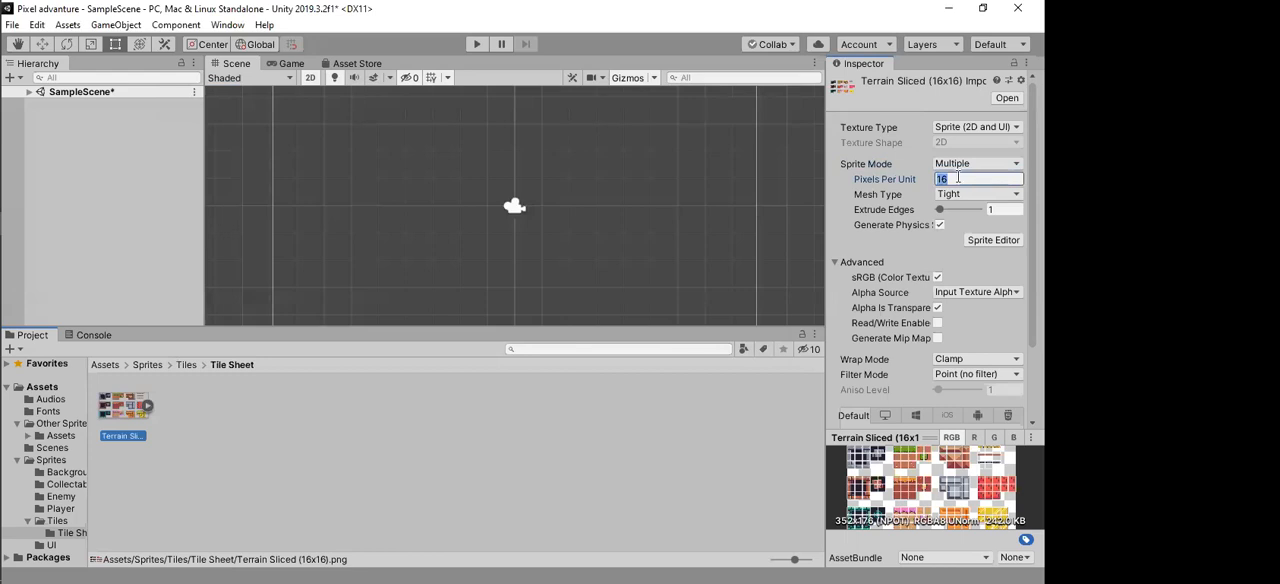
Step: Inspect individual slices of the stone, grass and brown blocks in the Sprite Editor, and close the editor
{"action": "left_click", "coordinate": [996, 241]}
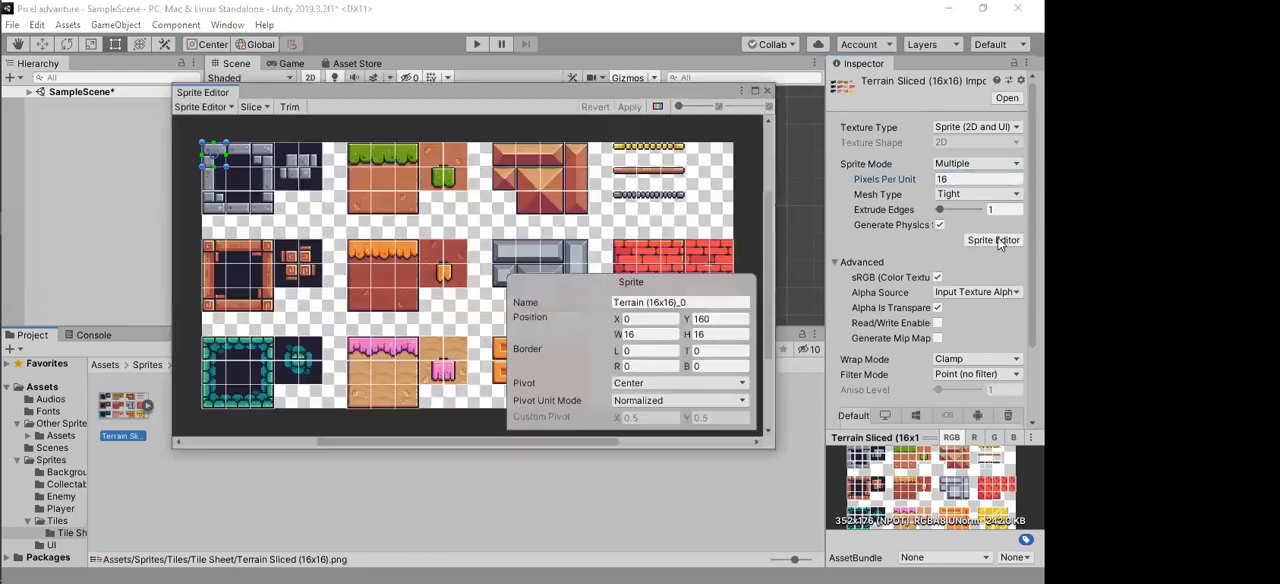
{"action": "left_click", "coordinate": [238, 180]}
{"action": "left_click", "coordinate": [212, 184]}
{"action": "left_click", "coordinate": [214, 203]}
{"action": "left_click", "coordinate": [263, 159]}
{"action": "left_click", "coordinate": [384, 176]}
{"action": "left_click", "coordinate": [451, 155]}
{"action": "left_click", "coordinate": [432, 156]}
{"action": "left_click", "coordinate": [570, 183]}
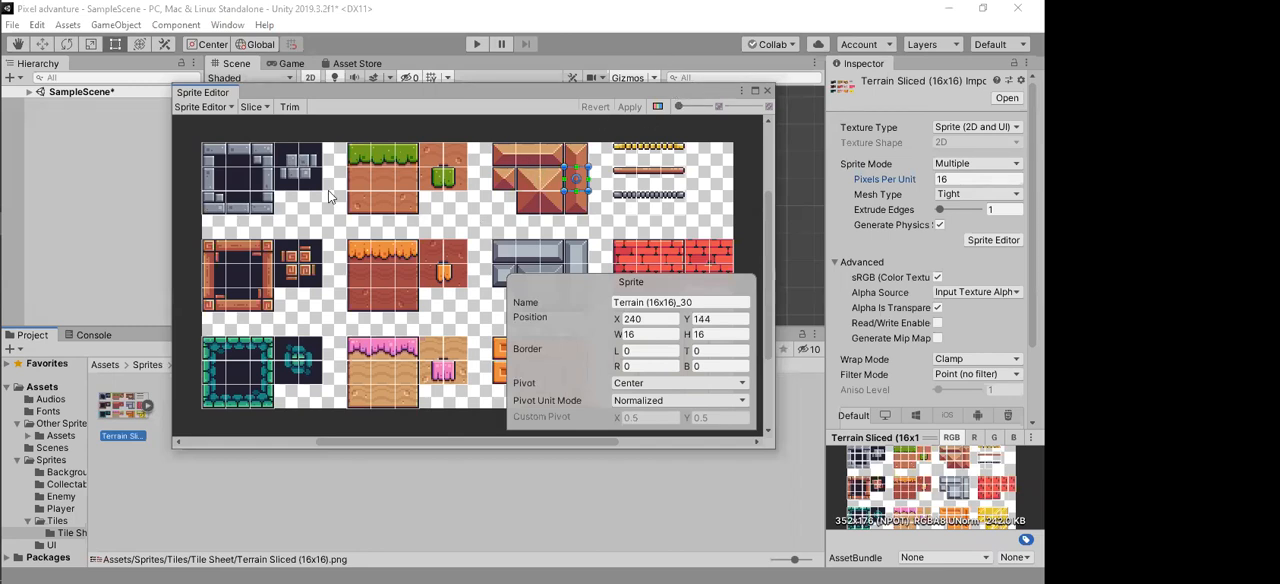
{"action": "left_click", "coordinate": [768, 93]}
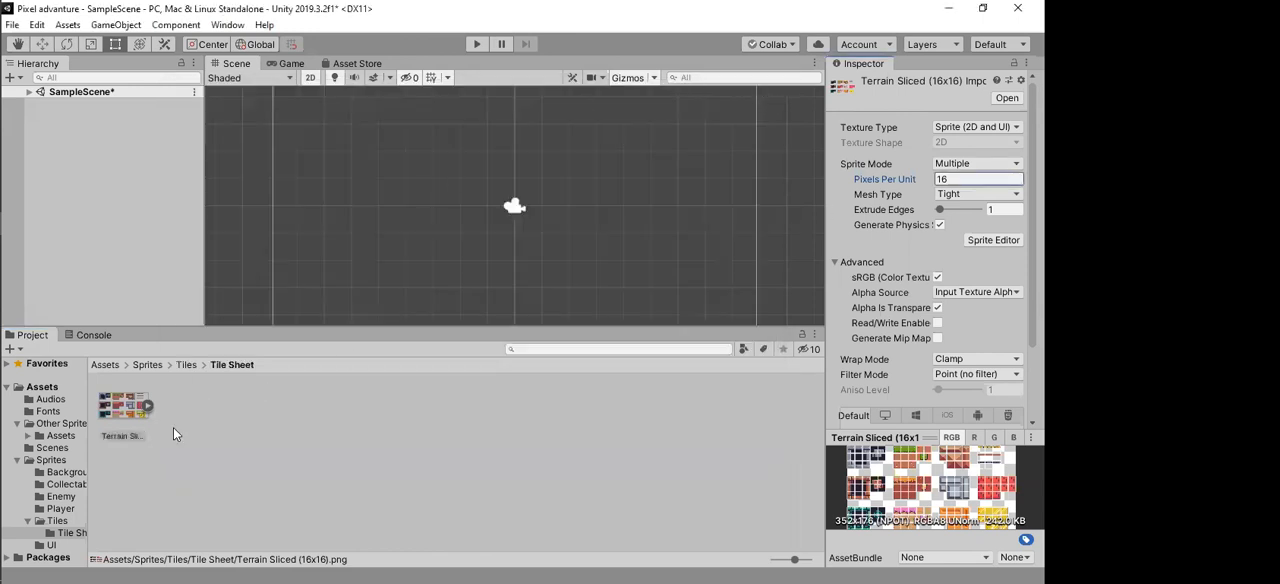
Step: Expand Terrain Sliced (16x16) into its sprites and place four Terrain (16x16)_1 stone top tiles side by side in the scene
{"action": "left_click", "coordinate": [73, 160]}
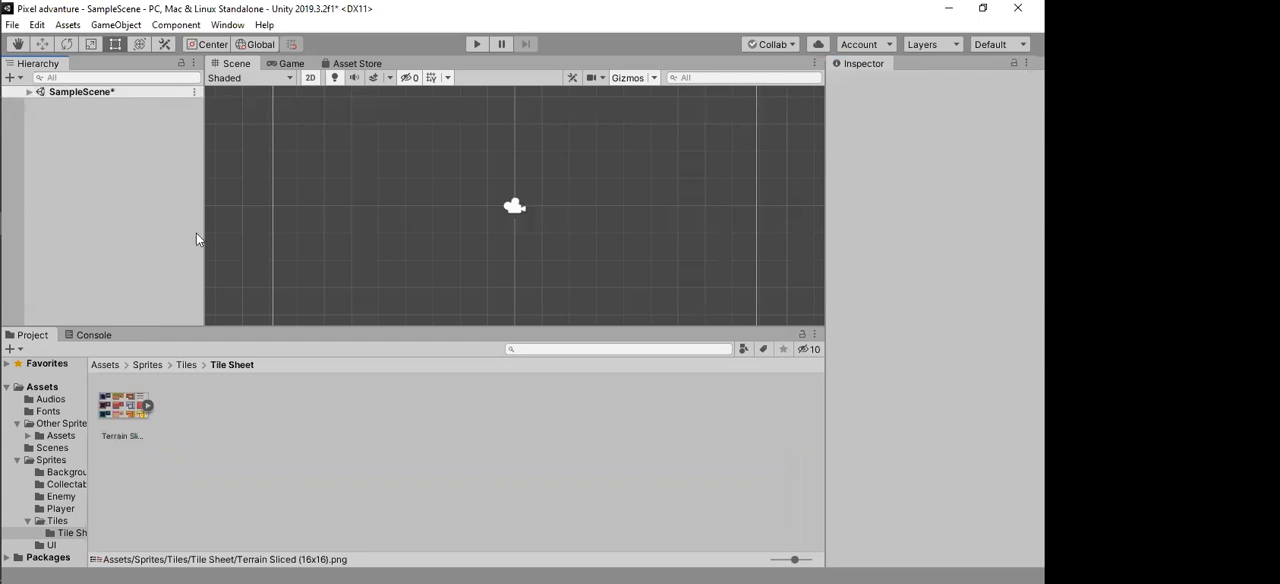
{"action": "left_click", "coordinate": [123, 413]}
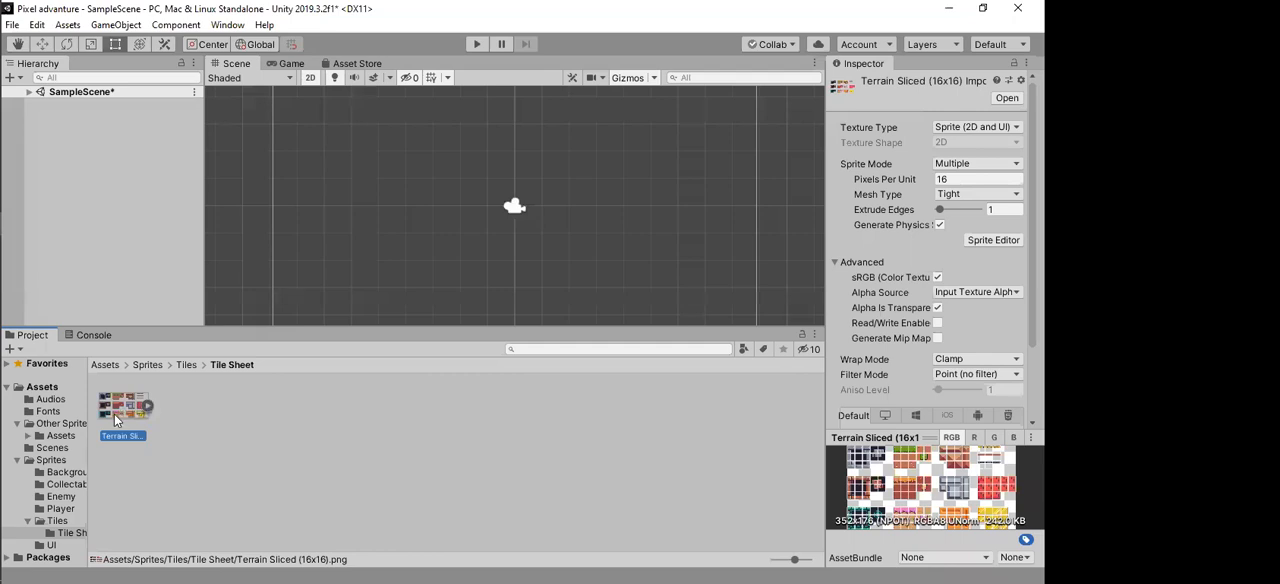
{"action": "left_click", "coordinate": [147, 406]}
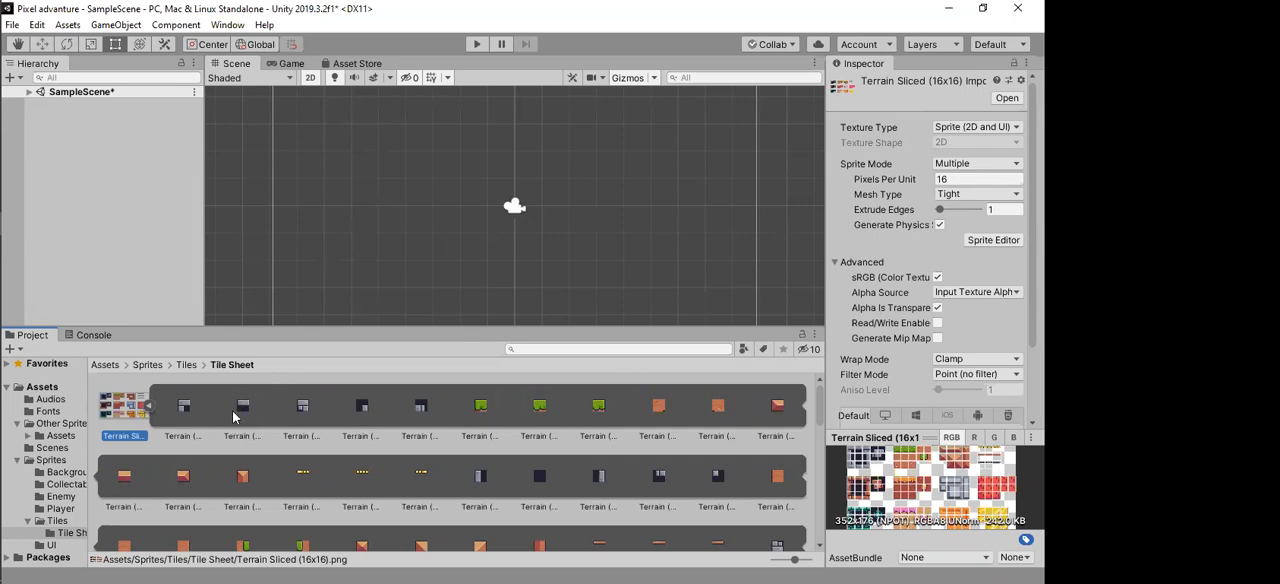
{"action": "left_click_drag", "start_coordinate": [245, 411], "coordinate": [365, 225]}
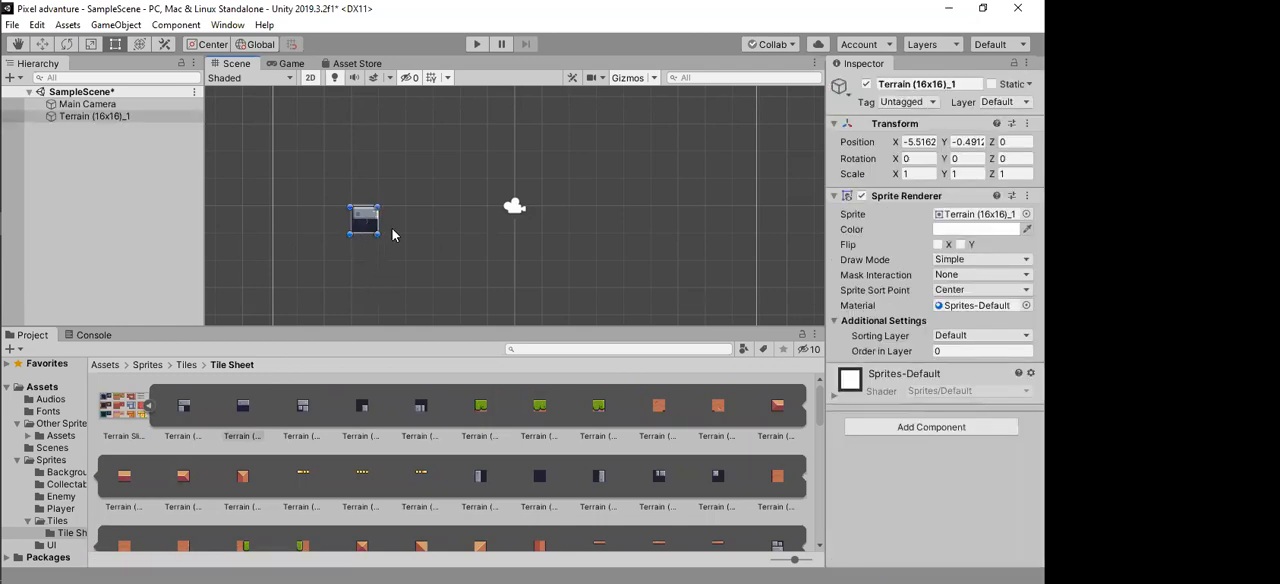
{"action": "left_click_drag", "start_coordinate": [244, 420], "coordinate": [392, 222]}
{"action": "left_click_drag", "start_coordinate": [243, 410], "coordinate": [418, 224]}
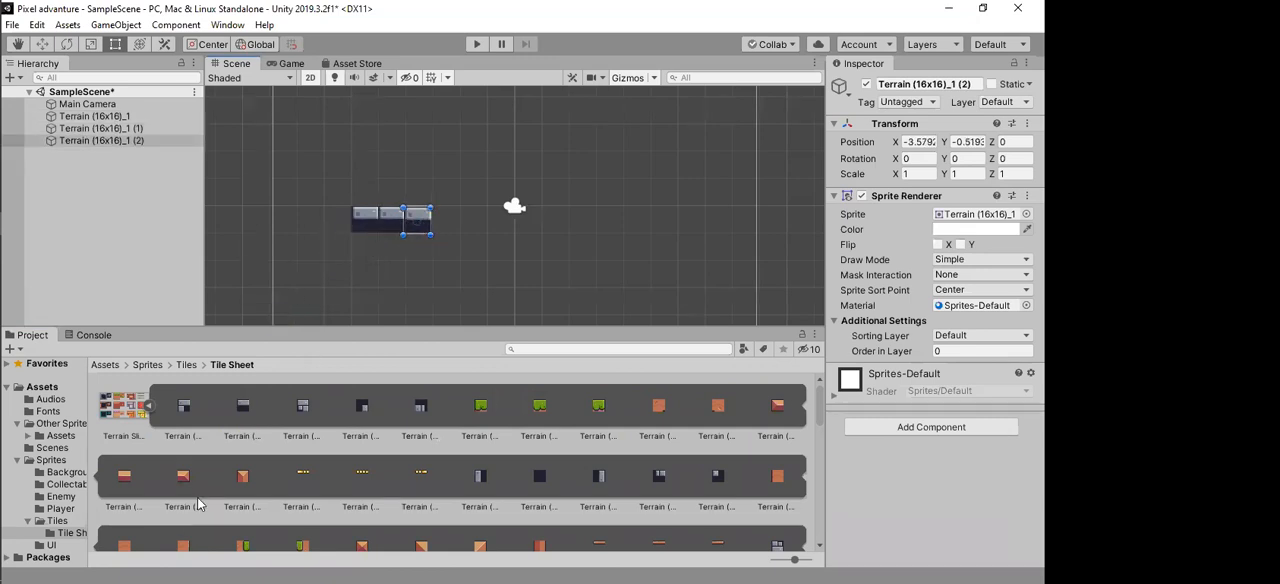
{"action": "left_click_drag", "start_coordinate": [245, 410], "coordinate": [444, 225]}
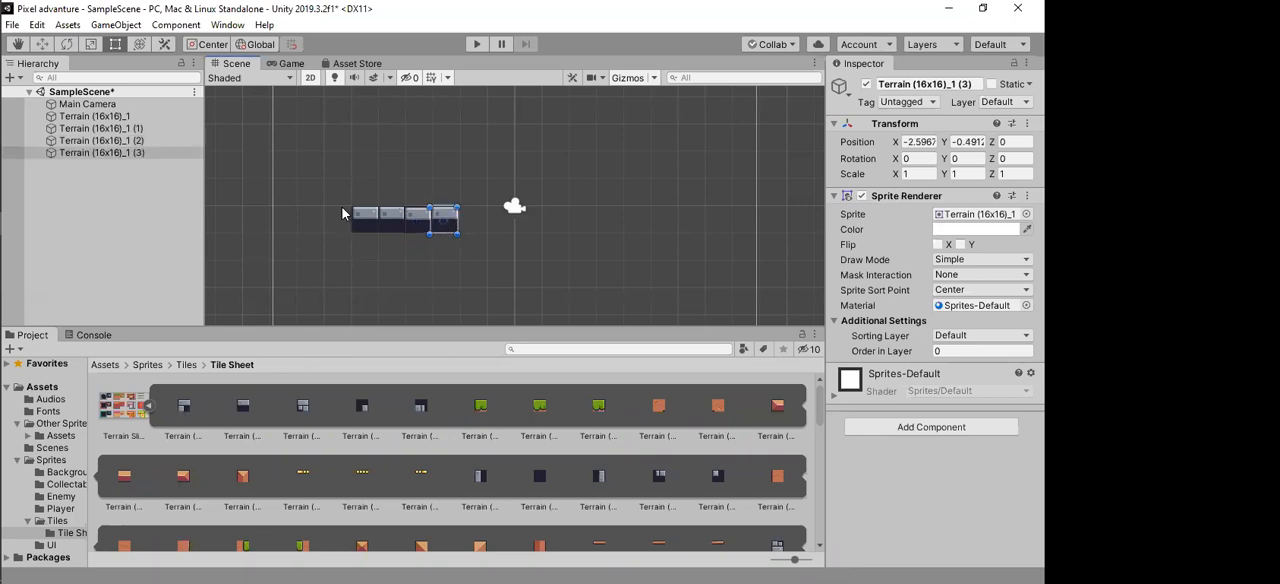
Step: Extend the stone block with corner tile Terrain (16x16)_0, side tile _17 beneath it, and dark fill tile _18 beside that
{"action": "left_click_drag", "start_coordinate": [183, 410], "coordinate": [340, 230]}
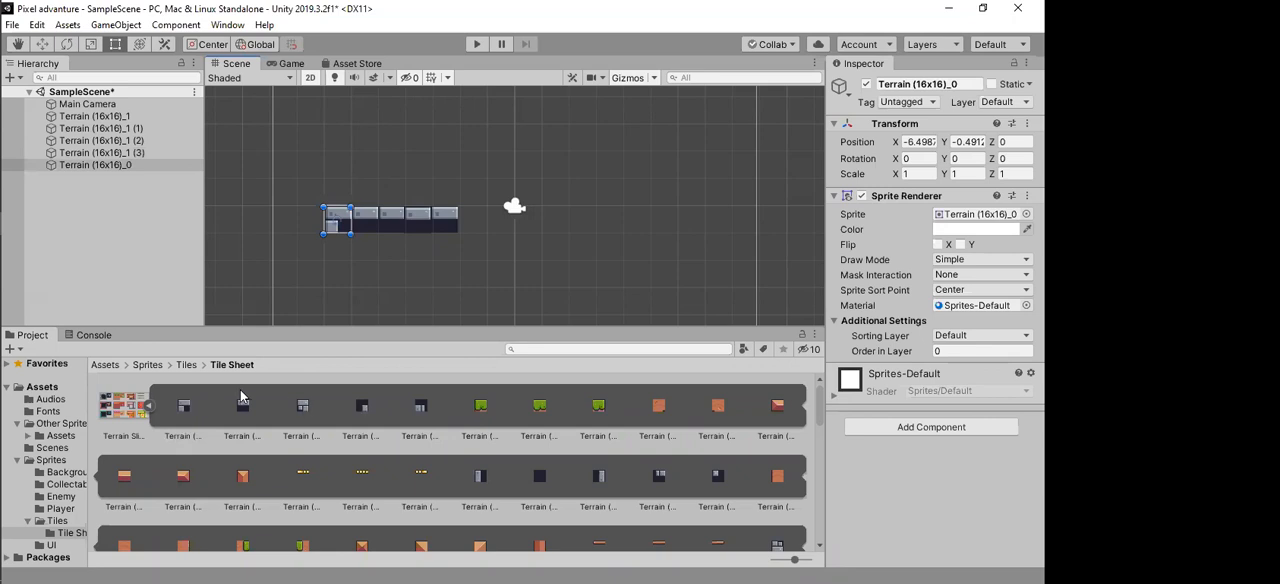
{"action": "left_click_drag", "start_coordinate": [480, 476], "coordinate": [338, 253]}
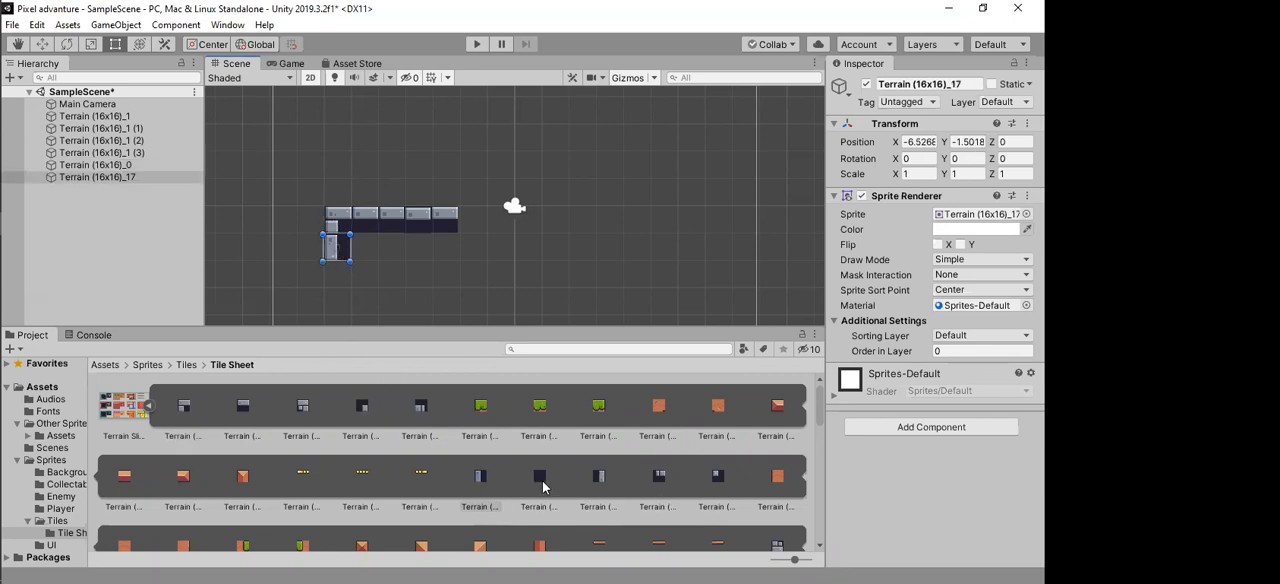
{"action": "left_click_drag", "start_coordinate": [542, 481], "coordinate": [367, 254]}
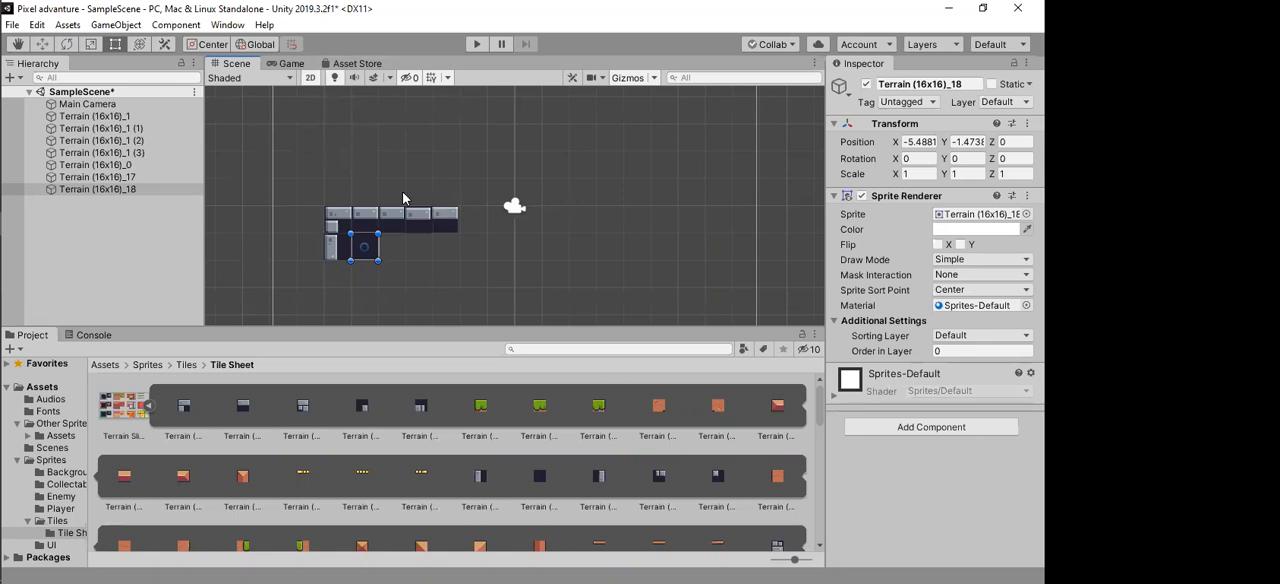
{"action": "scroll", "coordinate": [401, 178], "scroll_direction": "down", "scroll_amount": 4}
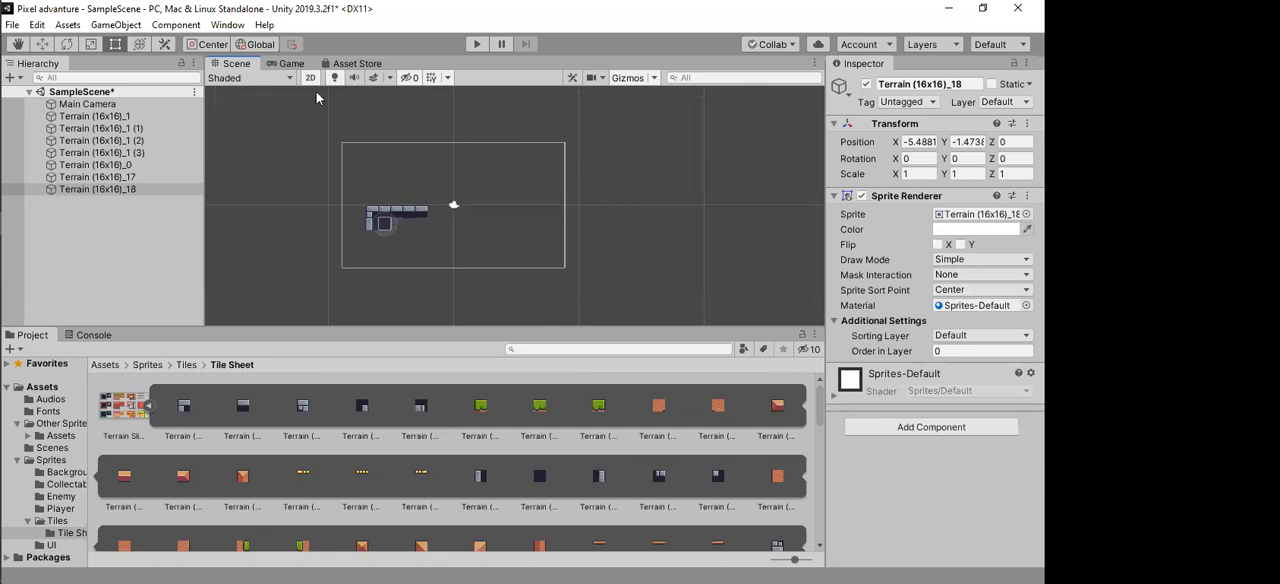
{"action": "scroll", "coordinate": [375, 192], "scroll_direction": "up", "scroll_amount": 3}
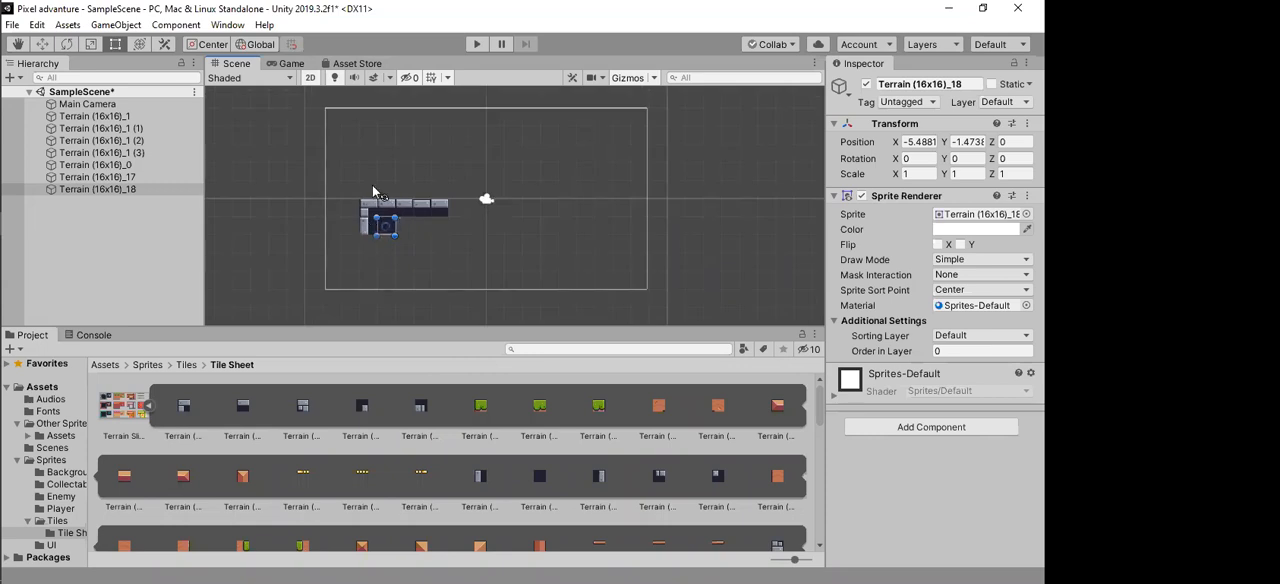
Step: Add two more Terrain (16x16)_1 top tiles at the camera-side end of the stone row
{"action": "left_click_drag", "start_coordinate": [245, 403], "coordinate": [456, 208]}
{"action": "left_click_drag", "start_coordinate": [226, 405], "coordinate": [475, 208]}
{"action": "scroll", "coordinate": [399, 231], "scroll_direction": "up", "scroll_amount": 4}
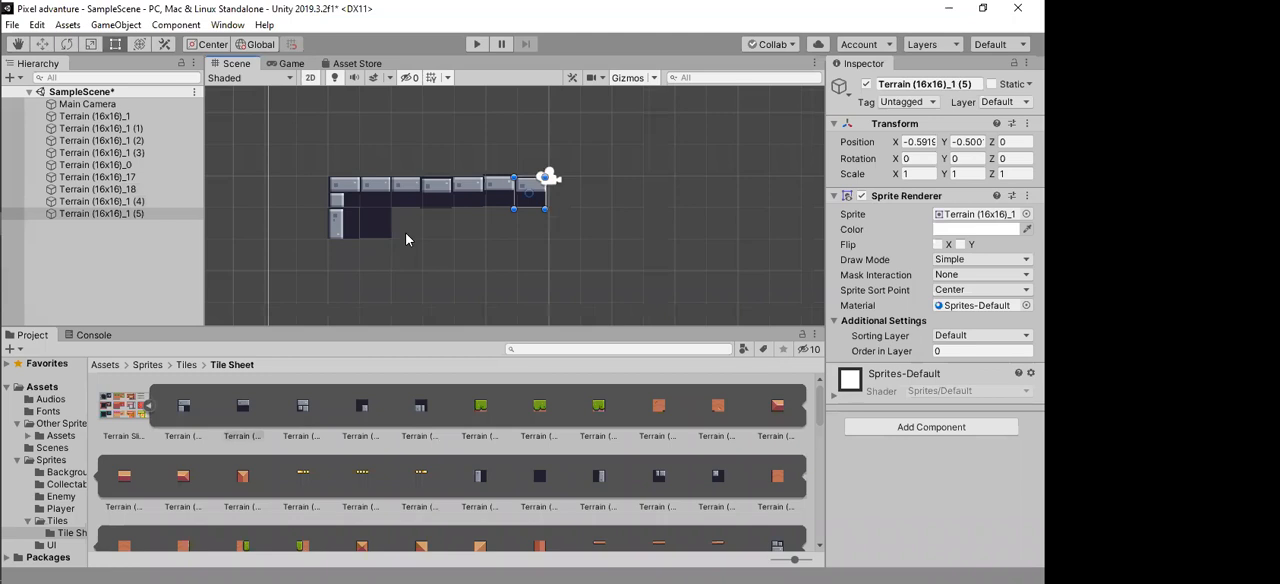
{"action": "scroll", "coordinate": [425, 216], "scroll_direction": "up", "scroll_amount": 2}
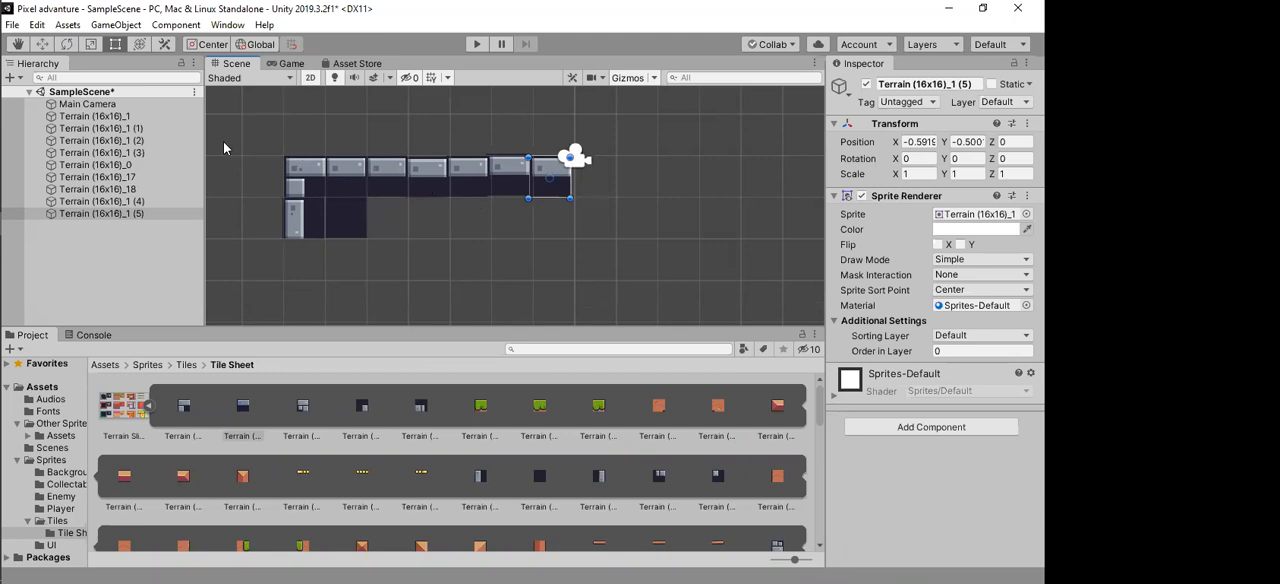
Step: Delete all the terrain tiles from the scene, keeping only Main Camera, and collapse the Terrain Sliced sprite list
{"action": "left_click", "coordinate": [155, 117]}
{"action": "left_click", "coordinate": [122, 214], "text": "shift"}
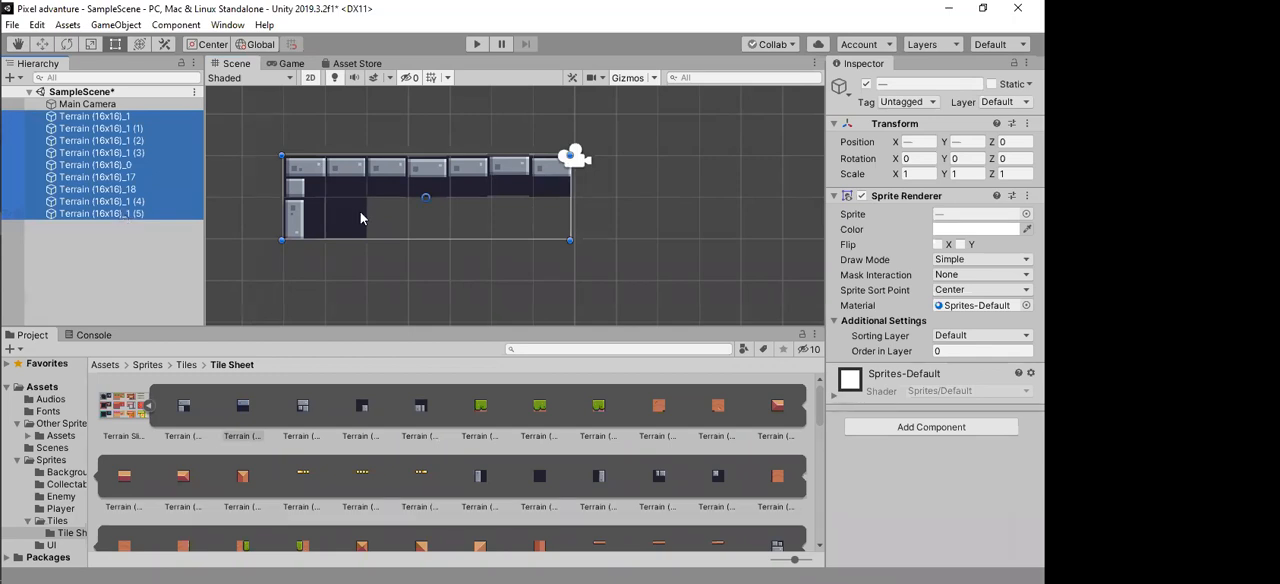
{"action": "left_click", "coordinate": [128, 190]}
{"action": "left_click", "coordinate": [140, 117]}
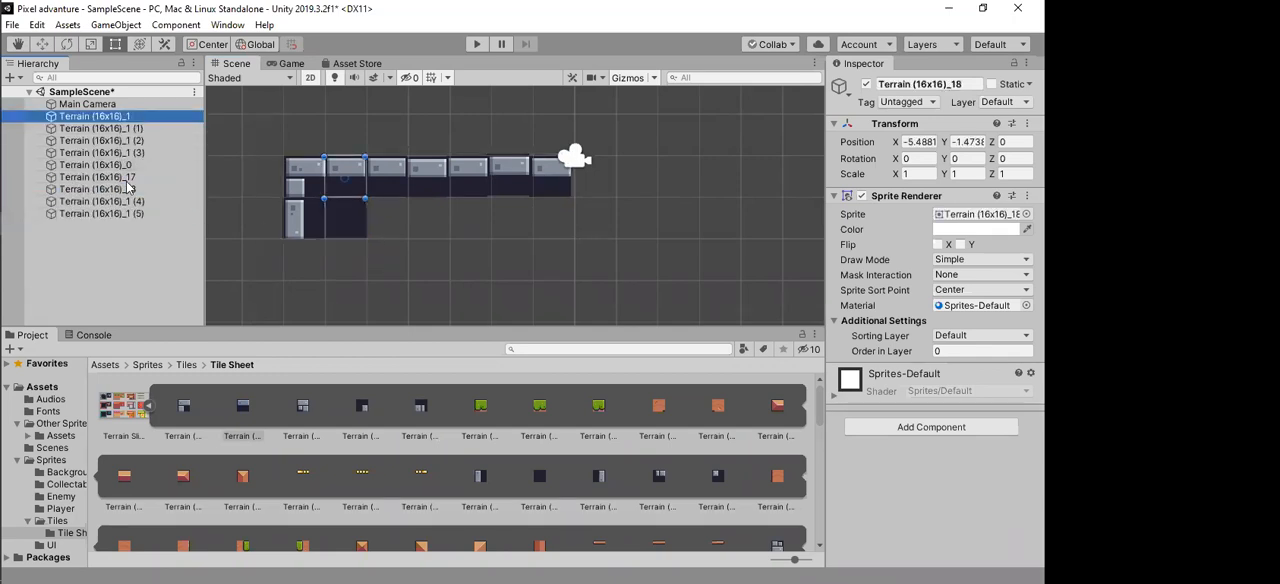
{"action": "left_click", "coordinate": [122, 214], "text": "shift"}
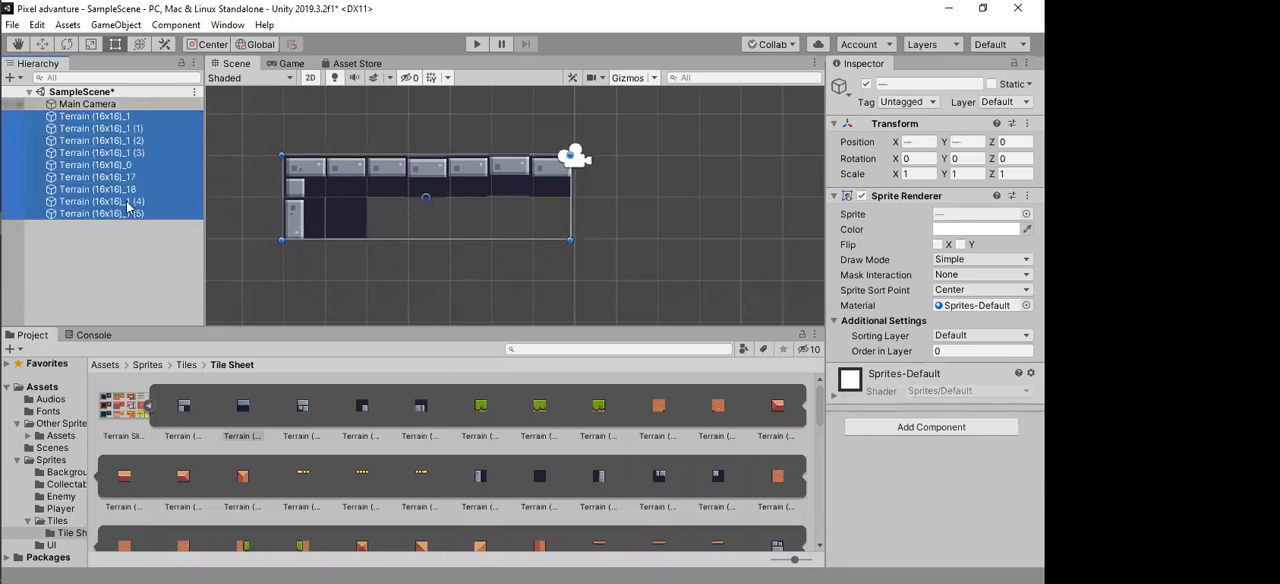
{"action": "key", "text": "Delete"}
{"action": "scroll", "coordinate": [445, 207], "scroll_direction": "down", "scroll_amount": 5}
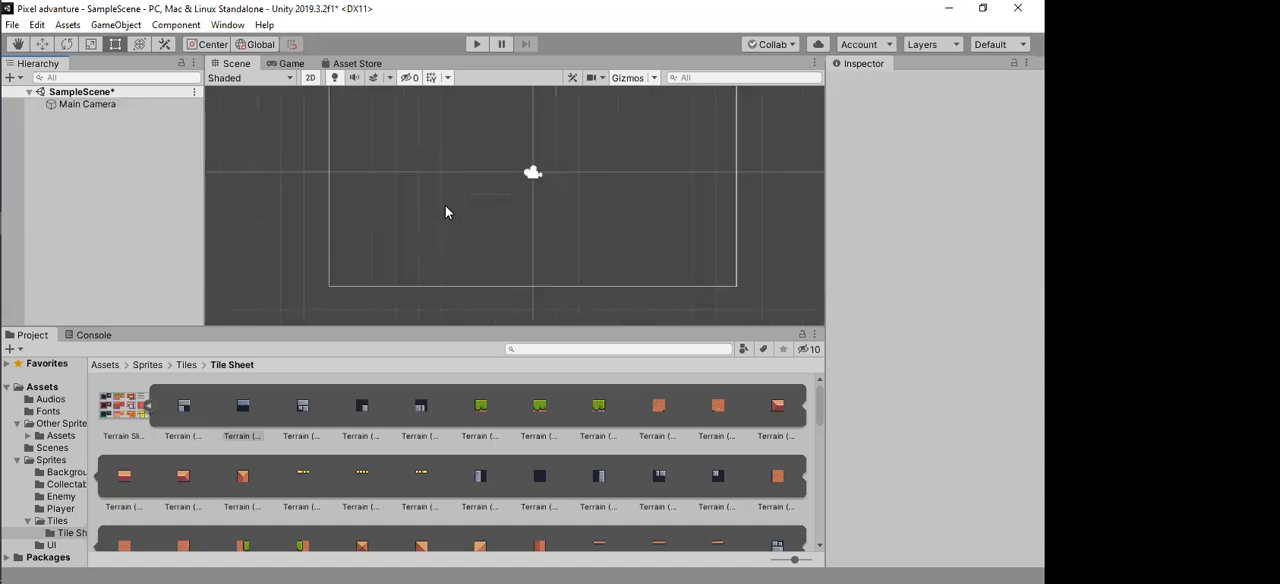
{"action": "scroll", "coordinate": [345, 170], "scroll_direction": "up", "scroll_amount": 6}
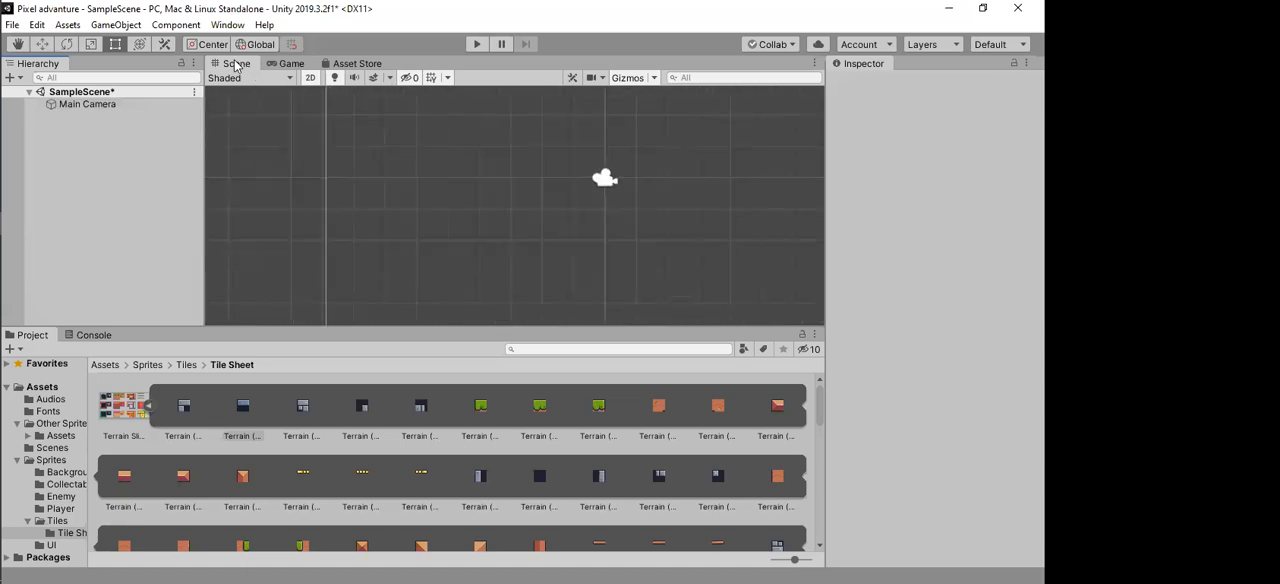
{"action": "middle_click_drag", "start_coordinate": [504, 154], "coordinate": [453, 184]}
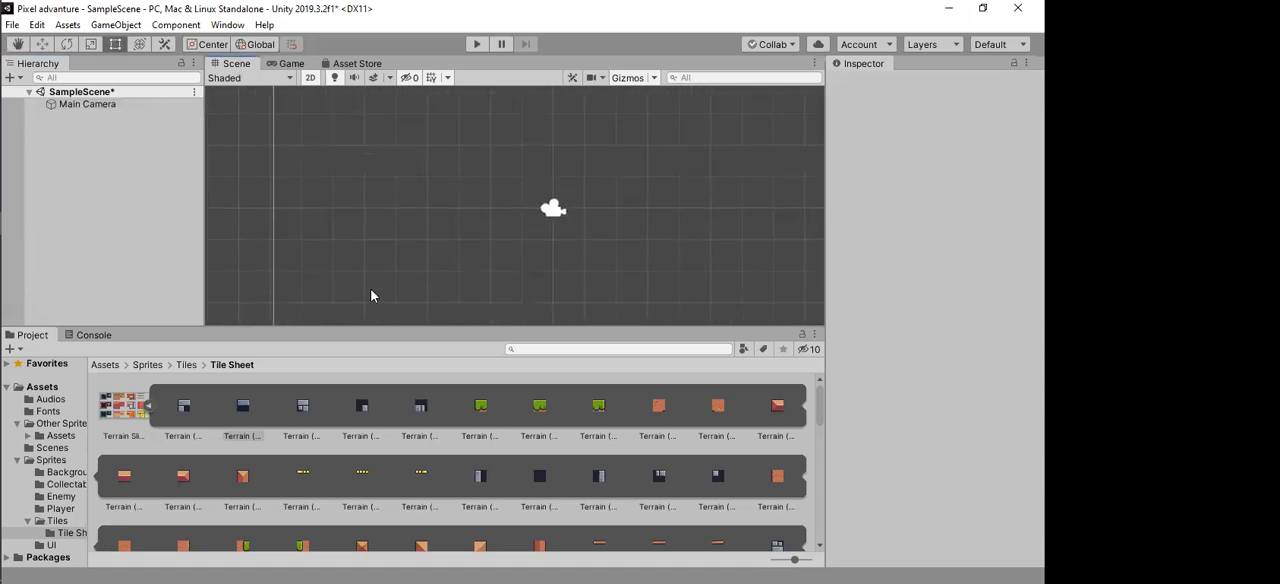
{"action": "left_click", "coordinate": [149, 405]}
Step: Switch to Paint and brush a canvas on an easel with a simple face drawn on it
{"action": "mouse_move", "coordinate": [2, 218]}
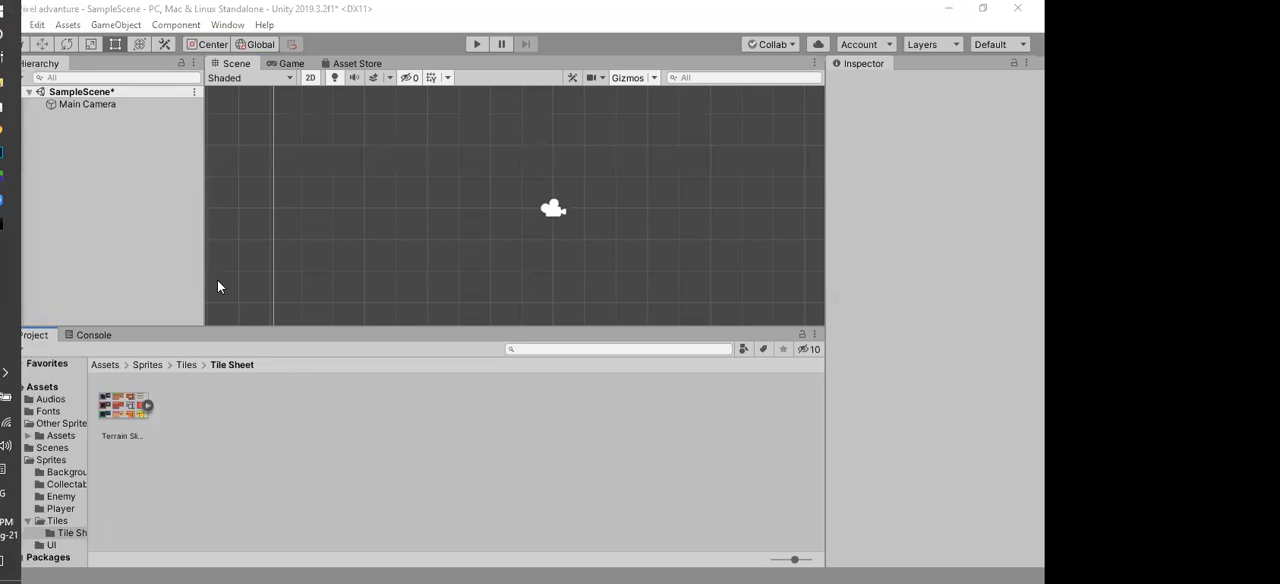
{"action": "key", "text": "super"}
{"action": "type", "text": "paint"}
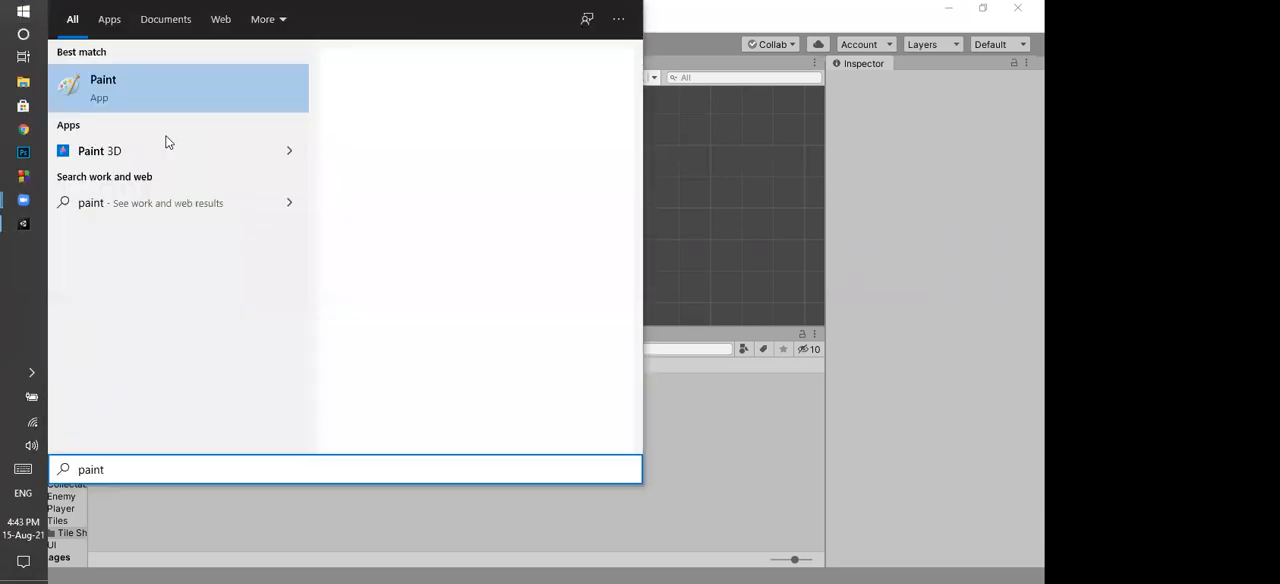
{"action": "key", "text": "Return"}
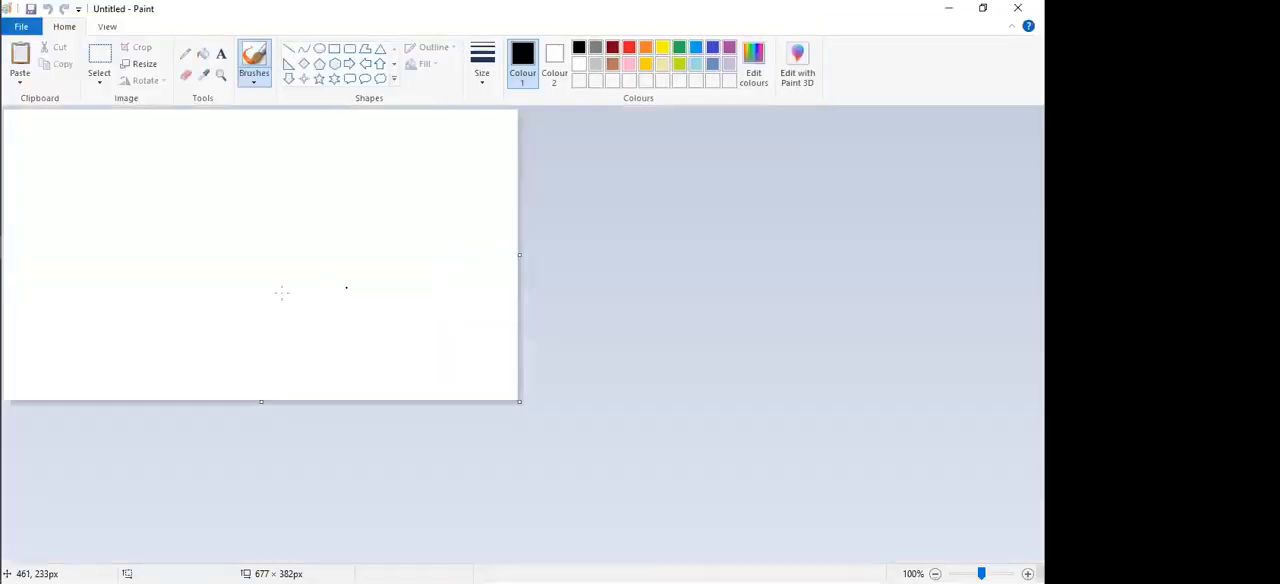
{"action": "scroll", "coordinate": [349, 286], "scroll_direction": "up", "scroll_amount": 1, "text": "ctrl"}
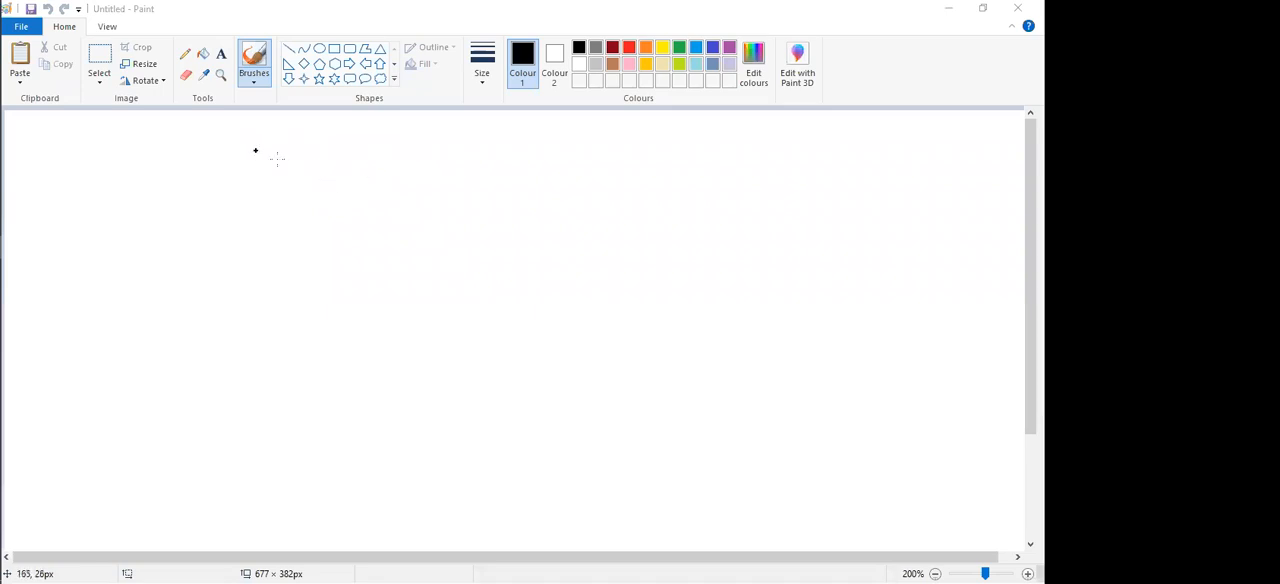
{"action": "mouse_move", "coordinate": [272, 174]}
{"action": "left_mouse_down"}
{"action": "mouse_move", "coordinate": [289, 328]}
{"action": "mouse_move", "coordinate": [357, 166]}
{"action": "mouse_move", "coordinate": [406, 288]}
{"action": "mouse_move", "coordinate": [289, 329]}
{"action": "left_mouse_up"}
{"action": "left_click_drag", "start_coordinate": [270, 204], "coordinate": [214, 312]}
{"action": "left_click_drag", "start_coordinate": [274, 212], "coordinate": [263, 405]}
{"action": "left_click_drag", "start_coordinate": [214, 312], "coordinate": [204, 416]}
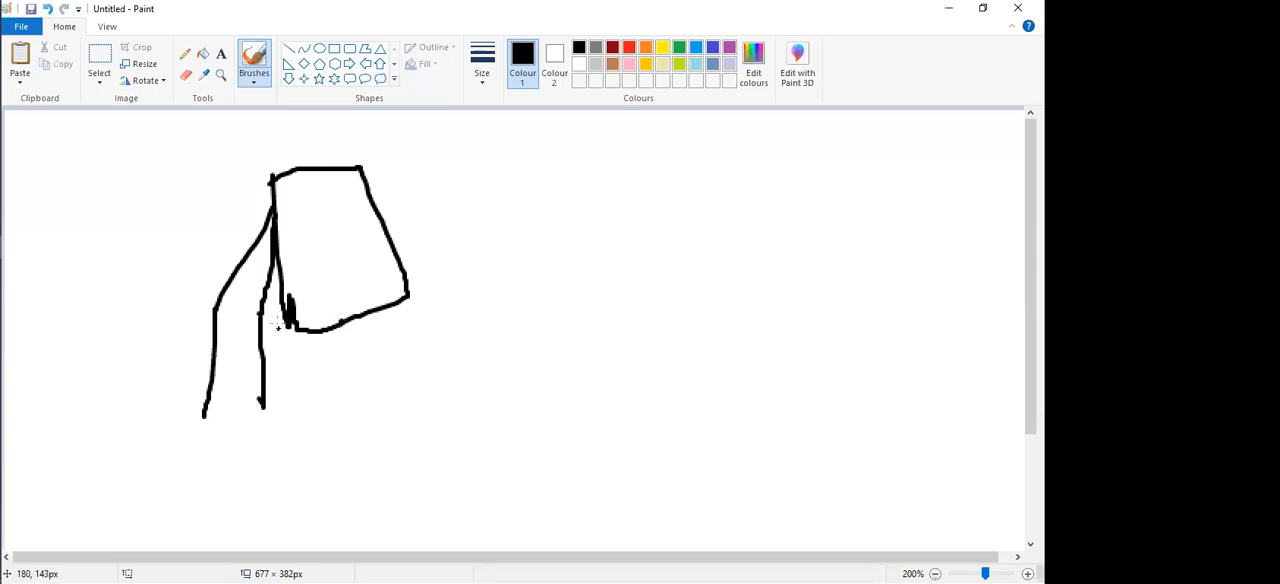
{"action": "mouse_move", "coordinate": [311, 200]}
{"action": "left_mouse_down"}
{"action": "mouse_move", "coordinate": [347, 196]}
{"action": "mouse_move", "coordinate": [329, 241]}
{"action": "mouse_move", "coordinate": [351, 236]}
{"action": "left_mouse_up"}
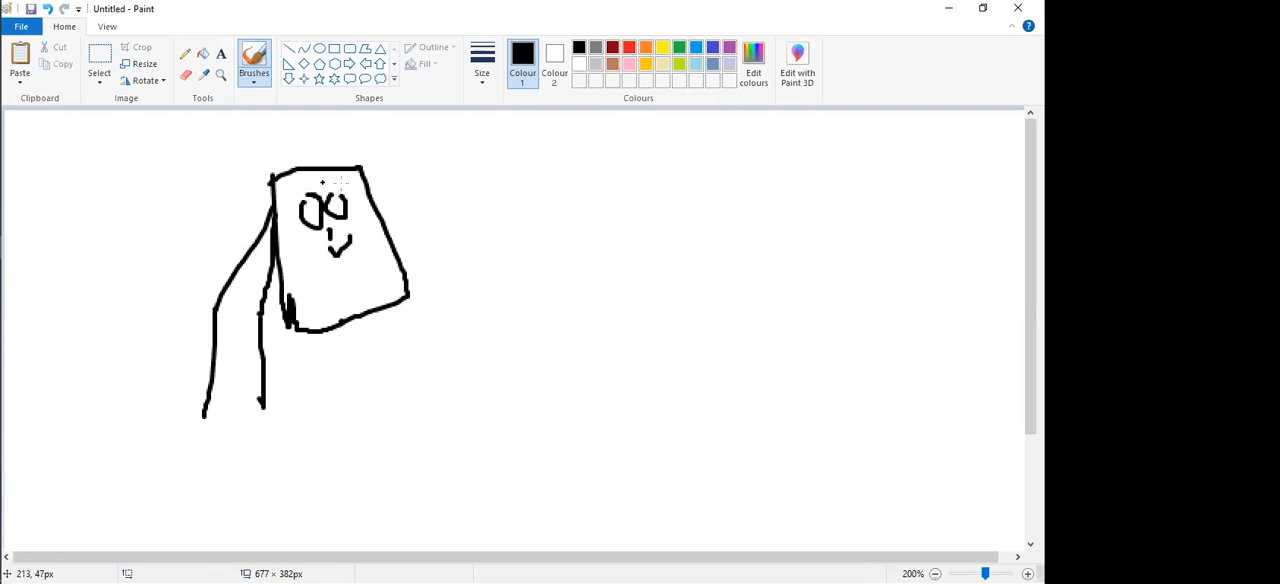
Step: Sketch a painter's palette beside the canvas, with round paint wells, a scribbled notch, handle lines and a larger central well
{"action": "mouse_move", "coordinate": [660, 157]}
{"action": "left_mouse_down"}
{"action": "mouse_move", "coordinate": [744, 149]}
{"action": "mouse_move", "coordinate": [751, 162]}
{"action": "left_mouse_up"}
{"action": "mouse_move", "coordinate": [661, 156]}
{"action": "left_mouse_down"}
{"action": "mouse_move", "coordinate": [600, 126]}
{"action": "mouse_move", "coordinate": [566, 220]}
{"action": "mouse_move", "coordinate": [766, 272]}
{"action": "mouse_move", "coordinate": [772, 186]}
{"action": "mouse_move", "coordinate": [672, 166]}
{"action": "mouse_move", "coordinate": [750, 150]}
{"action": "mouse_move", "coordinate": [752, 165]}
{"action": "left_mouse_up"}
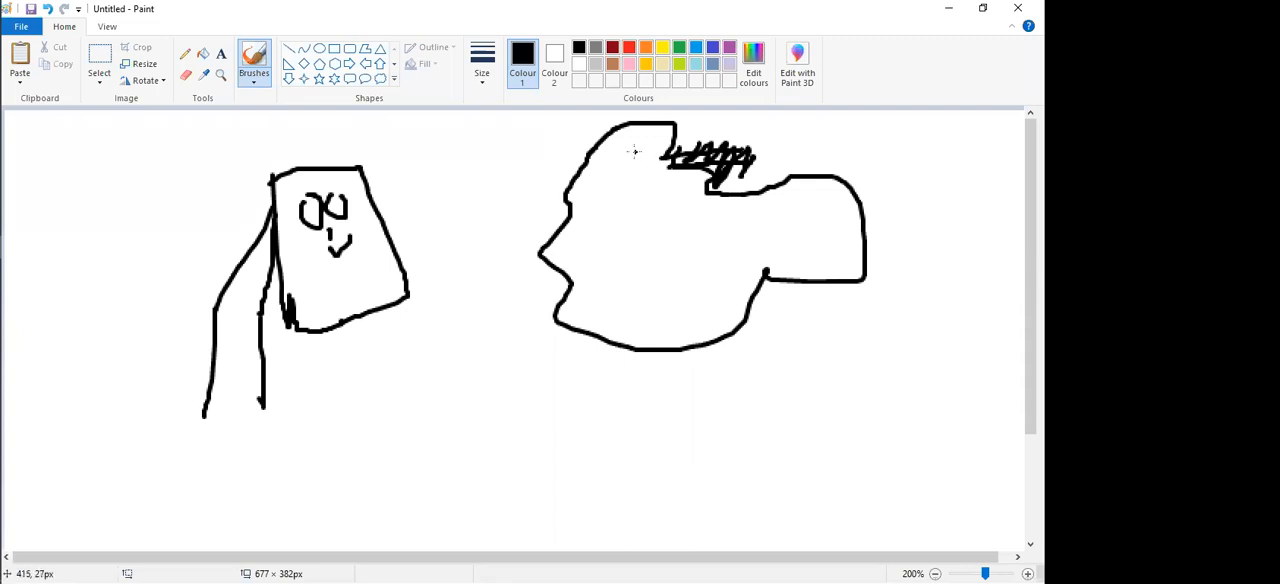
{"action": "mouse_move", "coordinate": [632, 147]}
{"action": "left_mouse_down"}
{"action": "mouse_move", "coordinate": [631, 178]}
{"action": "mouse_move", "coordinate": [645, 152]}
{"action": "left_mouse_up"}
{"action": "mouse_move", "coordinate": [612, 213]}
{"action": "left_mouse_down"}
{"action": "mouse_move", "coordinate": [583, 238]}
{"action": "mouse_move", "coordinate": [612, 214]}
{"action": "left_mouse_up"}
{"action": "mouse_move", "coordinate": [612, 287]}
{"action": "left_mouse_down"}
{"action": "mouse_move", "coordinate": [606, 316]}
{"action": "mouse_move", "coordinate": [612, 290]}
{"action": "mouse_move", "coordinate": [666, 318]}
{"action": "mouse_move", "coordinate": [683, 288]}
{"action": "mouse_move", "coordinate": [740, 287]}
{"action": "left_mouse_up"}
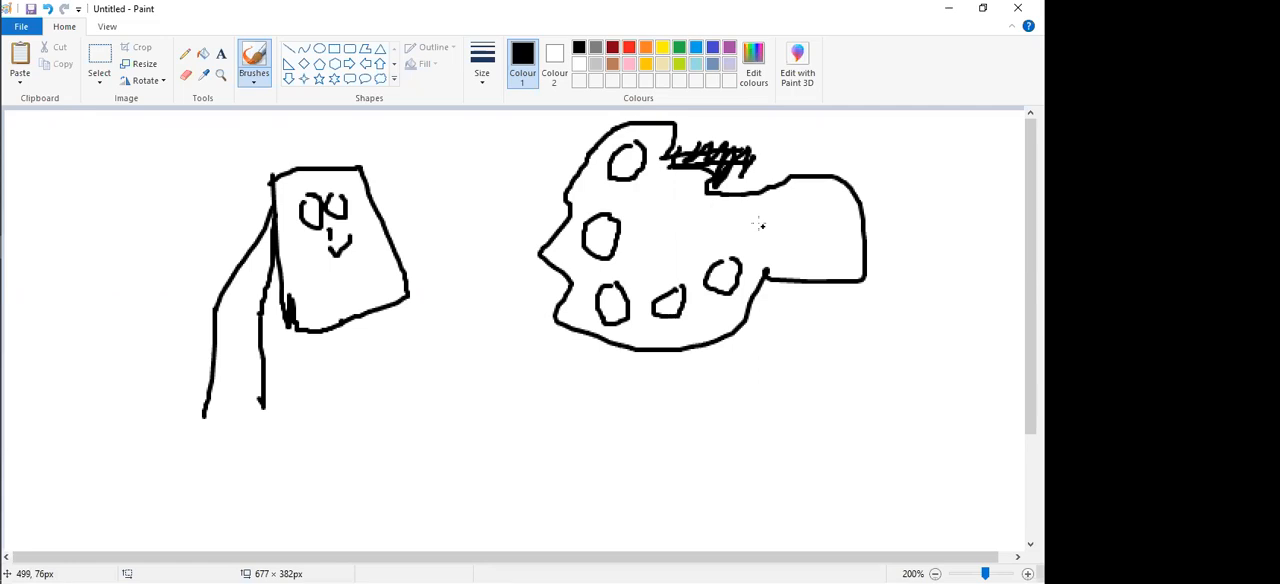
{"action": "left_click_drag", "start_coordinate": [722, 210], "coordinate": [818, 219]}
{"action": "left_click_drag", "start_coordinate": [737, 237], "coordinate": [829, 244]}
{"action": "left_click_drag", "start_coordinate": [624, 143], "coordinate": [629, 176]}
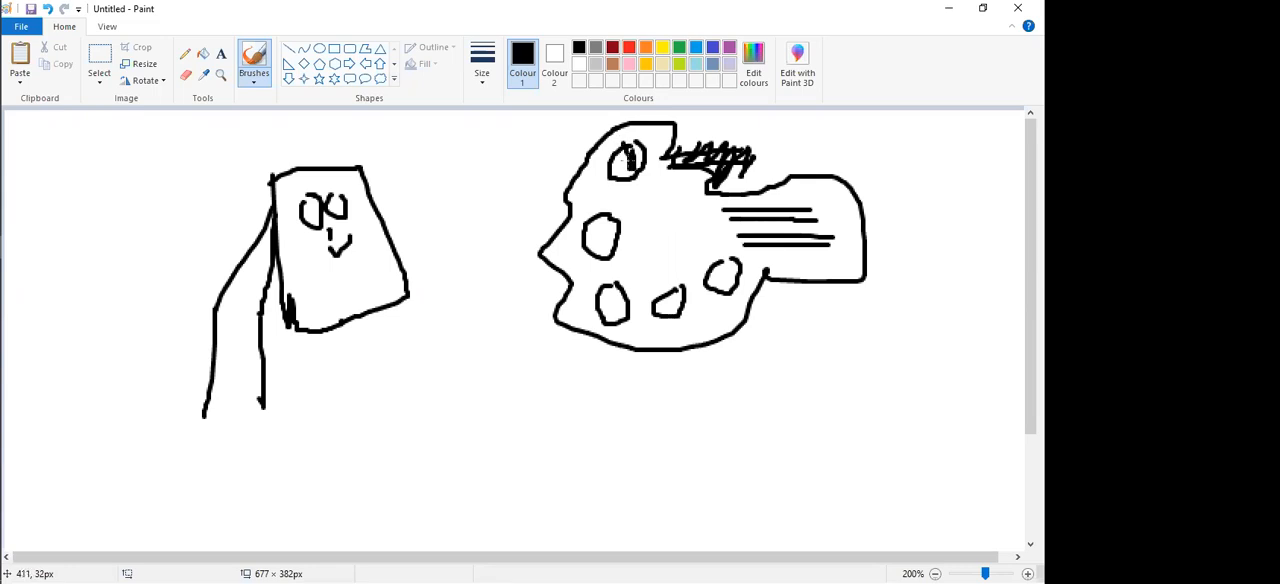
{"action": "mouse_move", "coordinate": [676, 212]}
{"action": "left_mouse_down"}
{"action": "mouse_move", "coordinate": [688, 268]}
{"action": "mouse_move", "coordinate": [668, 210]}
{"action": "mouse_move", "coordinate": [696, 248]}
{"action": "left_mouse_up"}
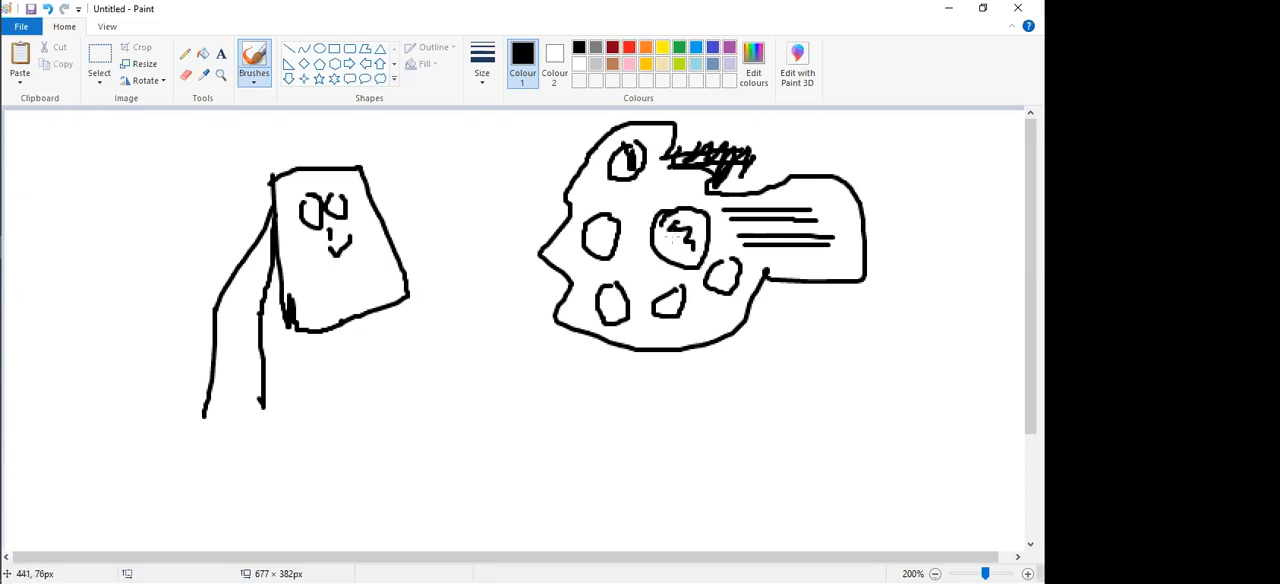
Step: Add short strokes below the face on the canvas and hand-letter "Can" beside the easel
{"action": "left_click_drag", "start_coordinate": [316, 270], "coordinate": [332, 265]}
{"action": "left_click_drag", "start_coordinate": [320, 306], "coordinate": [346, 291]}
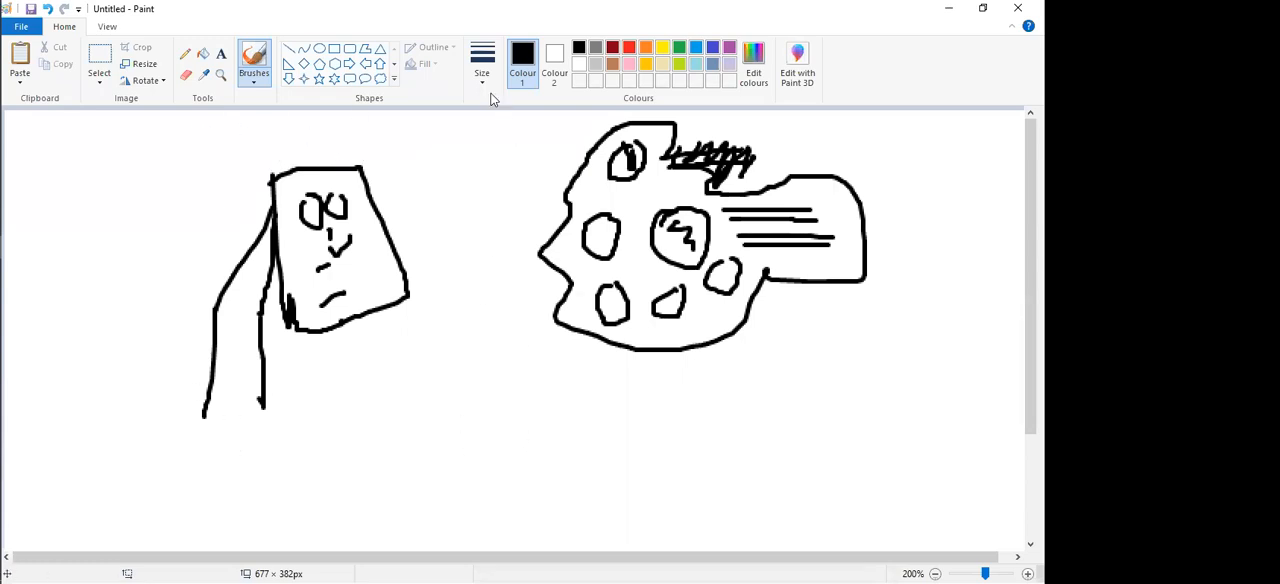
{"action": "mouse_move", "coordinate": [135, 195]}
{"action": "left_mouse_down"}
{"action": "mouse_move", "coordinate": [165, 250]}
{"action": "mouse_move", "coordinate": [216, 215]}
{"action": "mouse_move", "coordinate": [228, 222]}
{"action": "left_mouse_up"}
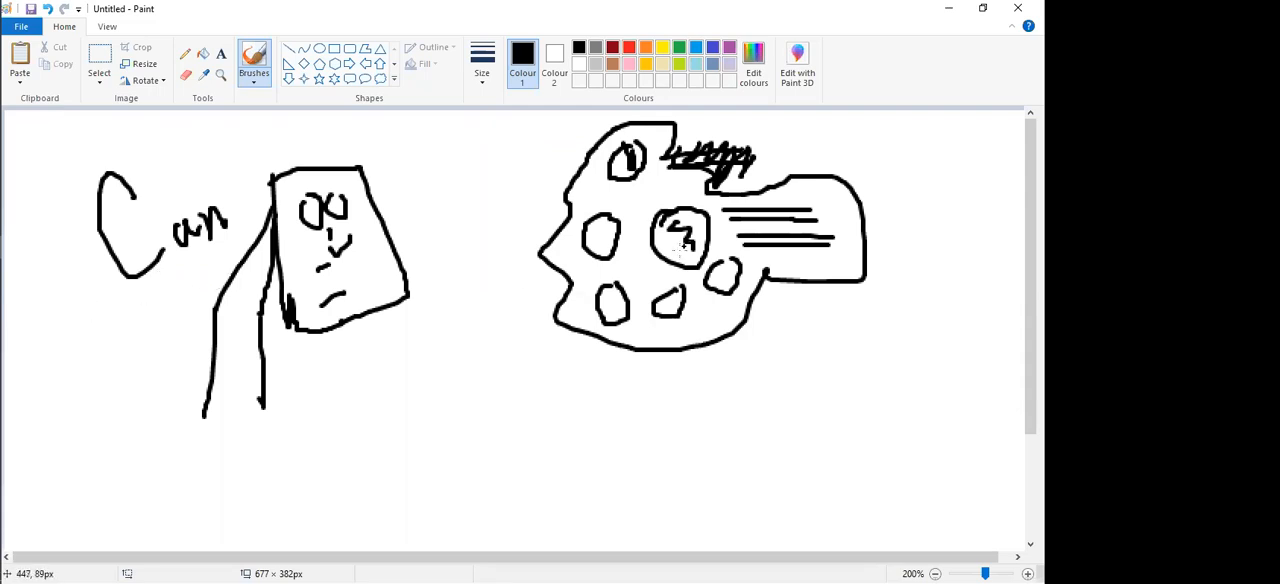
Step: Hand-letter "Pallete" under the palette sketch, and close Paint without saving the drawing
{"action": "mouse_move", "coordinate": [581, 374]}
{"action": "left_mouse_down"}
{"action": "mouse_move", "coordinate": [570, 466]}
{"action": "mouse_move", "coordinate": [628, 385]}
{"action": "mouse_move", "coordinate": [596, 400]}
{"action": "left_mouse_up"}
{"action": "left_click_drag", "start_coordinate": [690, 410], "coordinate": [715, 420]}
{"action": "left_click_drag", "start_coordinate": [741, 370], "coordinate": [739, 436]}
{"action": "left_click_drag", "start_coordinate": [758, 366], "coordinate": [762, 440]}
{"action": "left_click_drag", "start_coordinate": [784, 398], "coordinate": [820, 426]}
{"action": "left_click_drag", "start_coordinate": [865, 338], "coordinate": [857, 420]}
{"action": "mouse_move", "coordinate": [846, 384]}
{"action": "left_mouse_down"}
{"action": "mouse_move", "coordinate": [885, 378]}
{"action": "mouse_move", "coordinate": [940, 420]}
{"action": "left_mouse_up"}
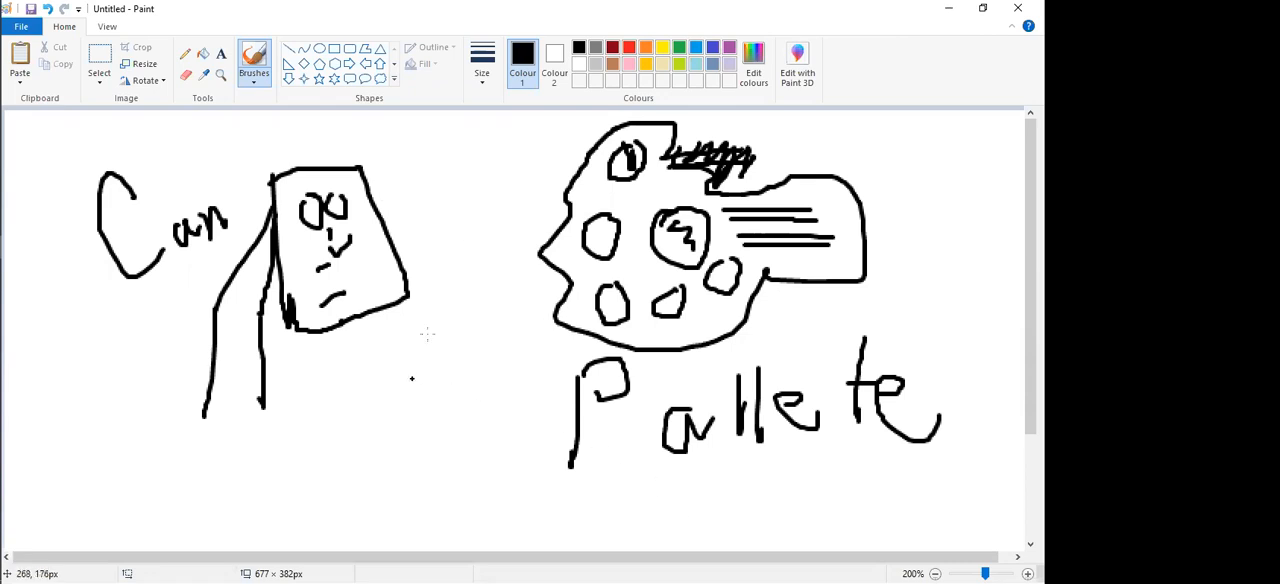
{"action": "left_click", "coordinate": [1018, 8]}
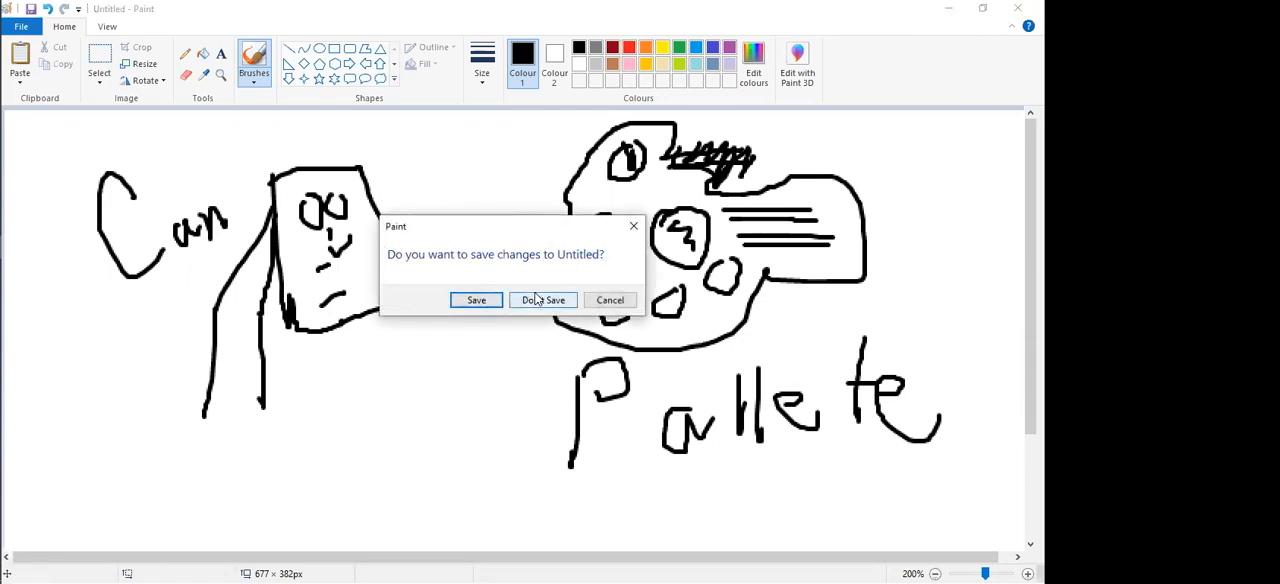
{"action": "left_click", "coordinate": [540, 300]}
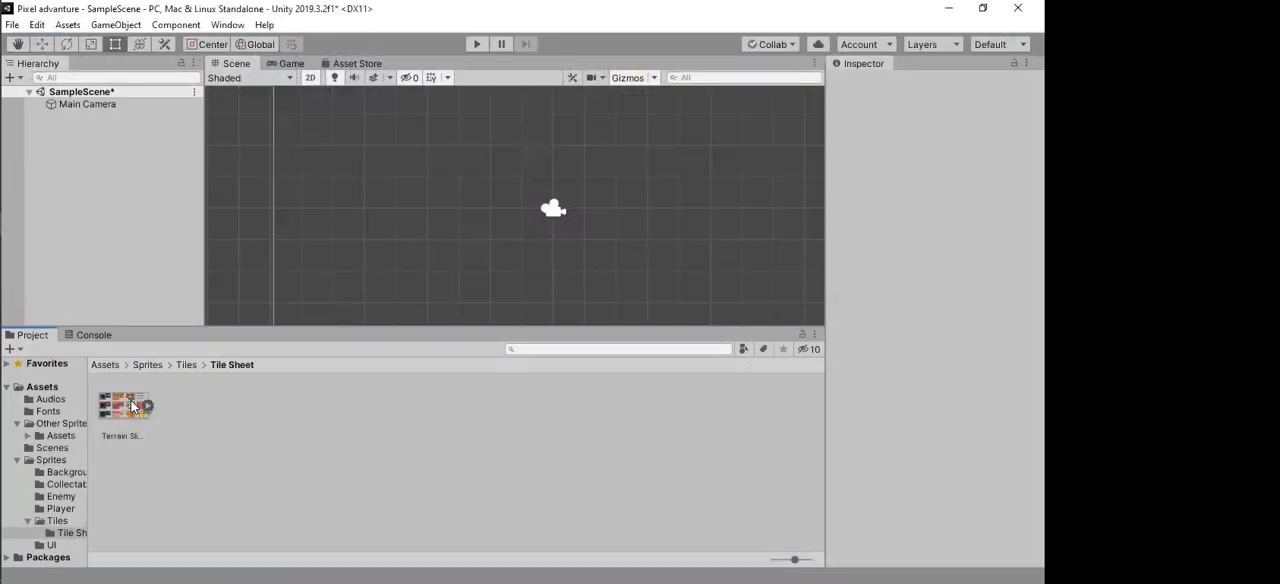
Step: In Unity, expand Terrain Sliced (16x16), inspect its first stone tile sprites one by one, and collapse the sheet
{"action": "left_click", "coordinate": [110, 408]}
{"action": "left_click", "coordinate": [148, 406]}
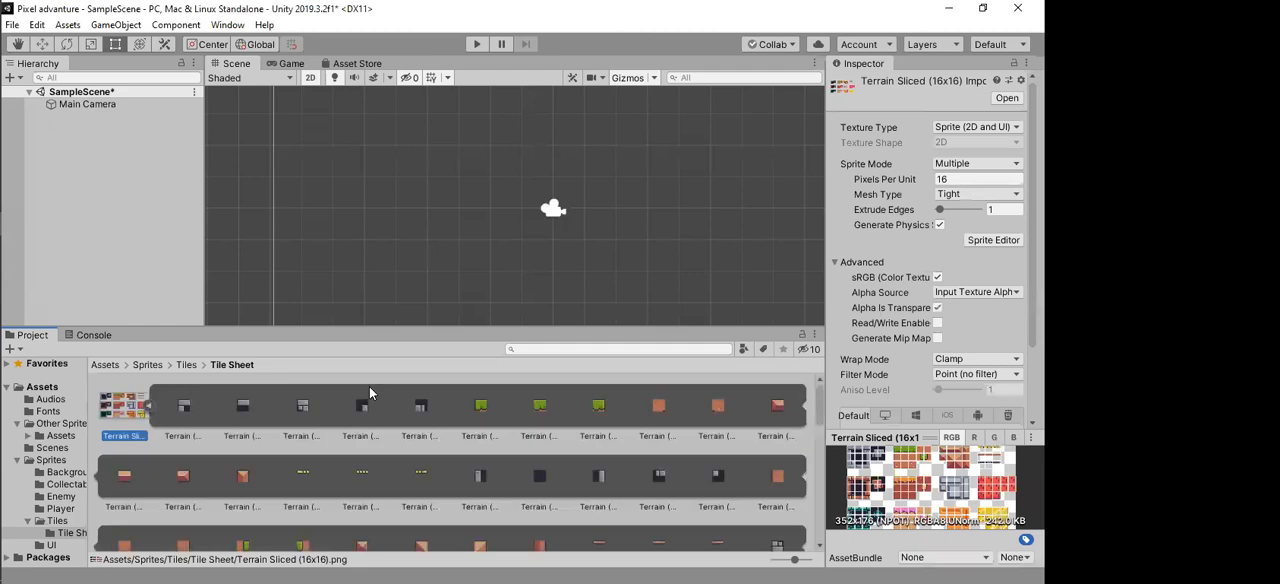
{"action": "left_click", "coordinate": [244, 410]}
{"action": "left_click", "coordinate": [304, 410]}
{"action": "left_click", "coordinate": [187, 415]}
{"action": "left_click", "coordinate": [350, 407]}
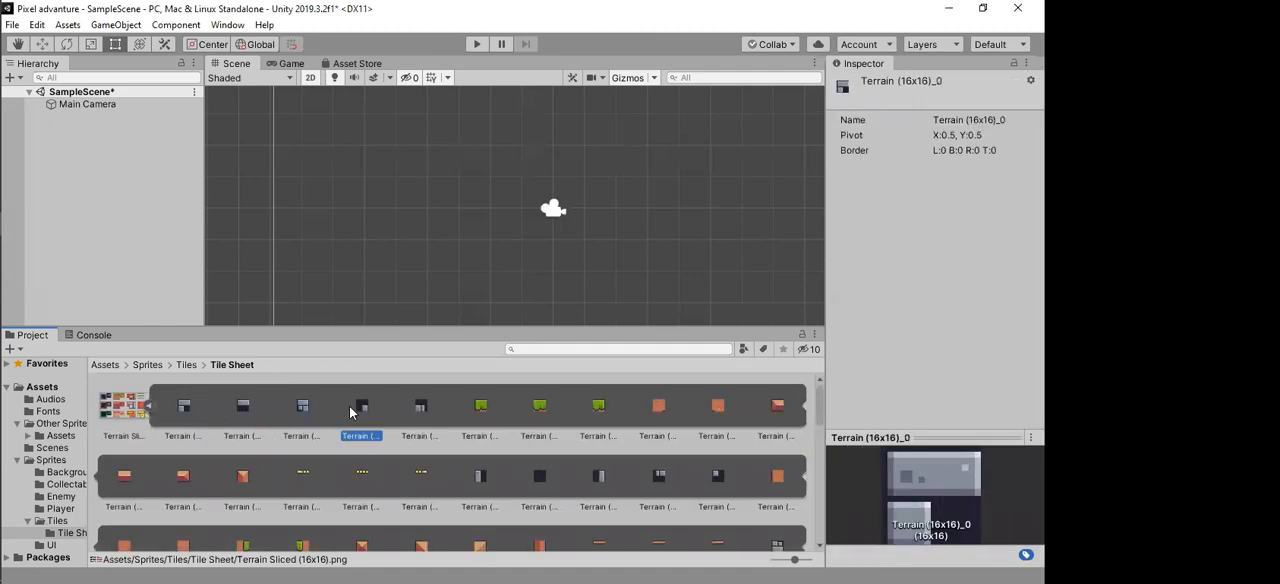
{"action": "left_click", "coordinate": [149, 406]}
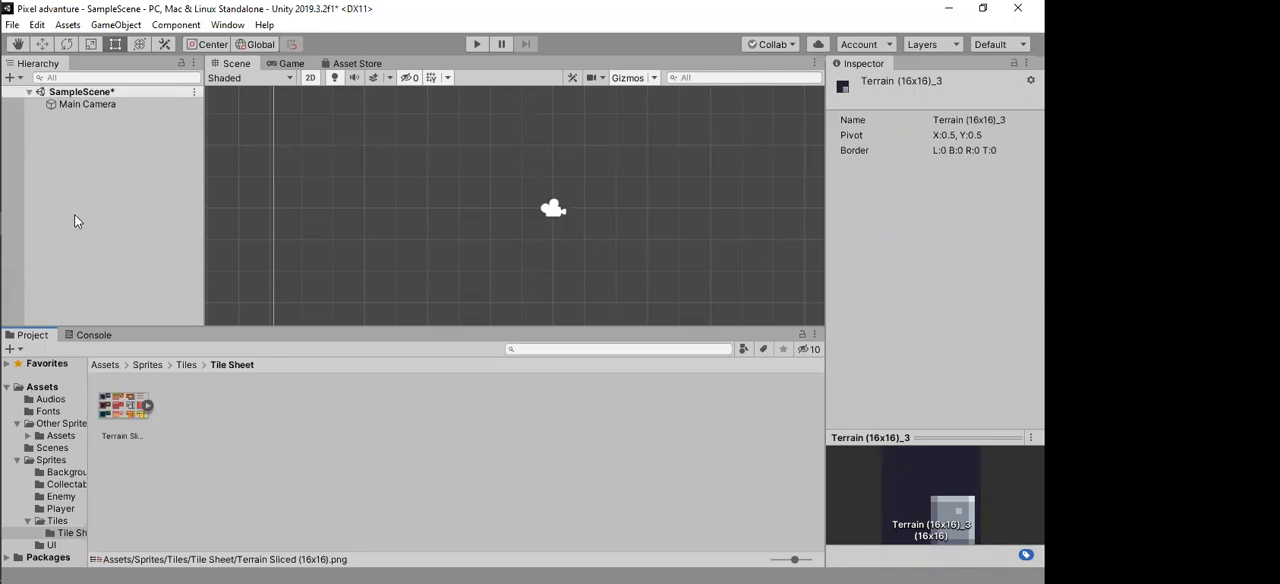
Step: Create a 2D Tilemap object in SampleScene and select its parent Grid
{"action": "right_click", "coordinate": [114, 175]}
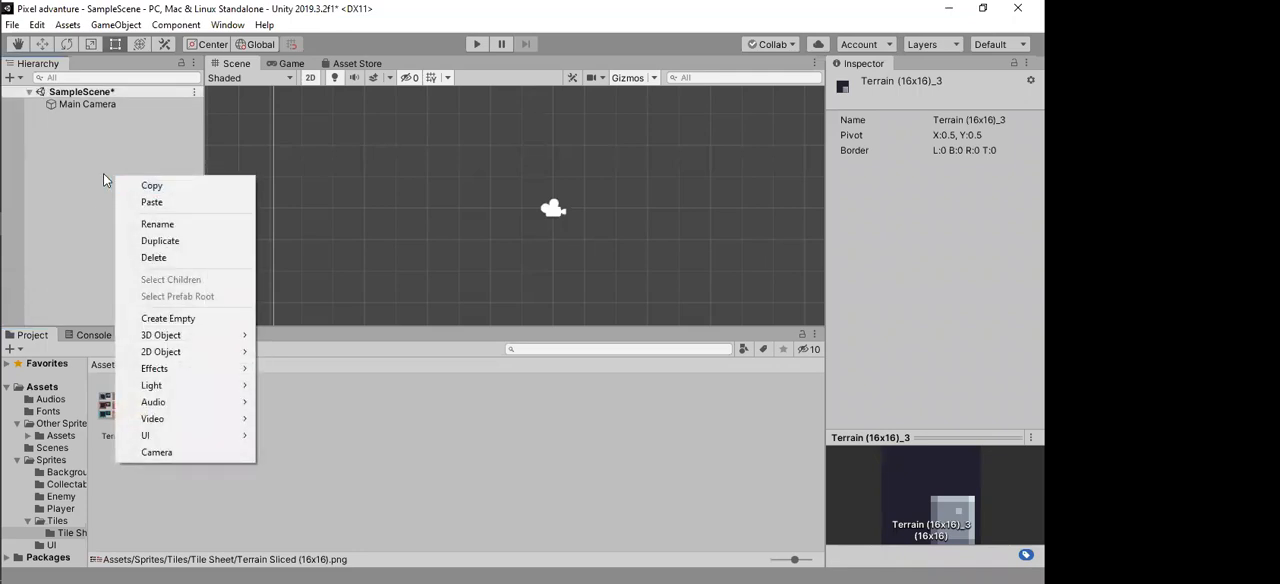
{"action": "mouse_move", "coordinate": [174, 353]}
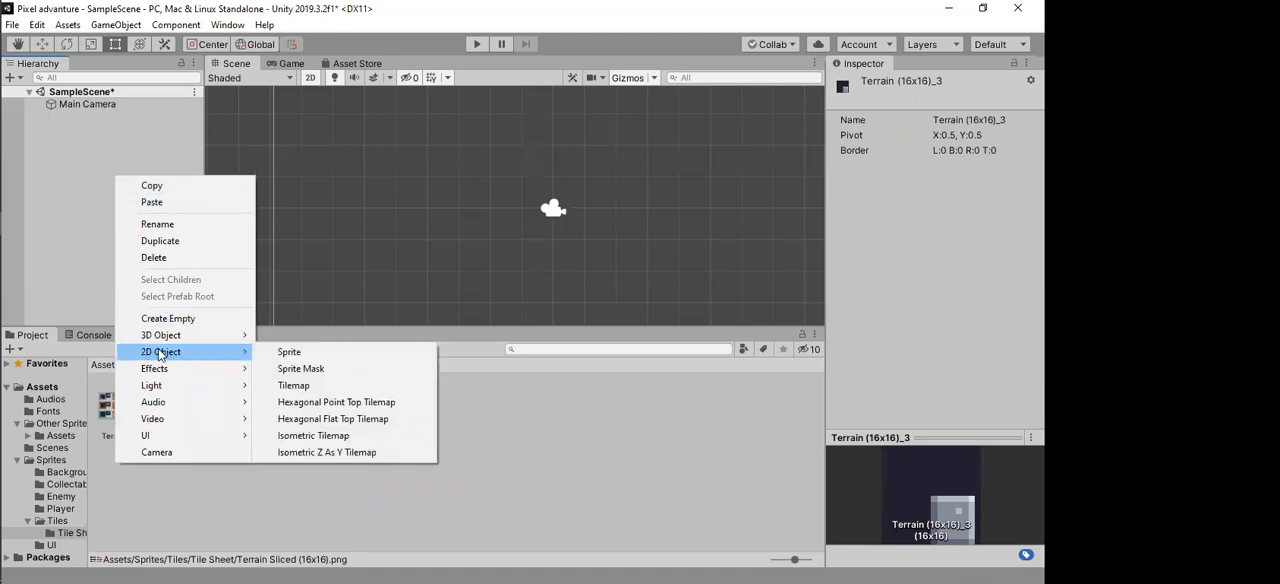
{"action": "left_click", "coordinate": [349, 386]}
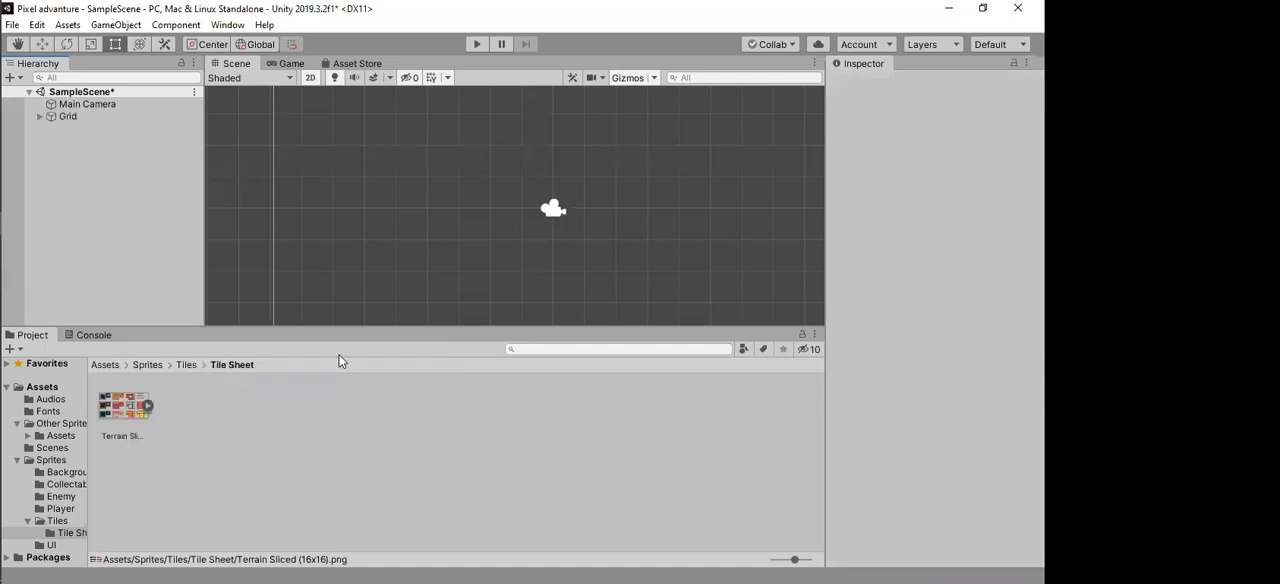
{"action": "left_click", "coordinate": [76, 117]}
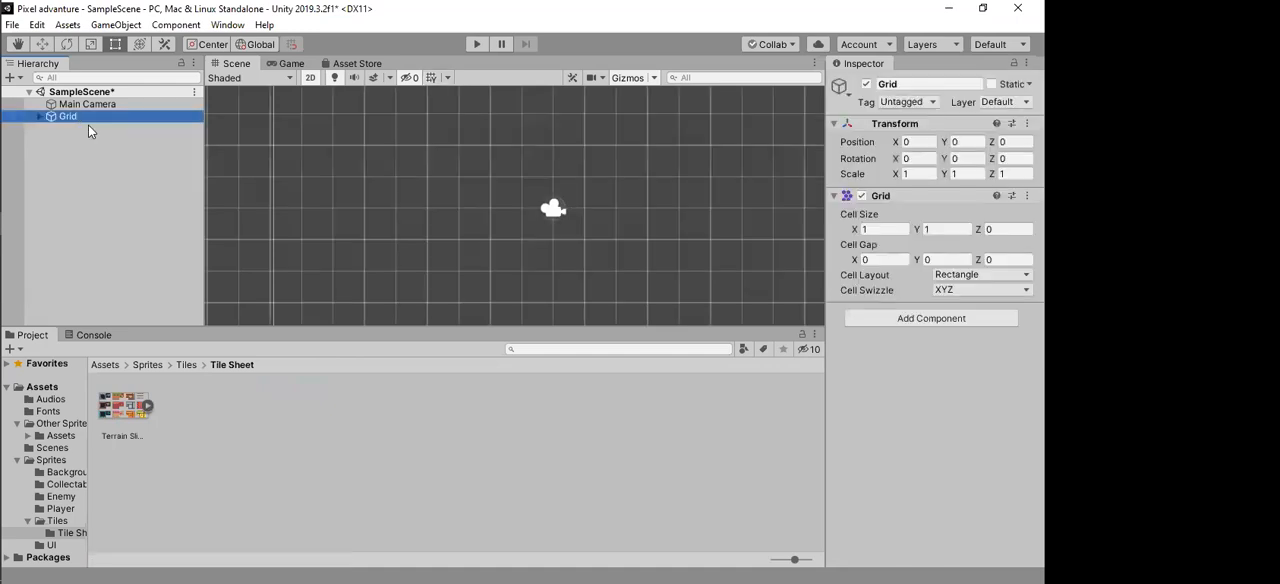
Step: Try larger X and Y cell sizes on the Grid component and set both back to 1
{"action": "scroll", "coordinate": [342, 158], "scroll_direction": "down", "scroll_amount": 3}
{"action": "scroll", "coordinate": [405, 217], "scroll_direction": "down", "scroll_amount": 4}
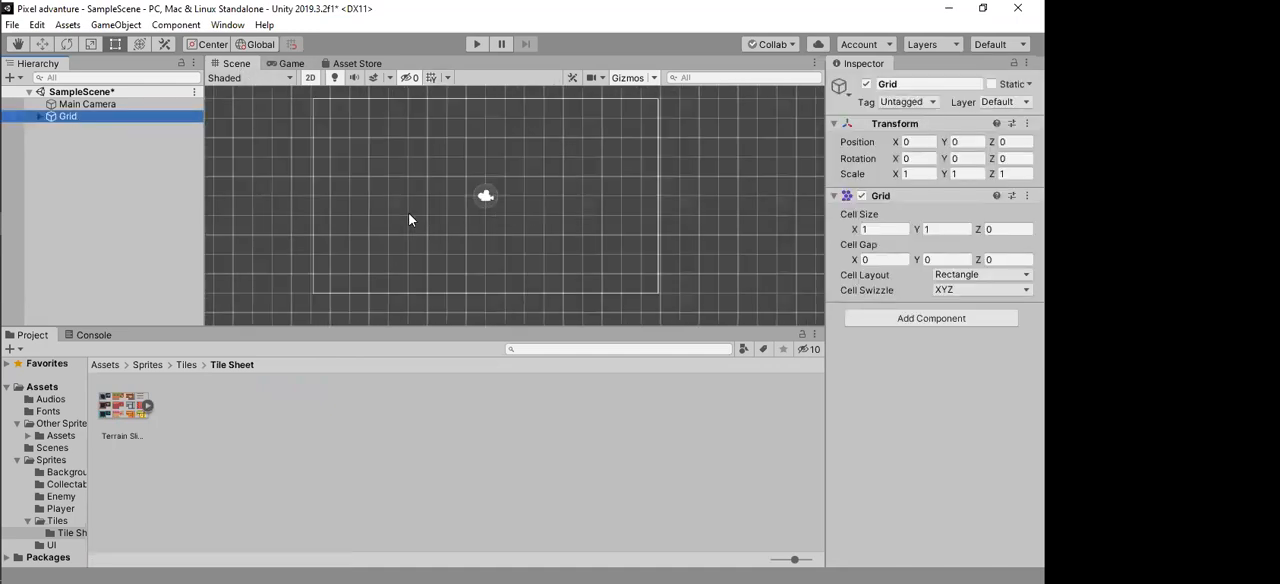
{"action": "scroll", "coordinate": [394, 216], "scroll_direction": "down", "scroll_amount": 5}
{"action": "scroll", "coordinate": [323, 226], "scroll_direction": "up", "scroll_amount": 2}
{"action": "scroll", "coordinate": [323, 226], "scroll_direction": "up", "scroll_amount": 4}
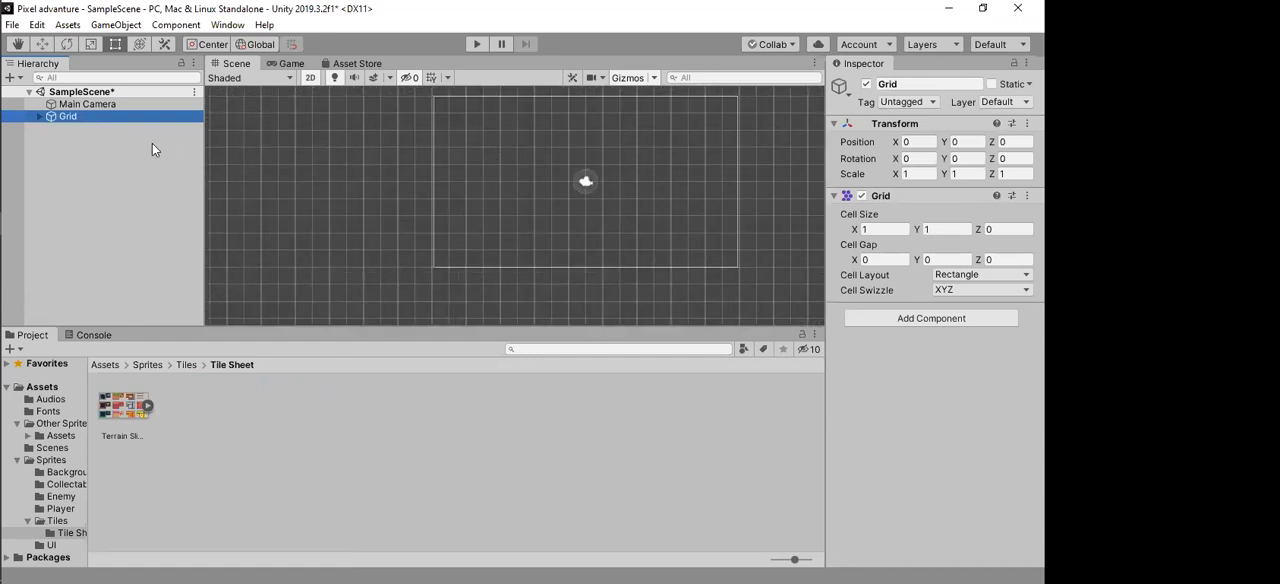
{"action": "left_click", "coordinate": [82, 115]}
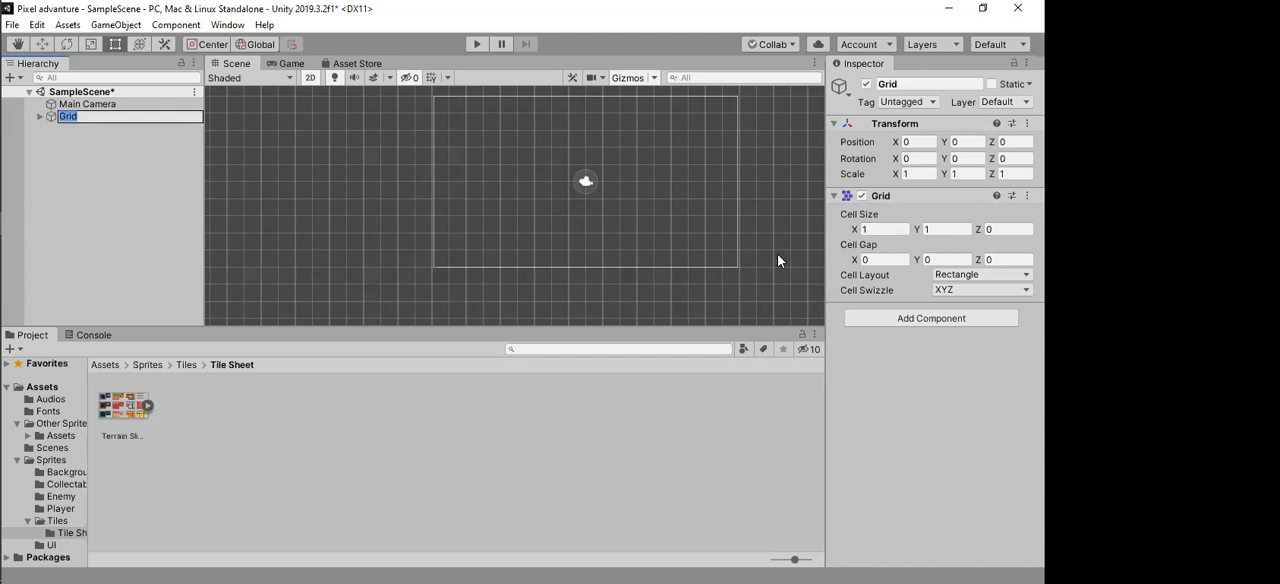
{"action": "left_click_drag", "start_coordinate": [854, 230], "coordinate": [988, 228]}
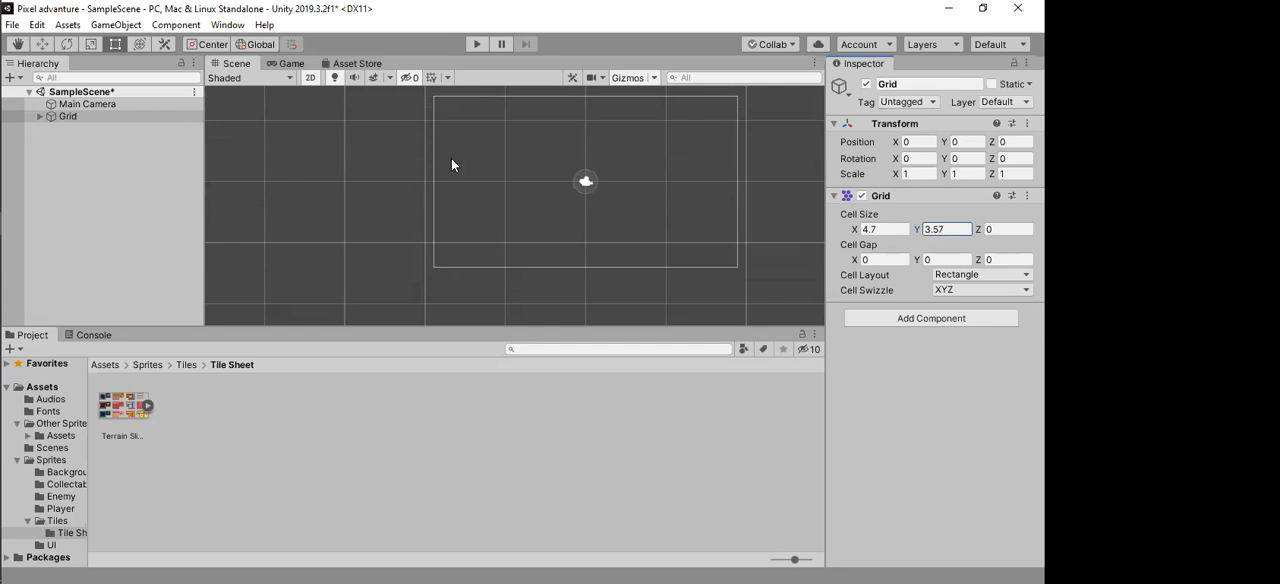
{"action": "left_click", "coordinate": [880, 229]}
{"action": "left_click", "coordinate": [955, 231]}
{"action": "type", "text": "1"}
{"action": "left_click", "coordinate": [862, 230]}
{"action": "type", "text": "1"}
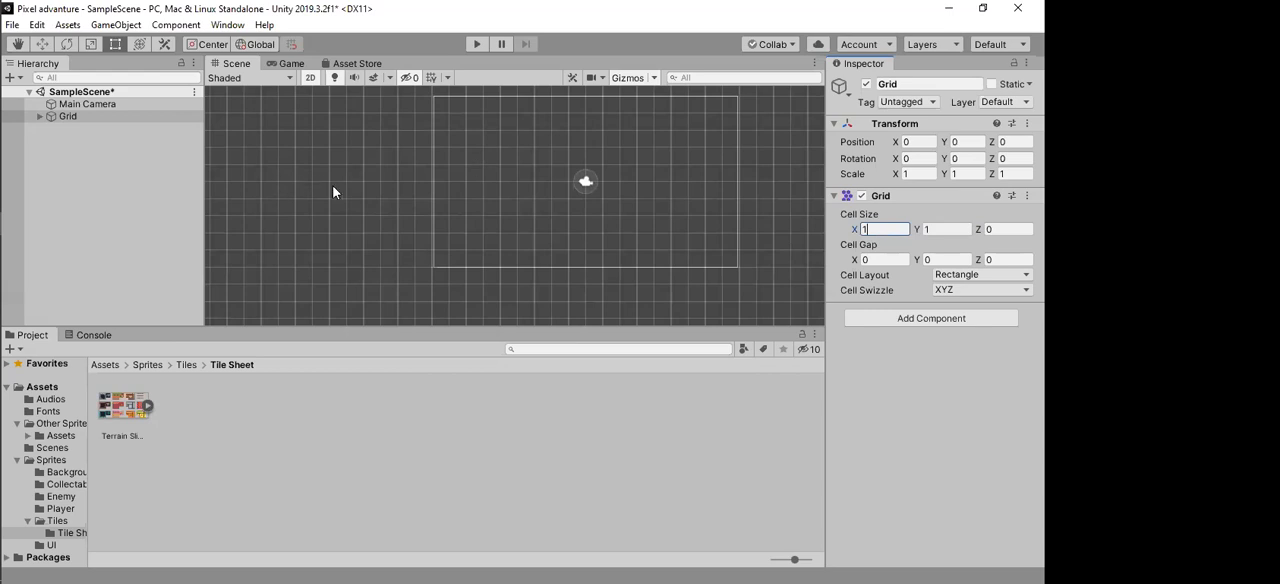
Step: Expand Grid and rename its child Tilemap to World
{"action": "left_click", "coordinate": [72, 118]}
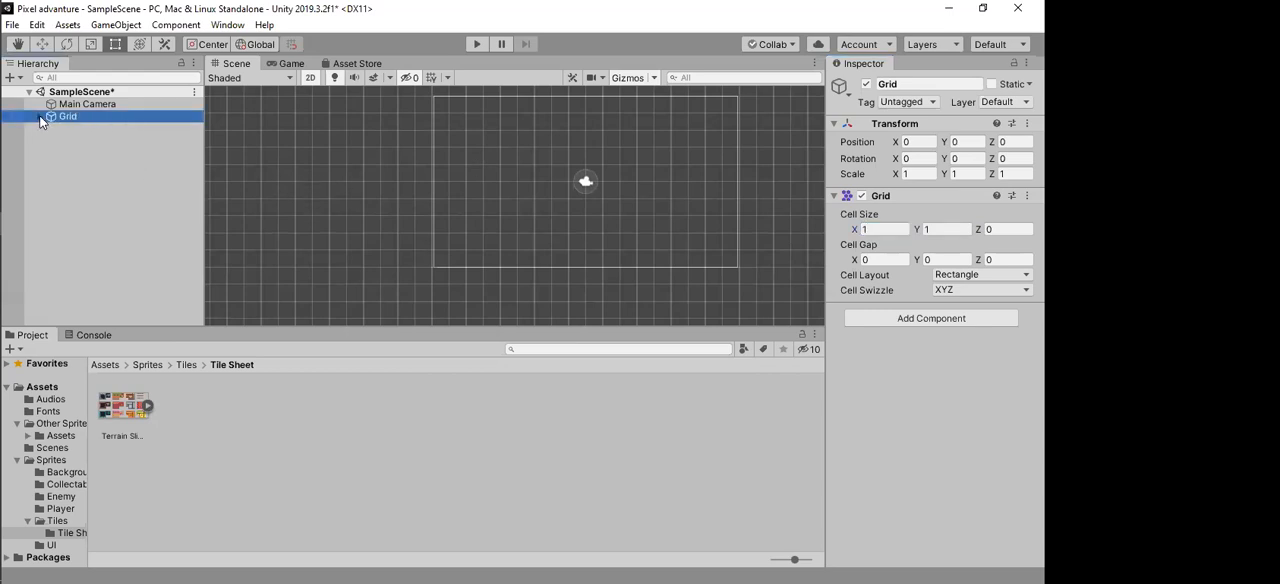
{"action": "left_click", "coordinate": [40, 117]}
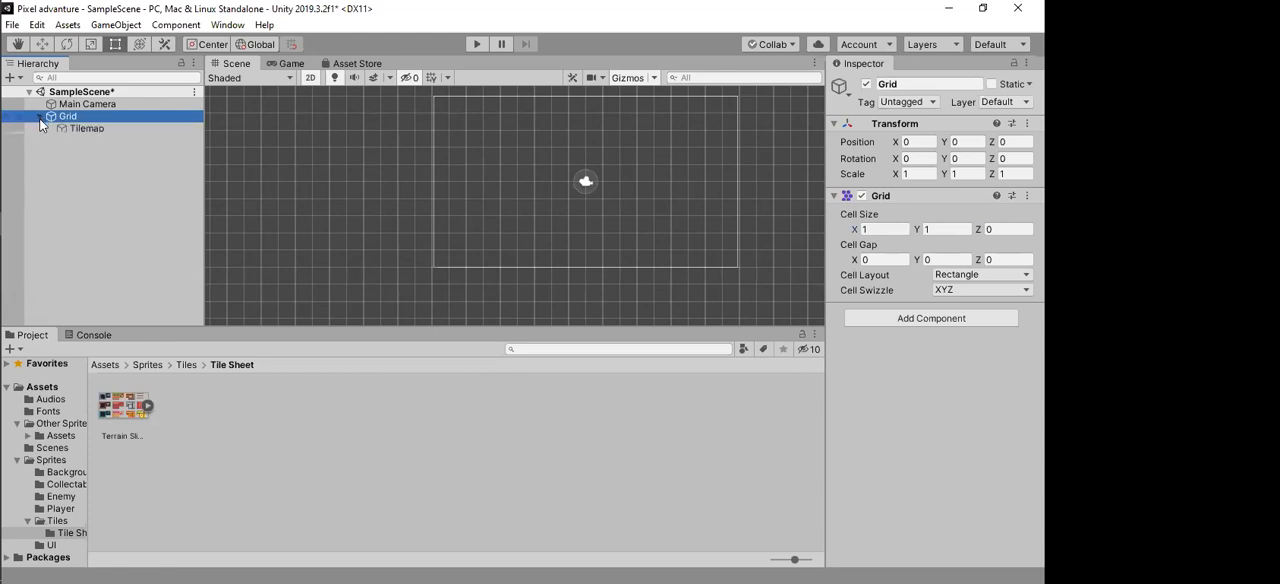
{"action": "left_click", "coordinate": [100, 129]}
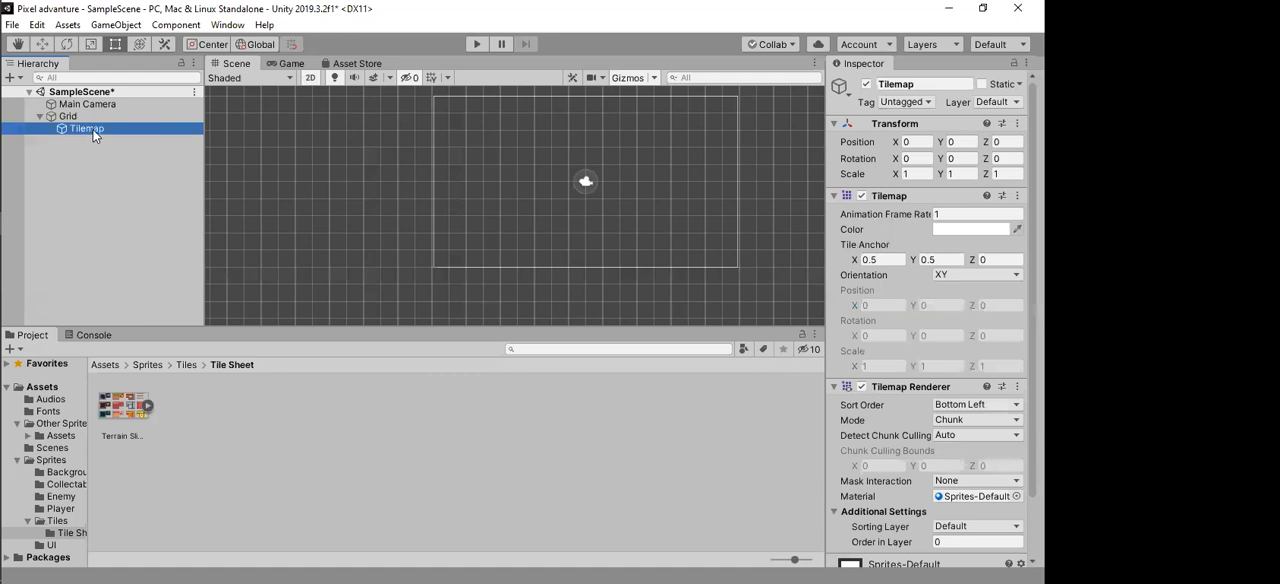
{"action": "left_click", "coordinate": [94, 131]}
{"action": "type", "text": "Platform"}
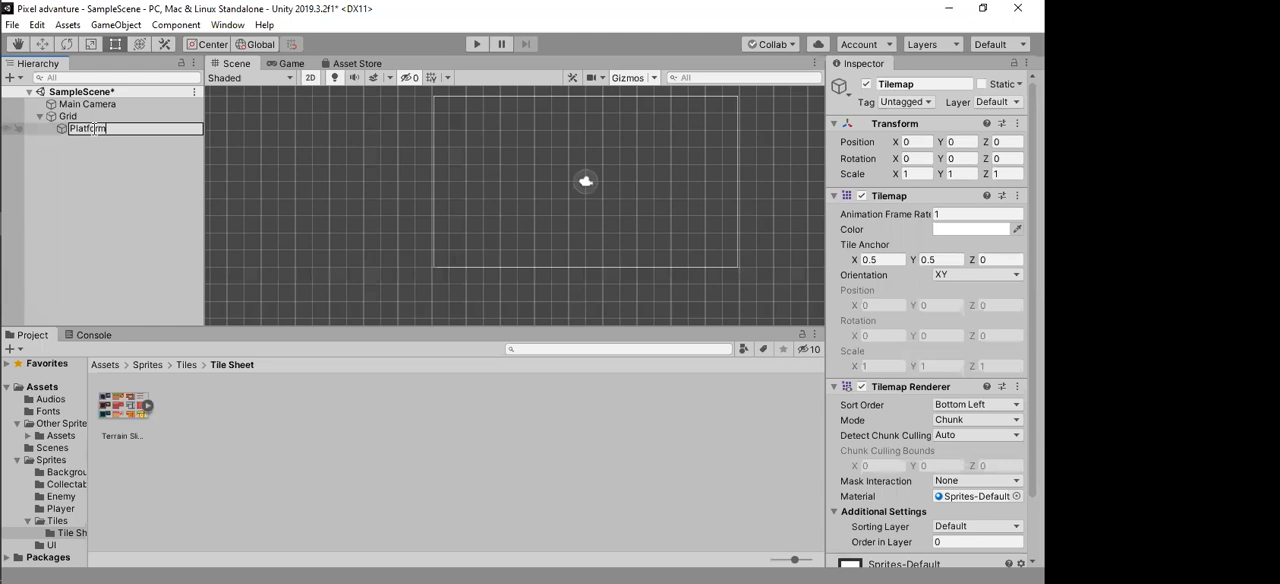
{"action": "key", "text": "BackSpace"}
{"action": "key", "text": "BackSpace"}
{"action": "key", "text": "BackSpace"}
{"action": "key", "text": "BackSpace"}
{"action": "key", "text": "BackSpace"}
{"action": "key", "text": "BackSpace"}
{"action": "key", "text": "BackSpace"}
{"action": "key", "text": "BackSpace"}
{"action": "type", "text": "World"}
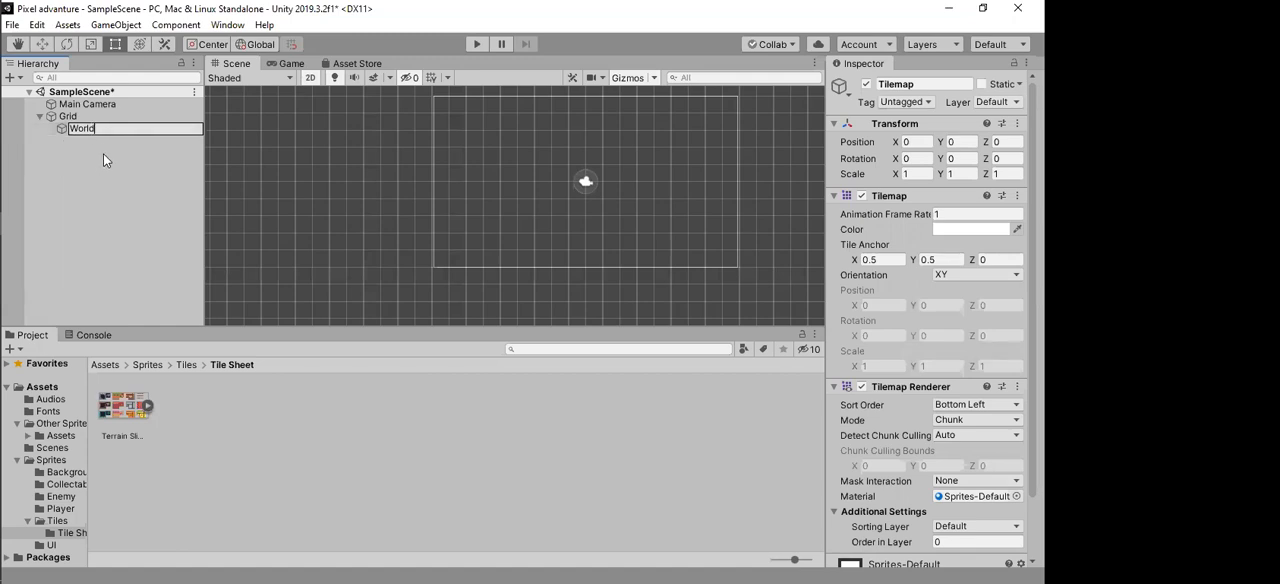
{"action": "left_click", "coordinate": [105, 152]}
{"action": "left_click", "coordinate": [102, 129]}
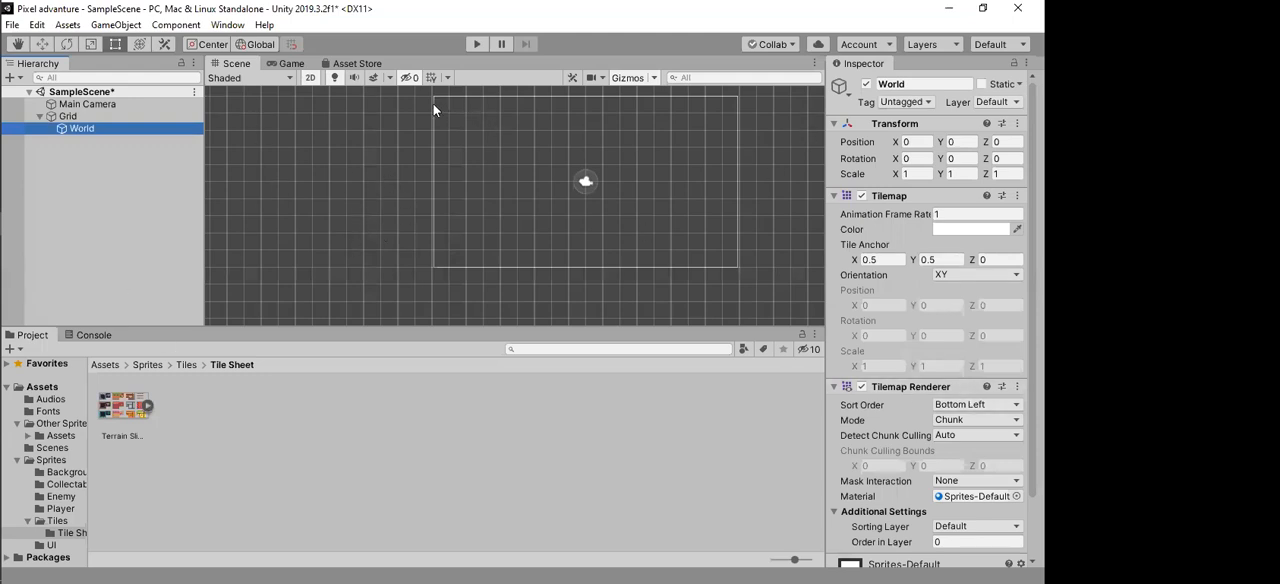
Step: Open the Tile Palette, dock it as a tab beside the Inspector, and enlarge its brush settings area
{"action": "left_click", "coordinate": [227, 27]}
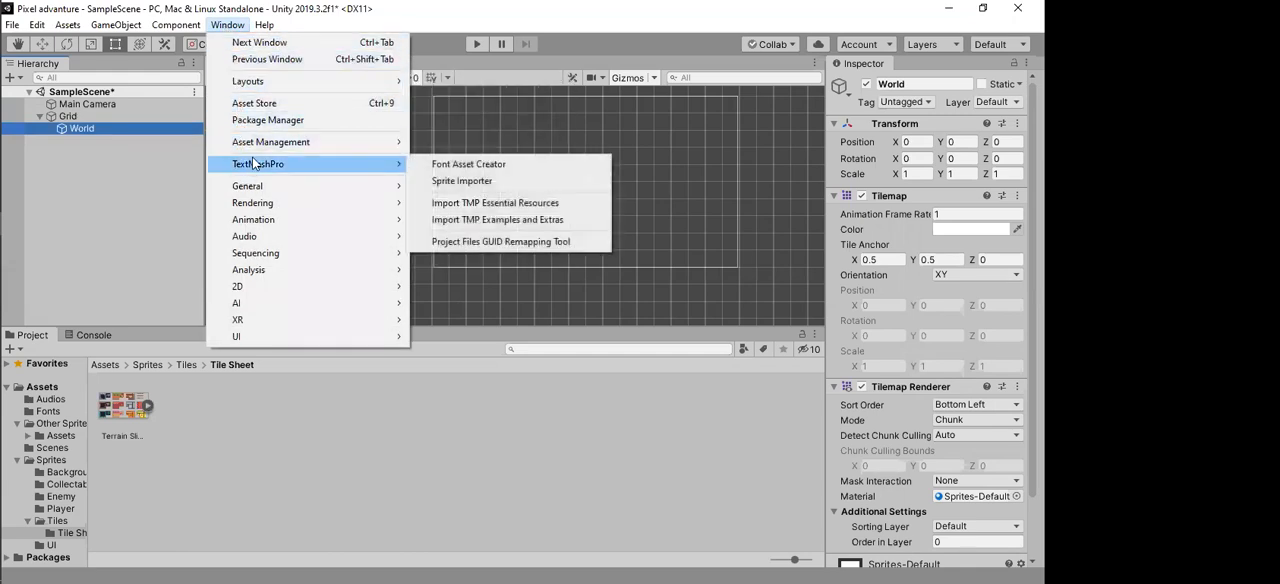
{"action": "mouse_move", "coordinate": [287, 185]}
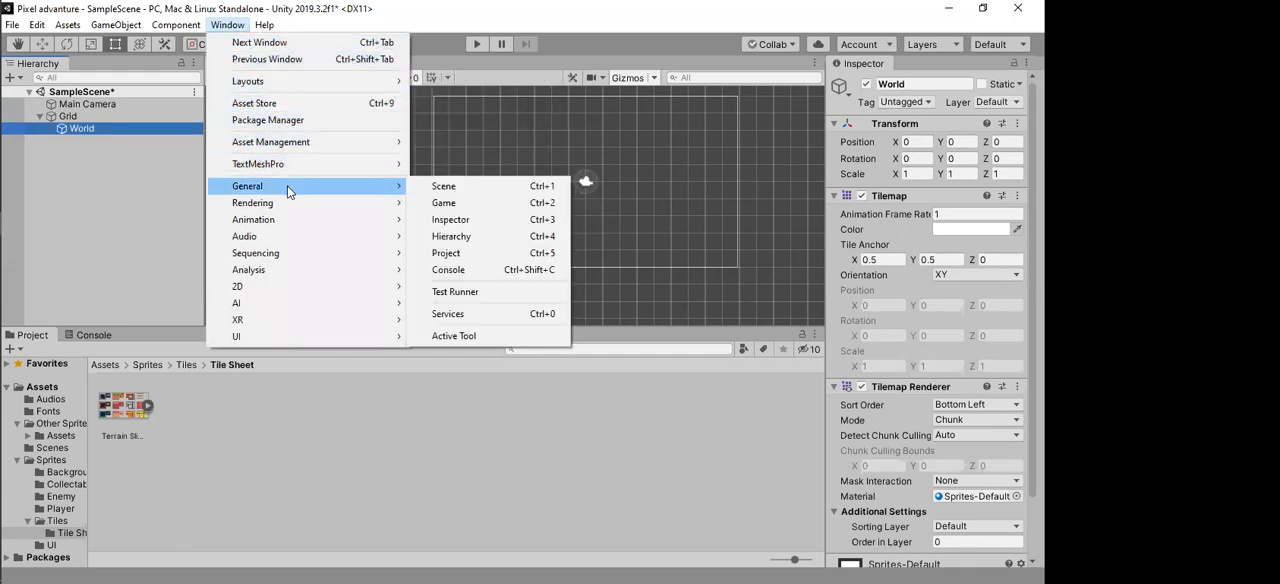
{"action": "mouse_move", "coordinate": [293, 241]}
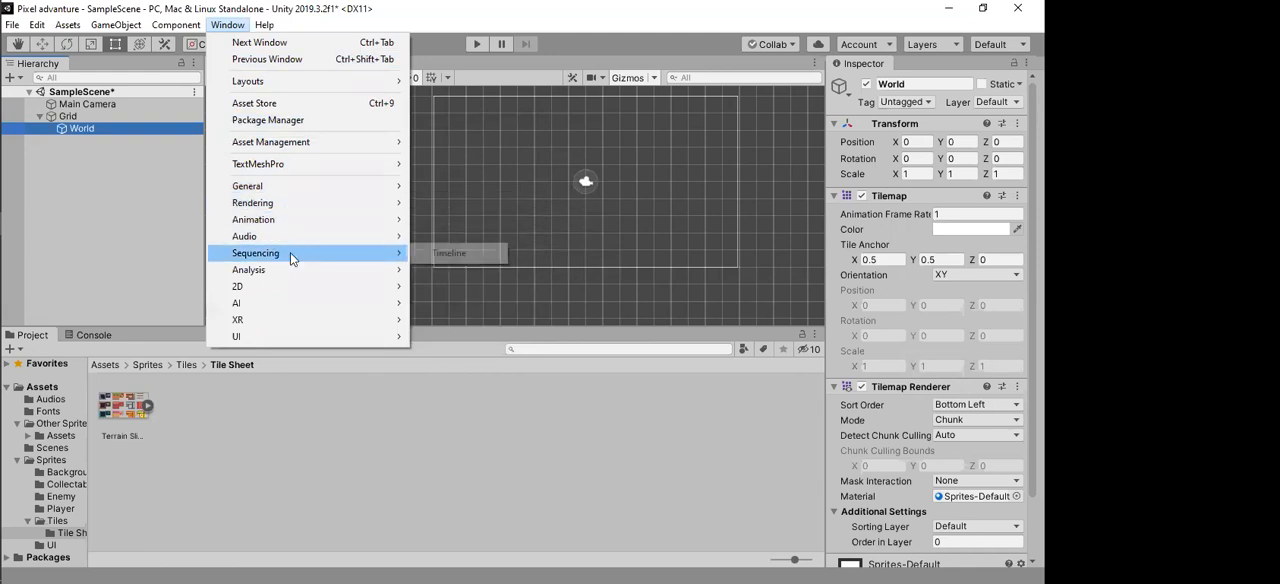
{"action": "mouse_move", "coordinate": [249, 293]}
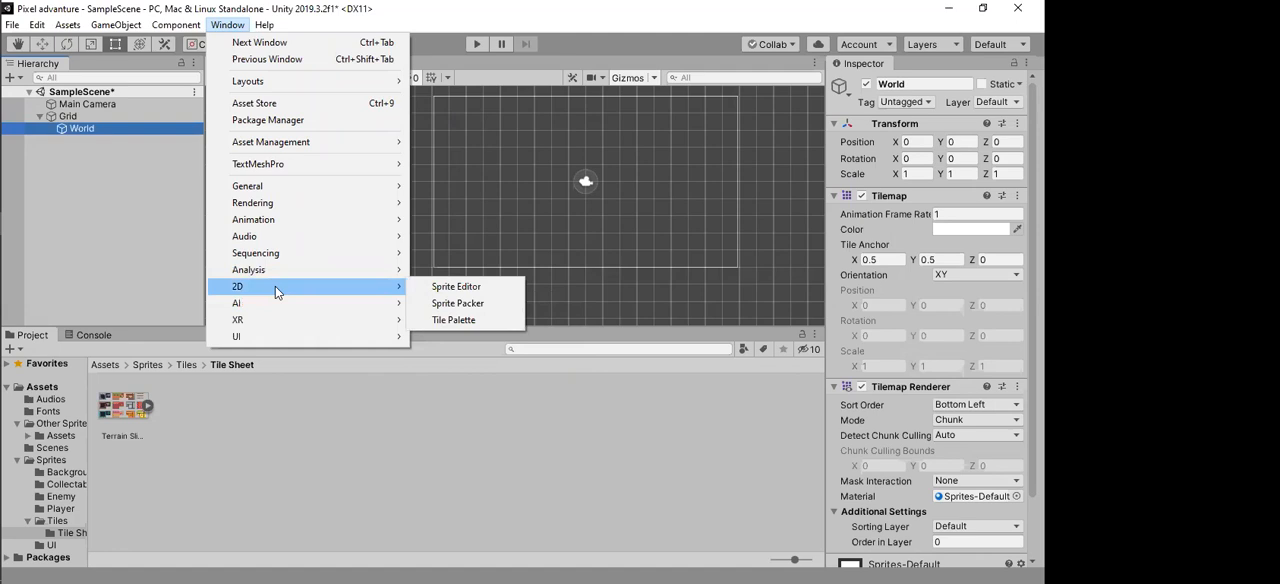
{"action": "left_click", "coordinate": [496, 325]}
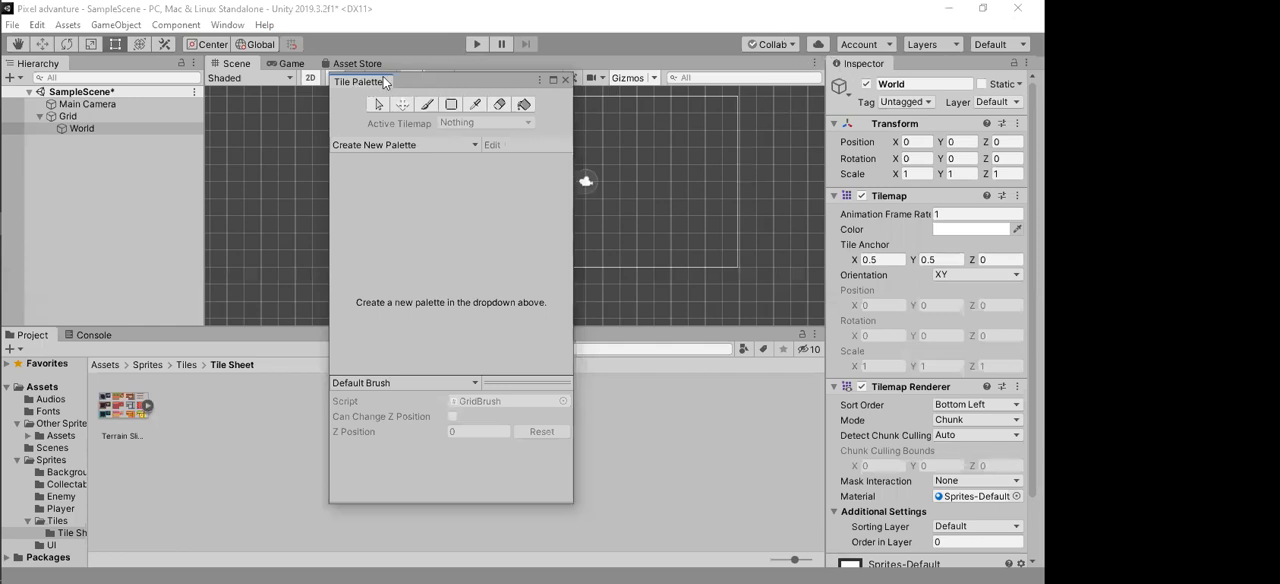
{"action": "left_click_drag", "start_coordinate": [351, 81], "coordinate": [803, 62]}
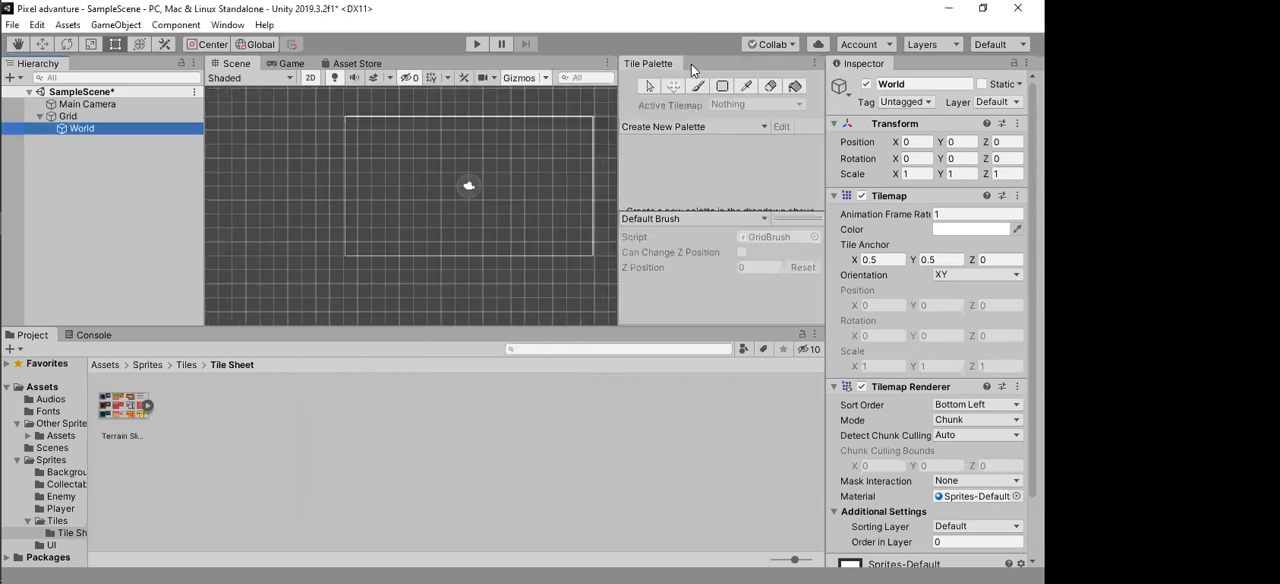
{"action": "left_click_drag", "start_coordinate": [650, 64], "coordinate": [852, 62]}
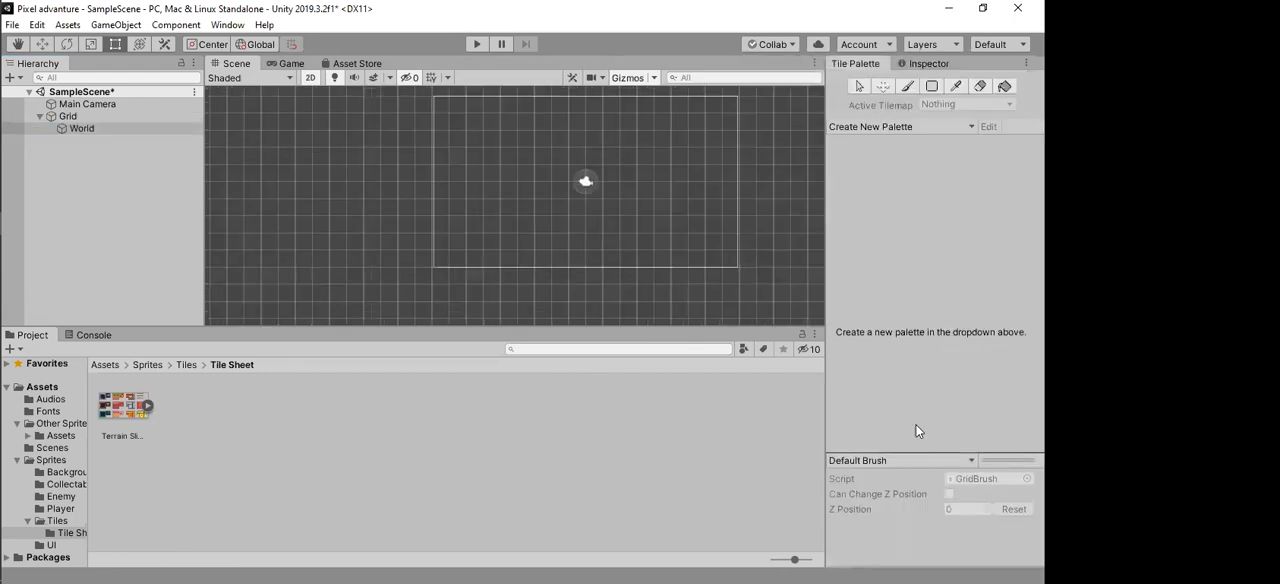
{"action": "mouse_move", "coordinate": [1006, 452]}
{"action": "left_mouse_down"}
{"action": "mouse_move", "coordinate": [984, 345]}
{"action": "mouse_move", "coordinate": [980, 359]}
{"action": "left_mouse_up"}
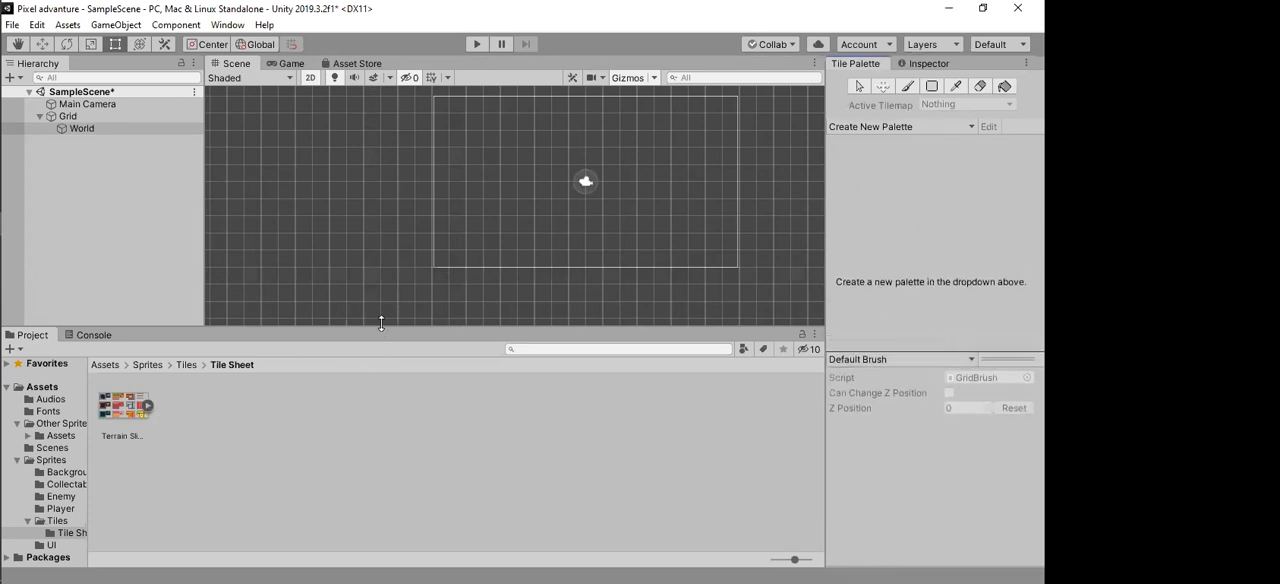
Step: Delete Grid together with its child tilemap and create a fresh 2D Tilemap object in SampleScene
{"action": "left_click", "coordinate": [88, 116]}
{"action": "key", "text": "Delete"}
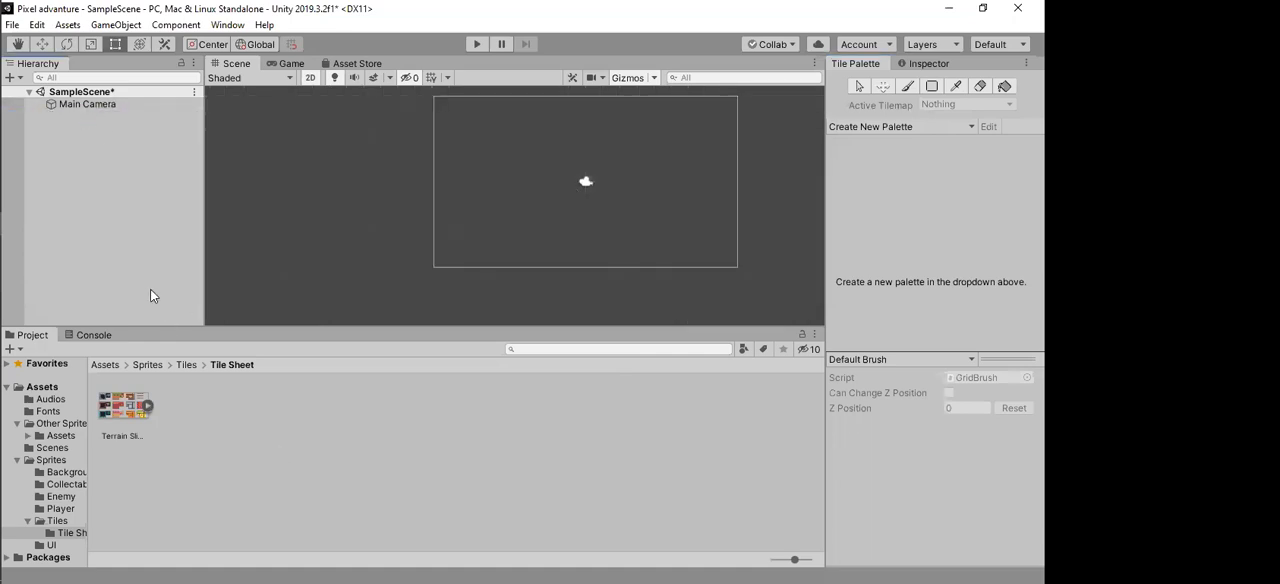
{"action": "right_click", "coordinate": [113, 189]}
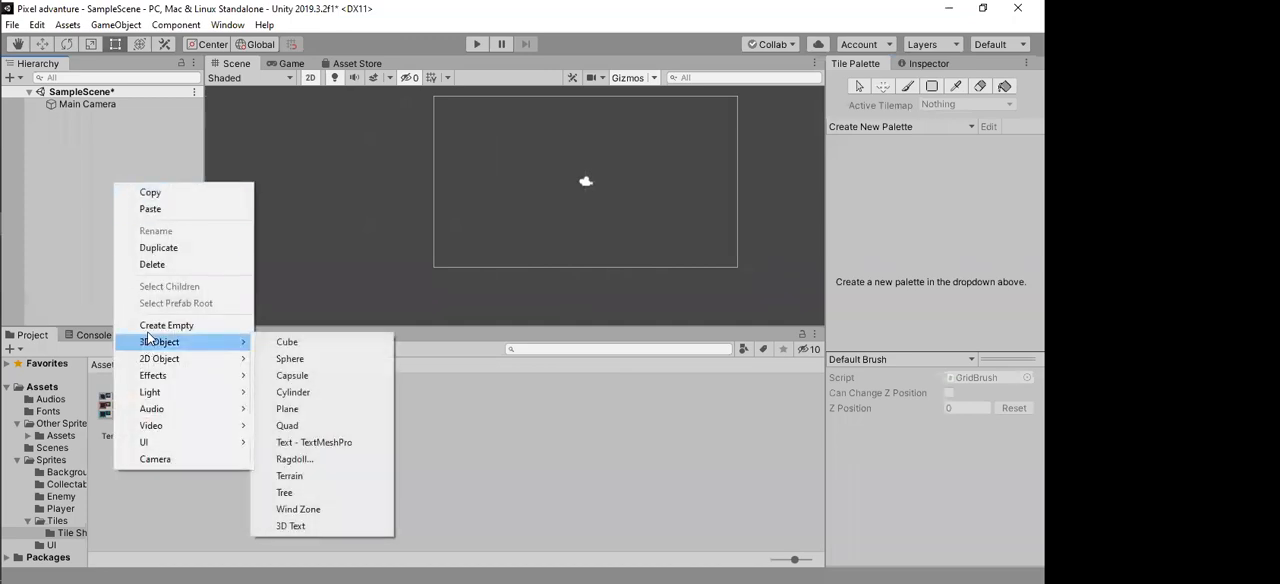
{"action": "mouse_move", "coordinate": [193, 362]}
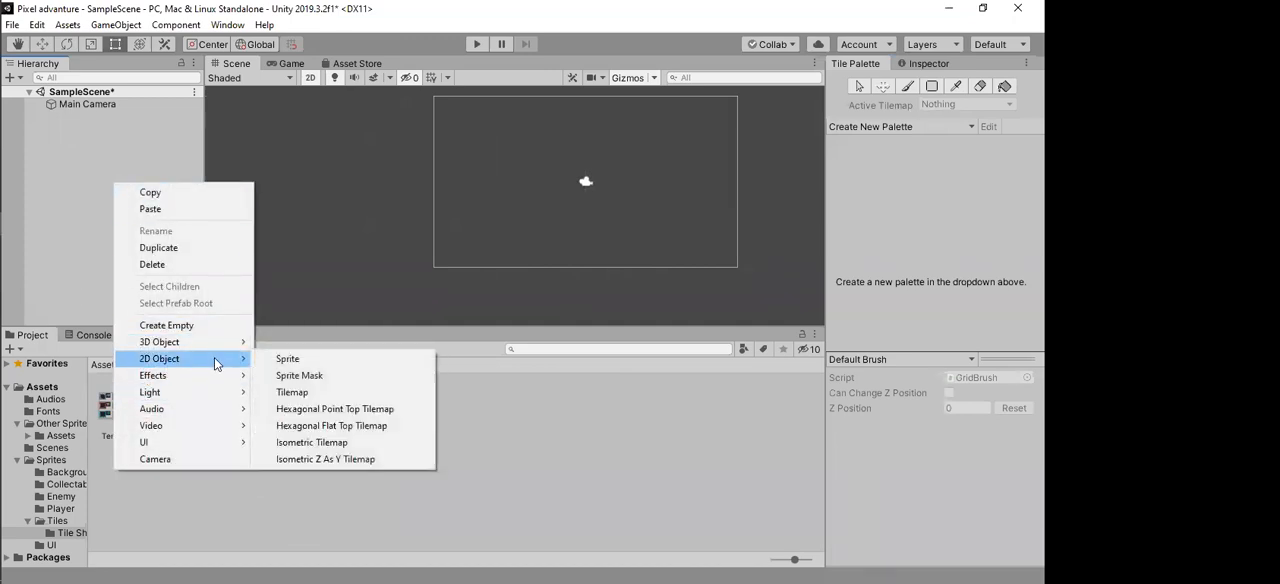
{"action": "left_click", "coordinate": [363, 394]}
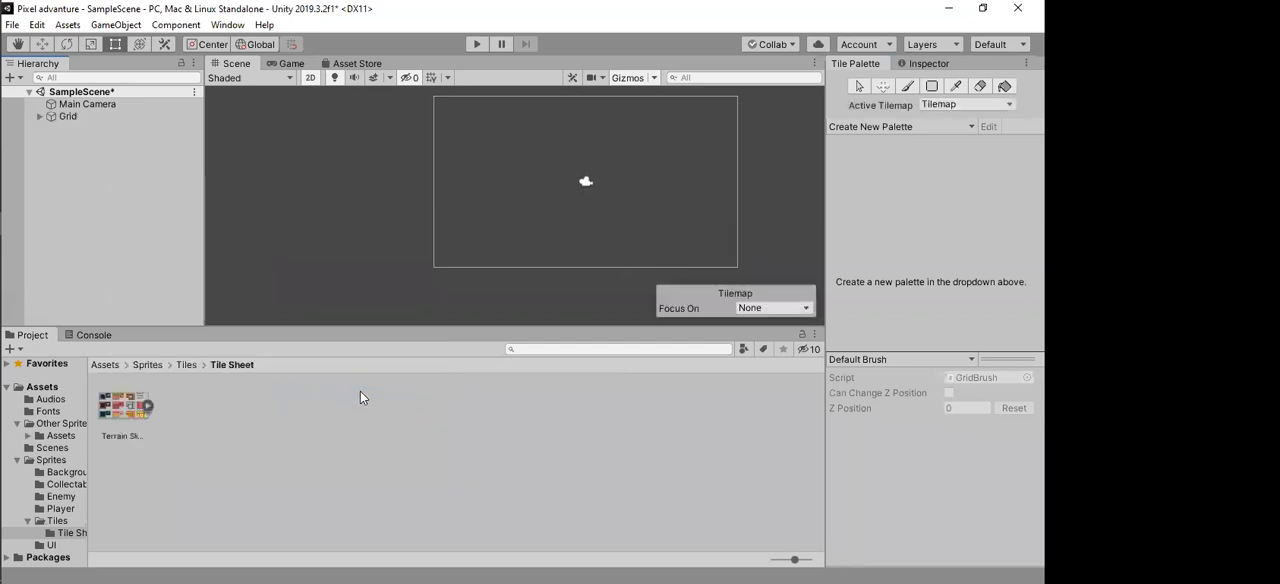
Step: Expand the new Grid, rename its child Tilemap to World, and clear the selection
{"action": "left_click", "coordinate": [82, 117]}
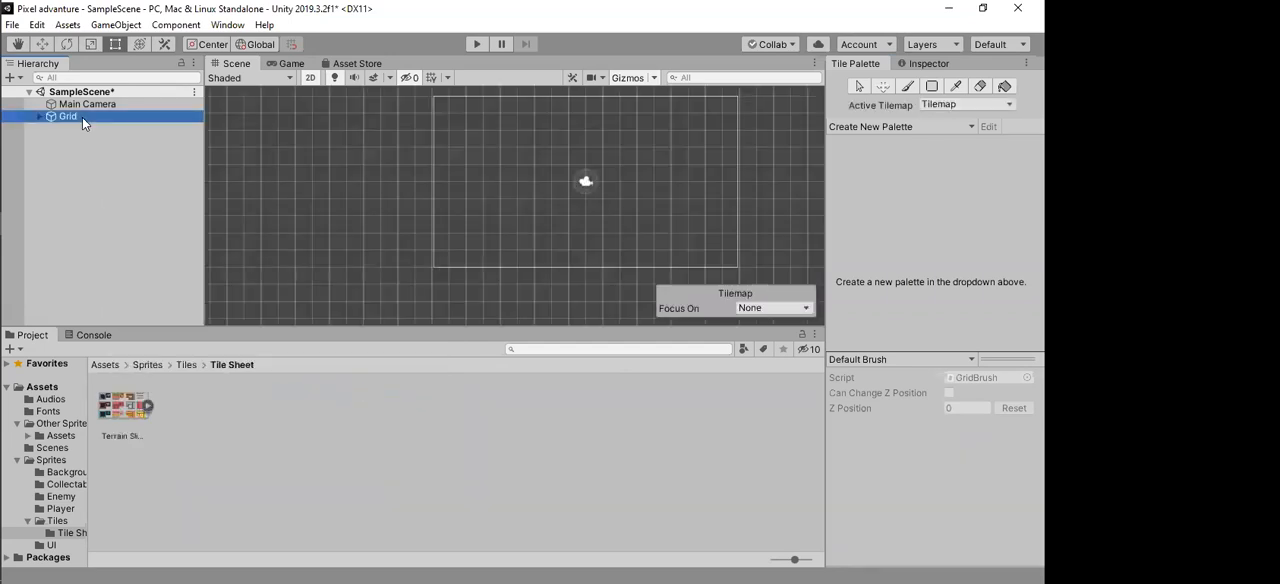
{"action": "left_click", "coordinate": [35, 114]}
{"action": "left_click", "coordinate": [97, 126]}
{"action": "left_click", "coordinate": [86, 129]}
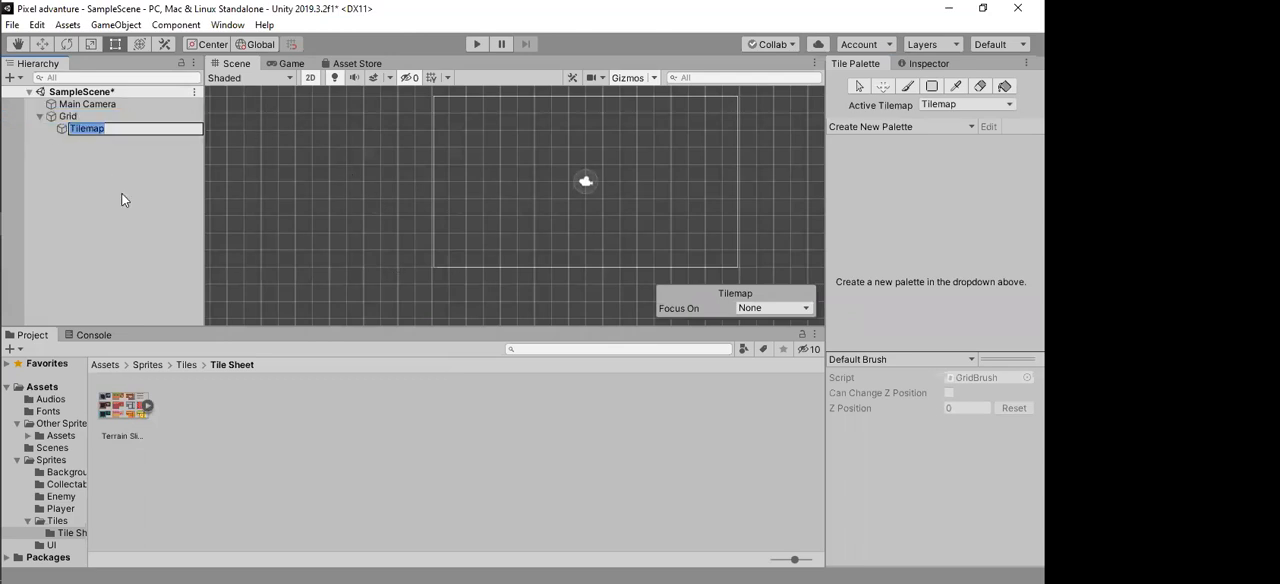
{"action": "type", "text": "World"}
{"action": "key", "text": "Return"}
{"action": "left_click", "coordinate": [58, 192]}
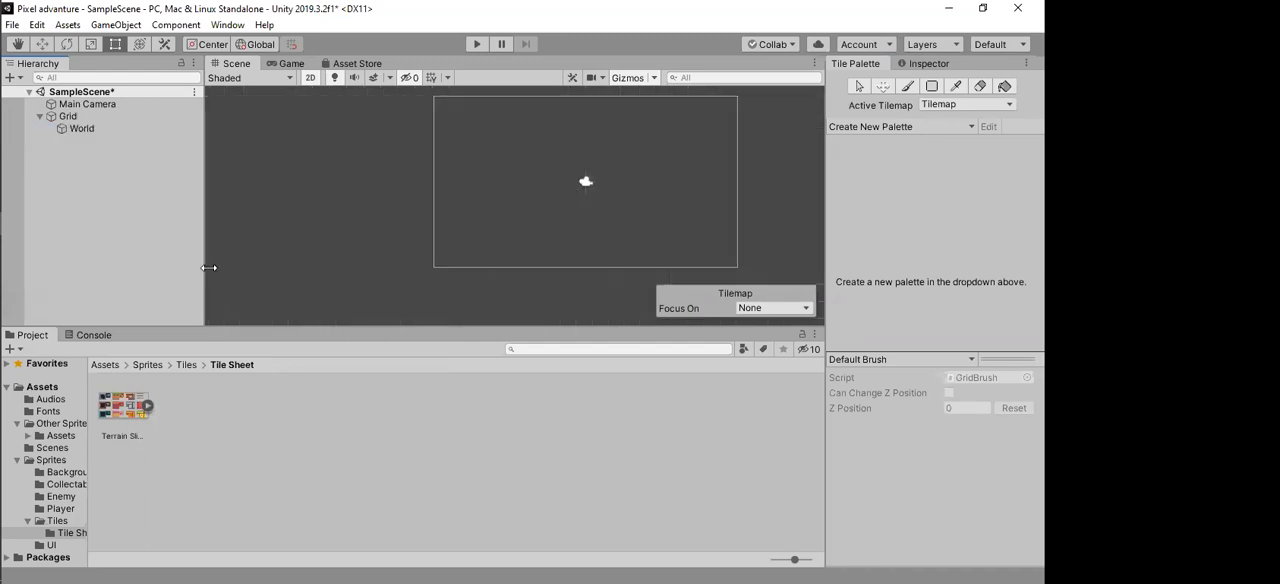
Step: Select Grid to show its cells in the scene and bring up the Tile Palette again
{"action": "left_click", "coordinate": [75, 117]}
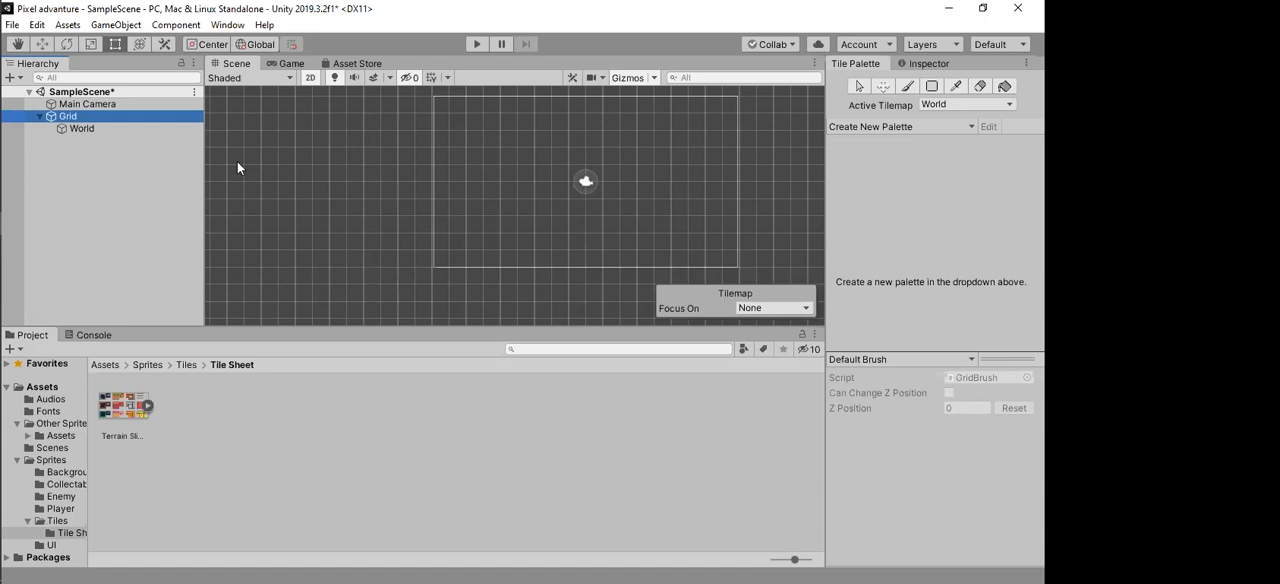
{"action": "key", "text": "alt+w"}
{"action": "mouse_move", "coordinate": [249, 292]}
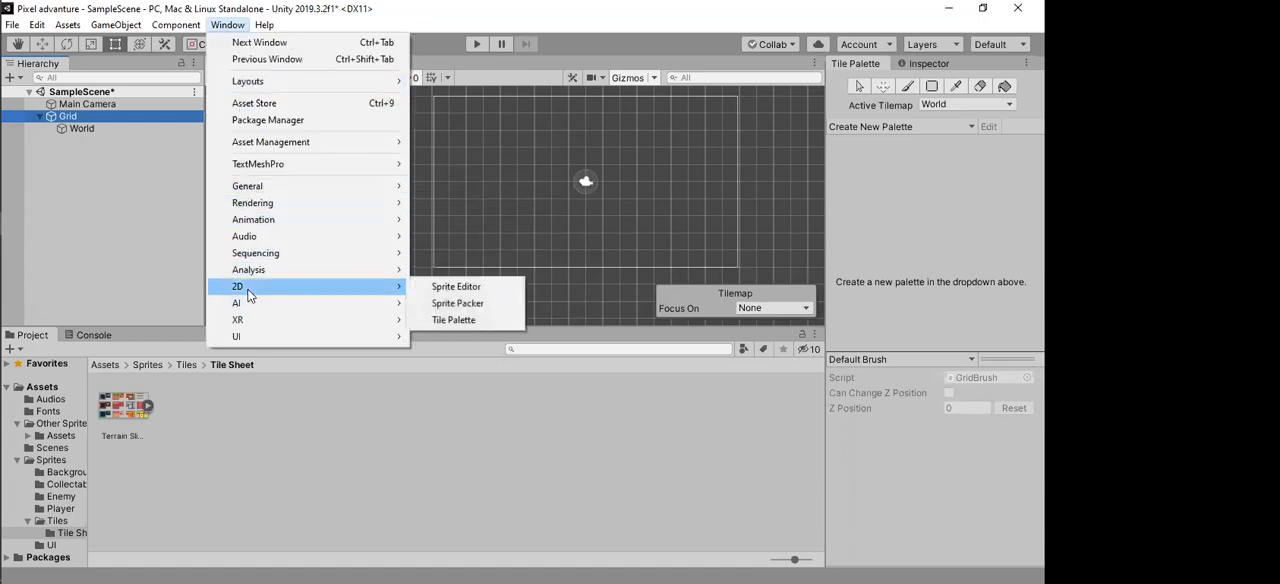
{"action": "left_click", "coordinate": [480, 321]}
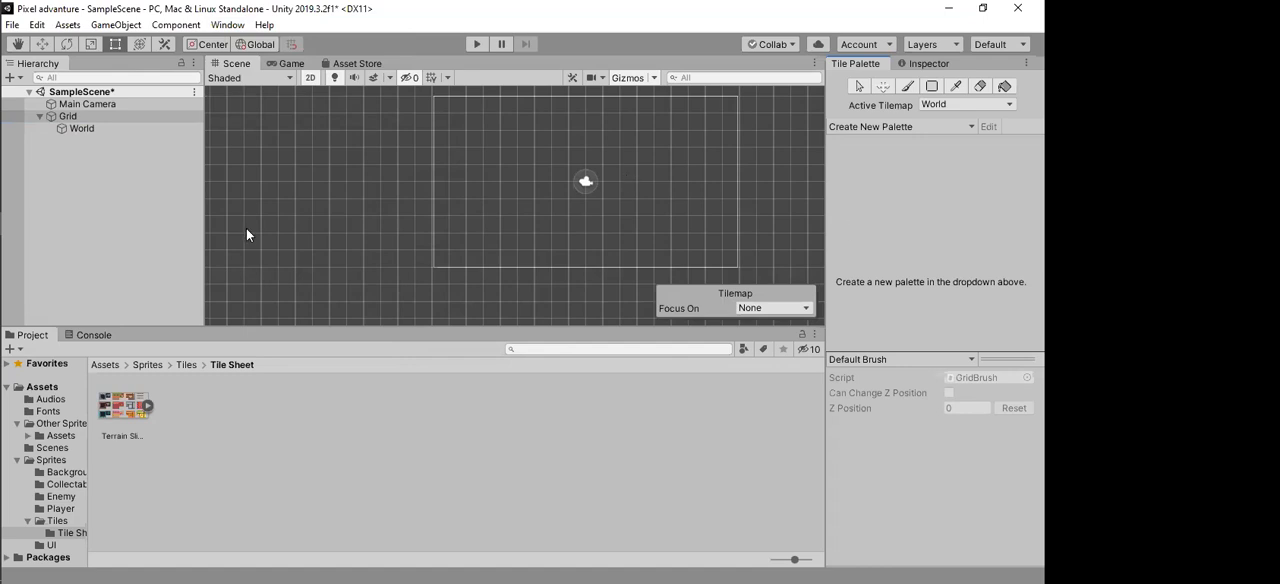
Step: Create a tile palette named New Palette with a Rectangle grid and Automatic cell size, saved in the Sprites/Tiles folder, and check the palette list
{"action": "mouse_move", "coordinate": [3, 548]}
{"action": "left_click", "coordinate": [903, 127]}
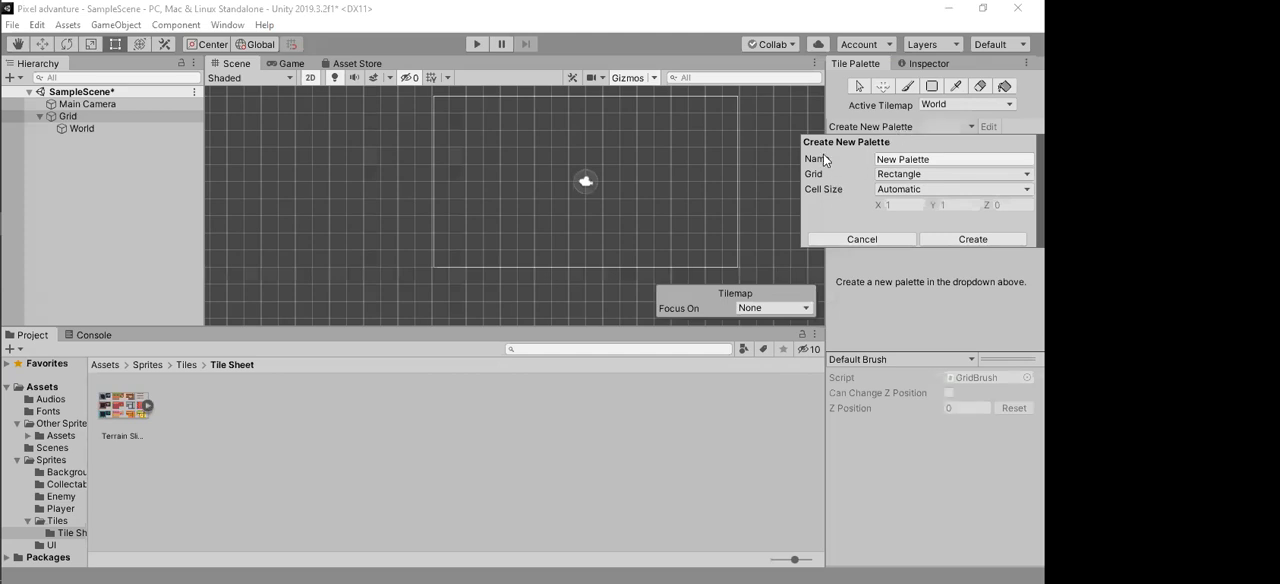
{"action": "left_click", "coordinate": [899, 160]}
{"action": "left_click", "coordinate": [958, 240]}
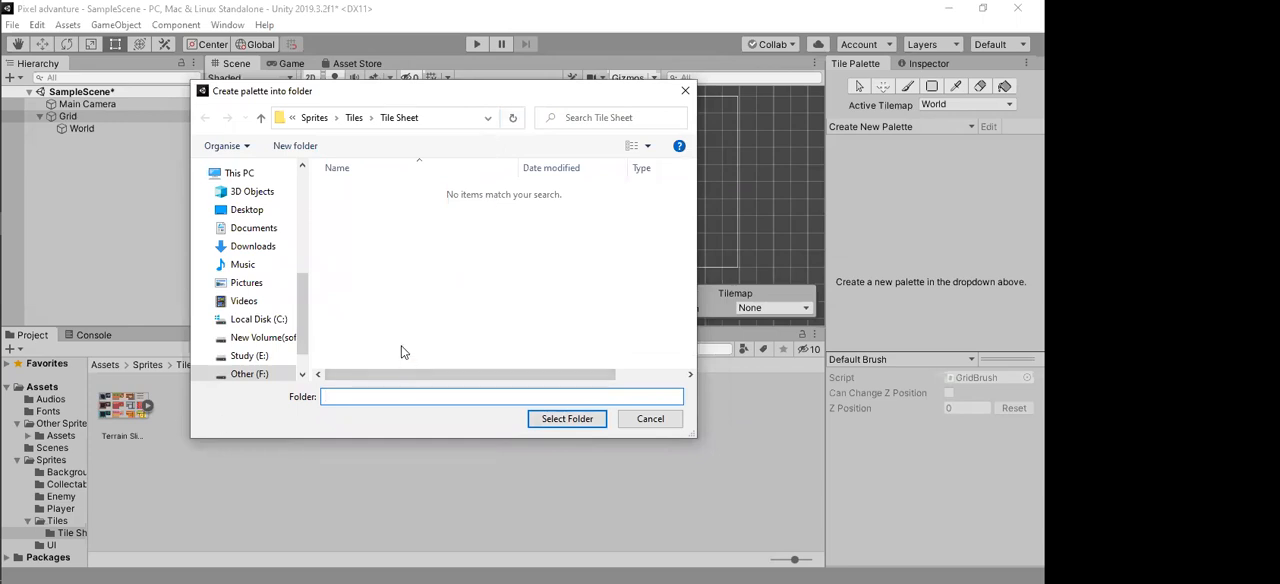
{"action": "left_click_drag", "start_coordinate": [480, 100], "coordinate": [558, 62]}
{"action": "left_click", "coordinate": [477, 97]}
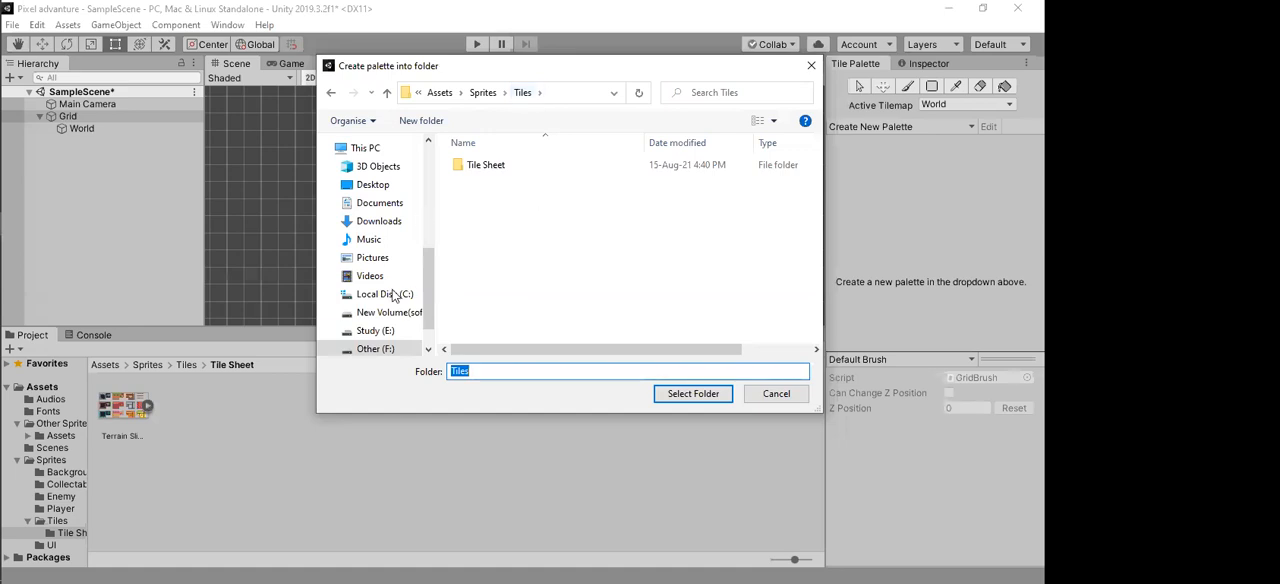
{"action": "left_click", "coordinate": [690, 395]}
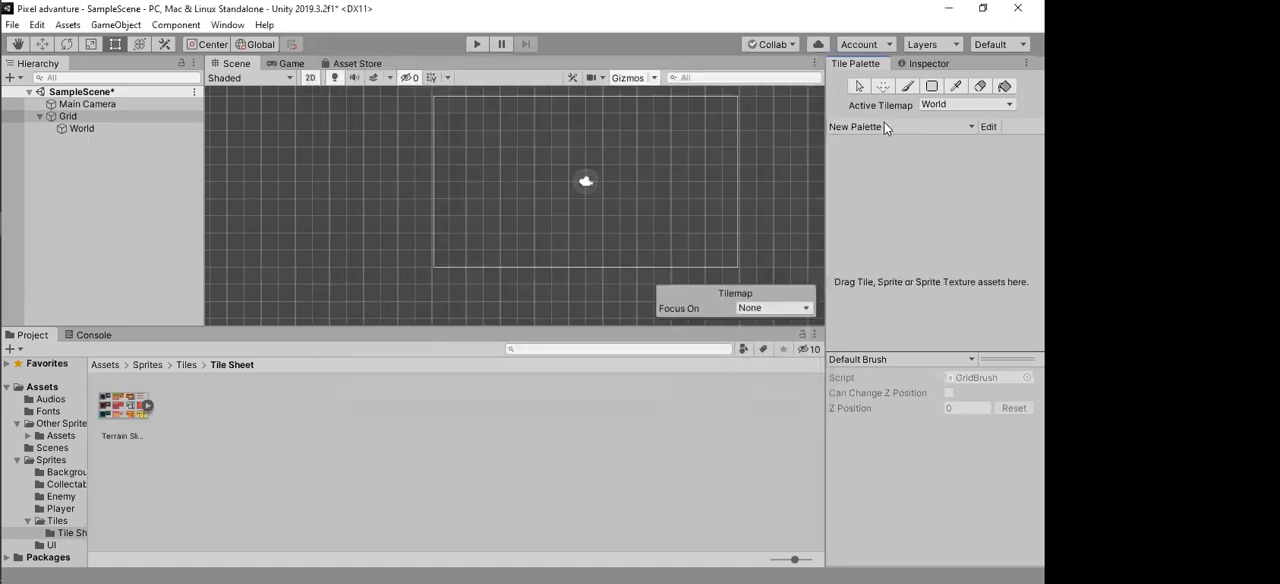
{"action": "left_click", "coordinate": [855, 126]}
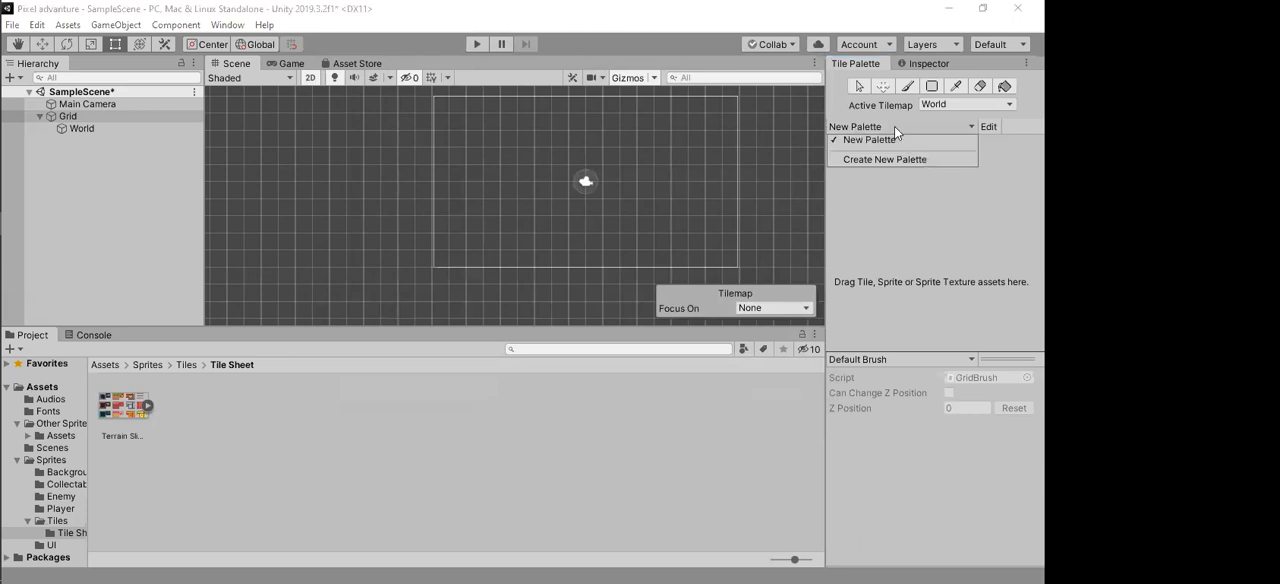
{"action": "left_click", "coordinate": [891, 184]}
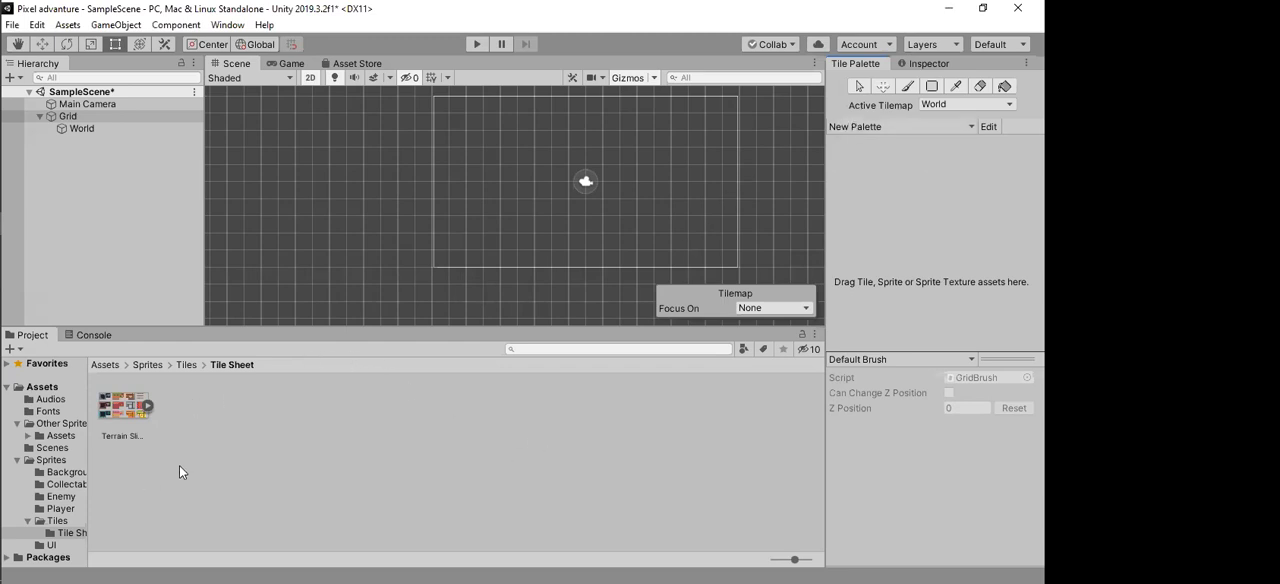
Step: Look up the New Palette prefab in the Sprites/Tiles folder and return to the Tile Sheet folder
{"action": "left_click", "coordinate": [148, 364]}
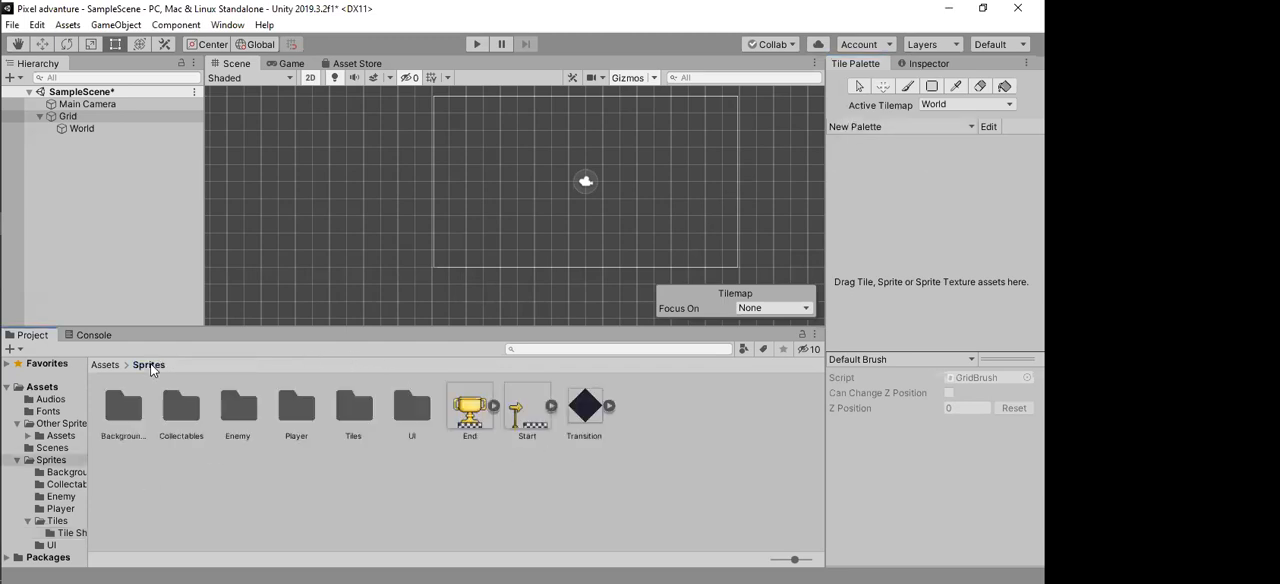
{"action": "double_click", "coordinate": [353, 406]}
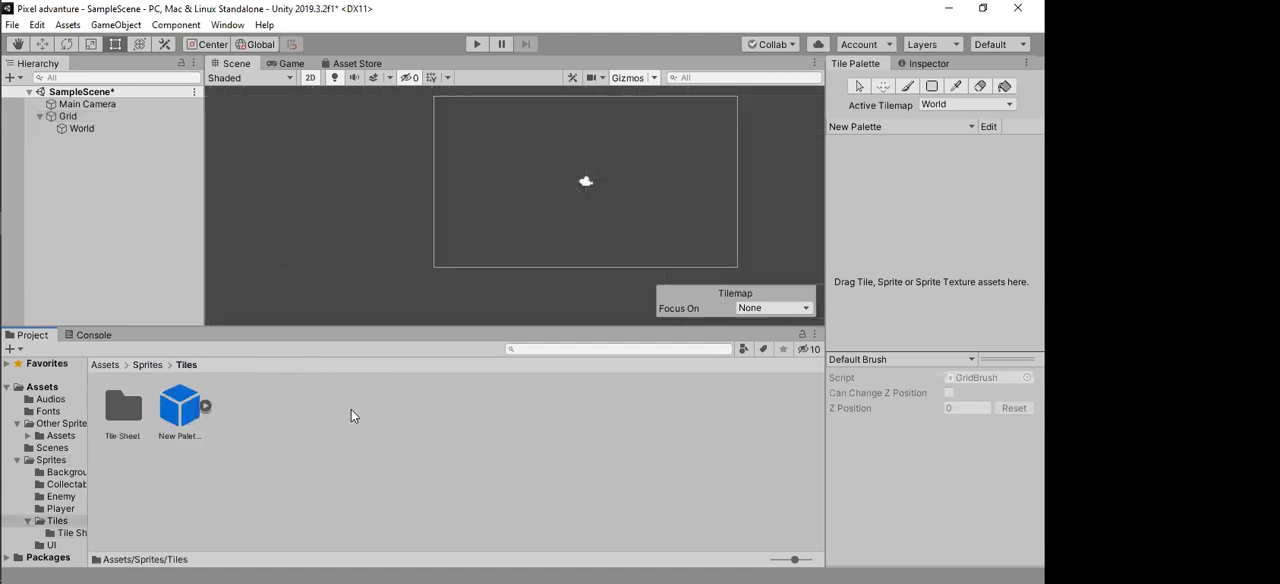
{"action": "left_click", "coordinate": [180, 412]}
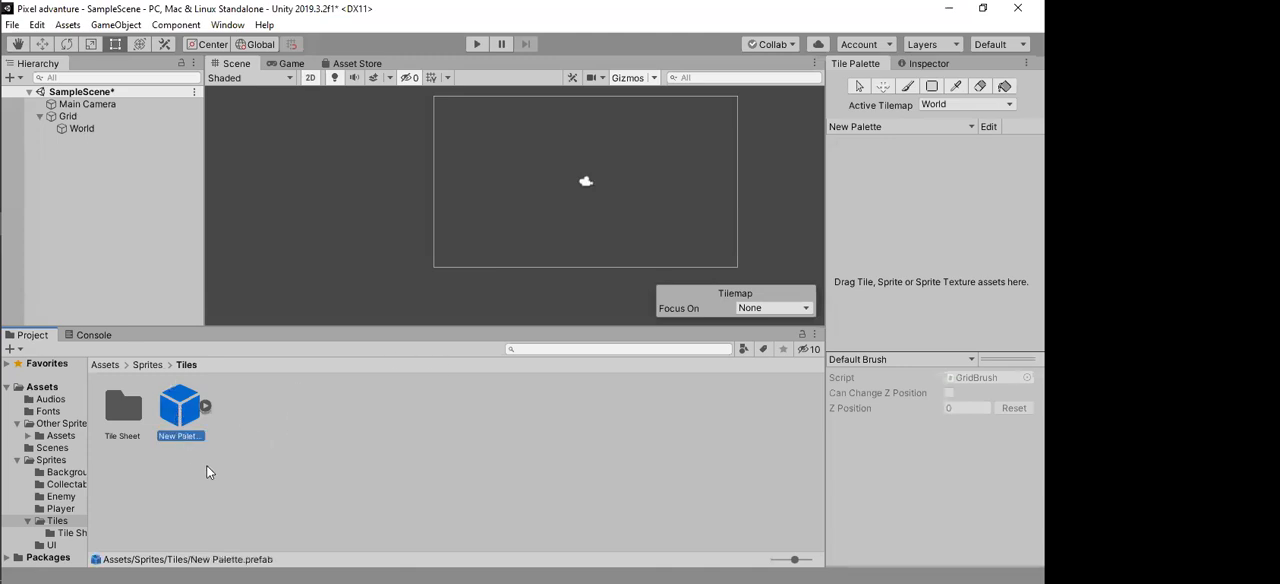
{"action": "double_click", "coordinate": [123, 409]}
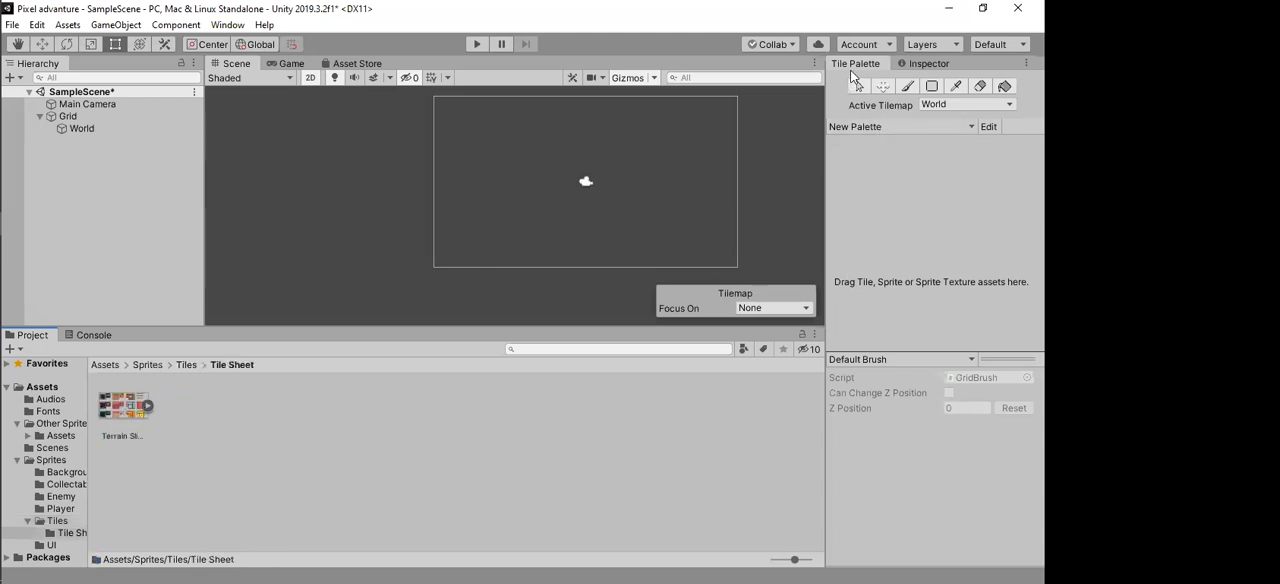
Step: Make New Palette the active palette and add the sliced Terrain sheet to it, bringing up the destination folder choice for the generated tiles
{"action": "left_click", "coordinate": [872, 127]}
{"action": "left_click", "coordinate": [910, 142]}
{"action": "left_click_drag", "start_coordinate": [122, 410], "coordinate": [907, 208]}
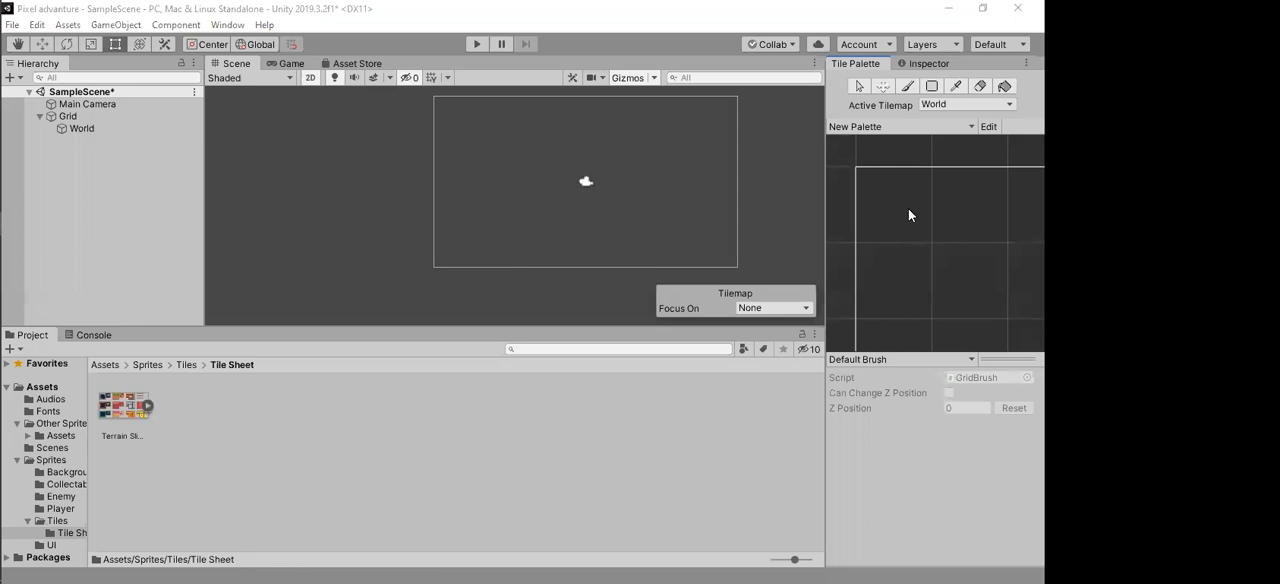
{"action": "left_click_drag", "start_coordinate": [560, 50], "coordinate": [573, 132]}
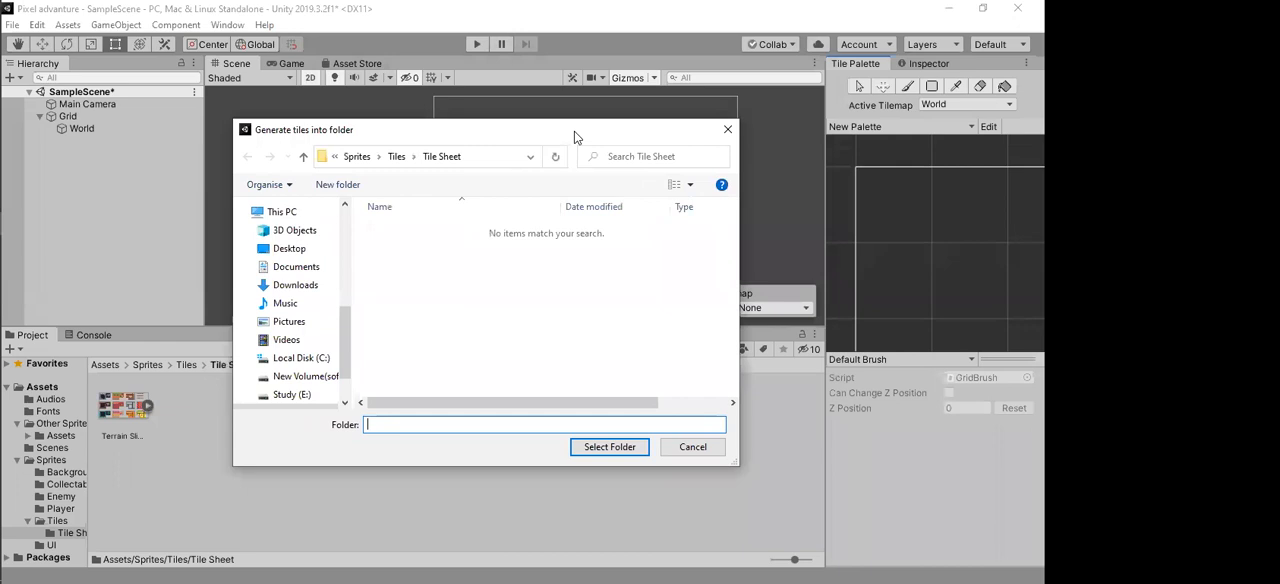
Step: Create a folder named Tiles inside Sprites/Tiles and confirm the destination to generate the terrain tile assets
{"action": "left_click", "coordinate": [397, 157]}
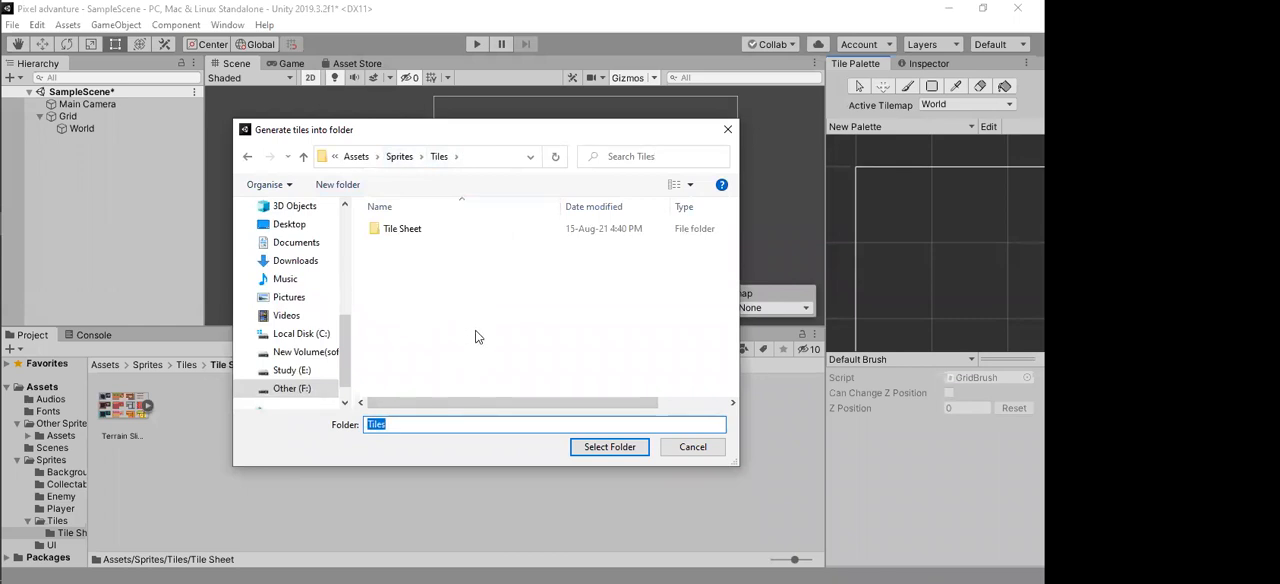
{"action": "left_click", "coordinate": [463, 296]}
{"action": "right_click", "coordinate": [459, 288]}
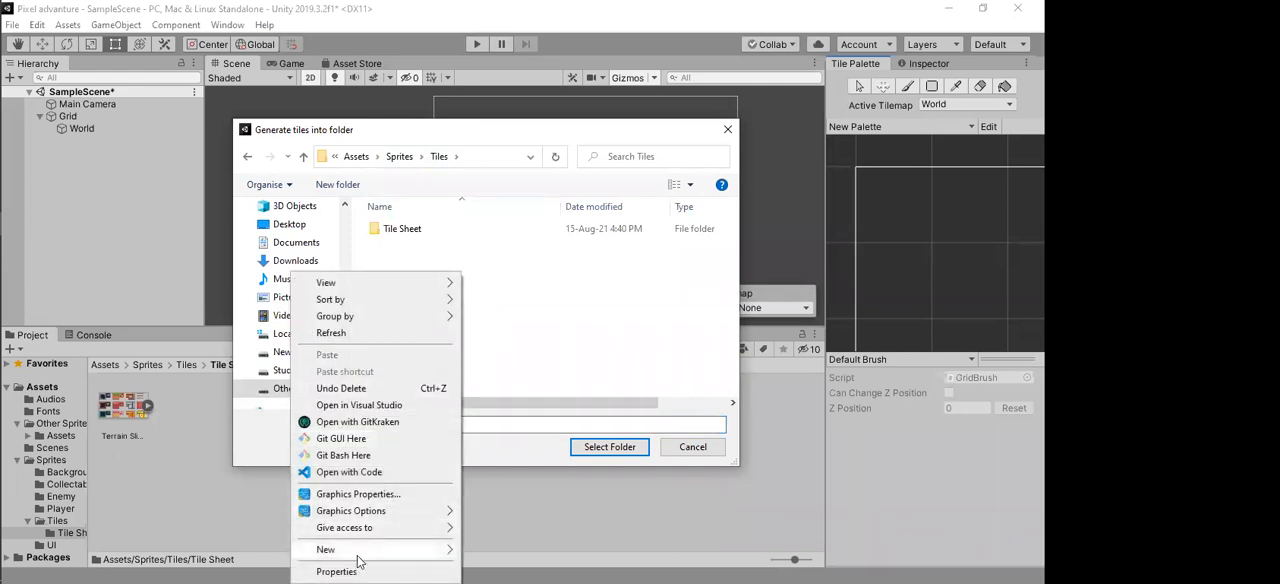
{"action": "mouse_move", "coordinate": [358, 552]}
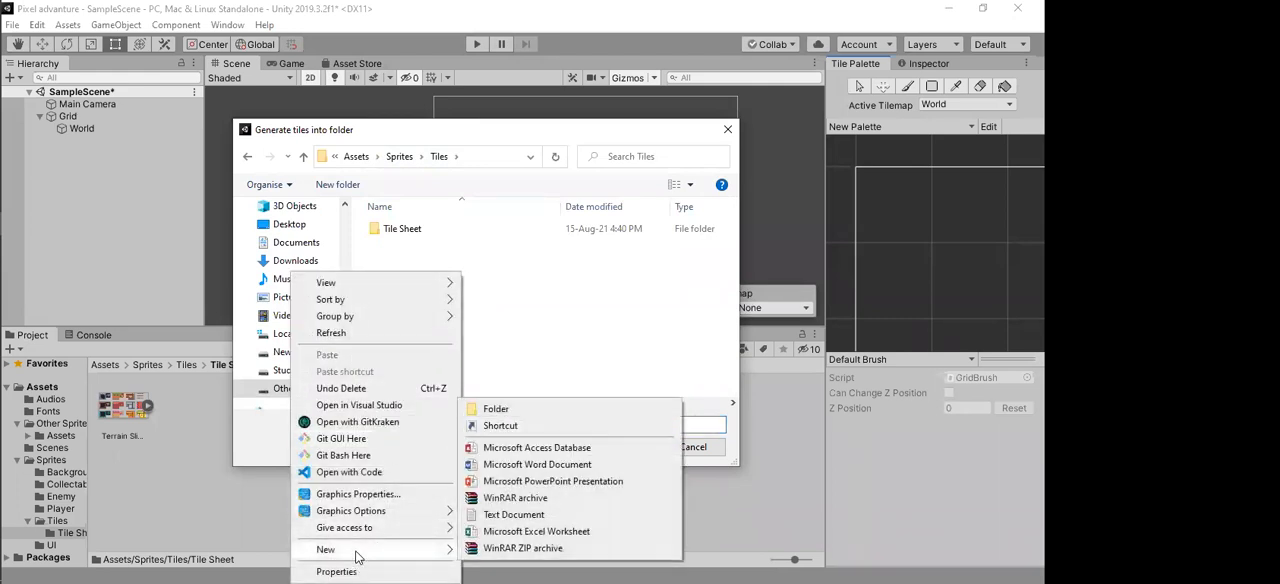
{"action": "left_click", "coordinate": [540, 412]}
{"action": "type", "text": "YT"}
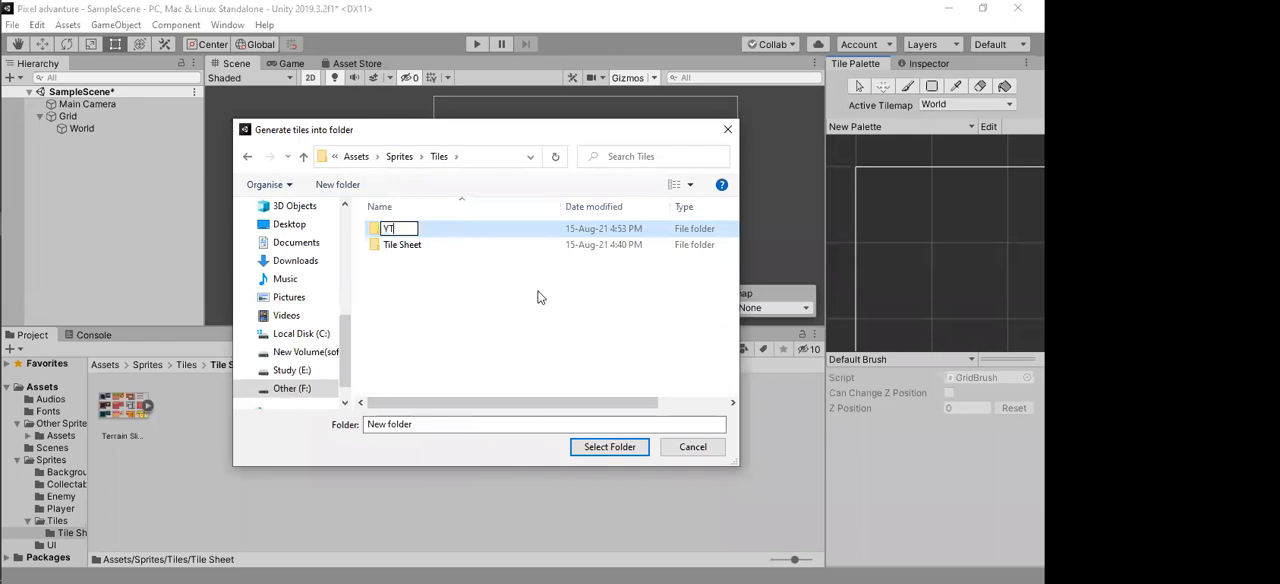
{"action": "type", "text": "iles"}
{"action": "key", "text": "Left"}
{"action": "key", "text": "Left"}
{"action": "key", "text": "Left"}
{"action": "key", "text": "Left"}
{"action": "key", "text": "Left"}
{"action": "key", "text": "BackSpace"}
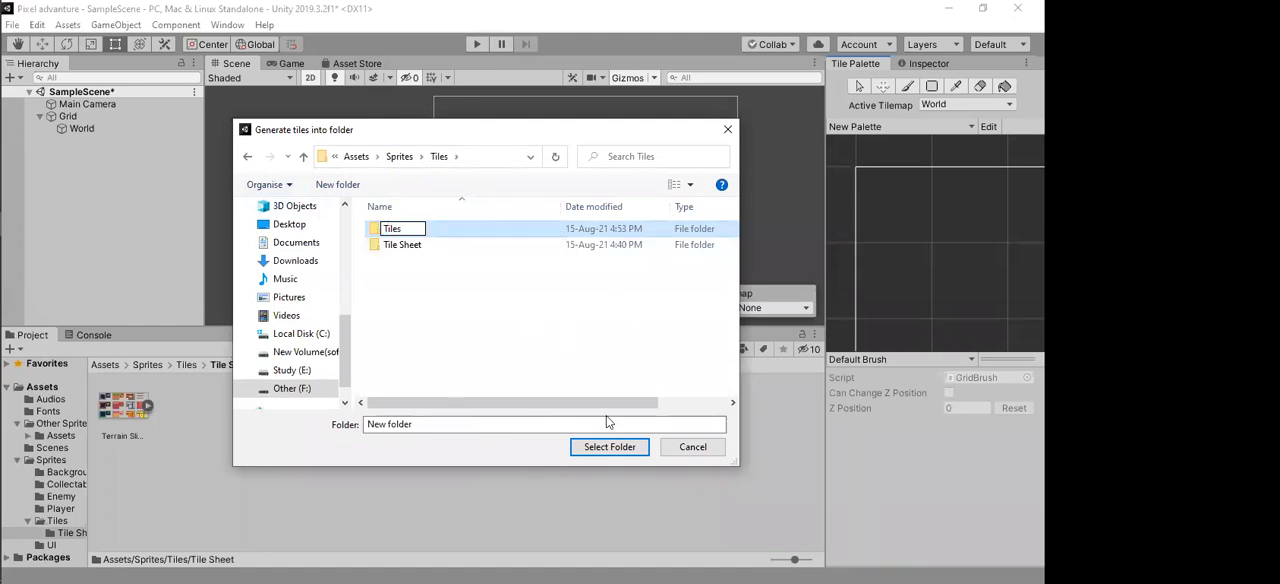
{"action": "left_click", "coordinate": [609, 447]}
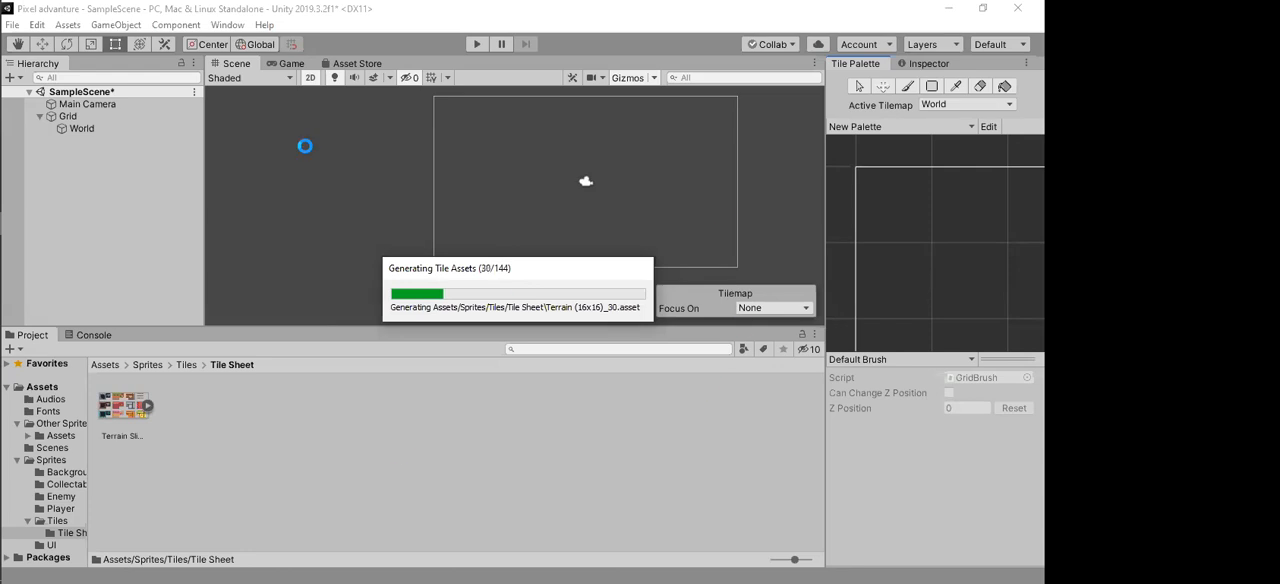
{"action": "mouse_move", "coordinate": [2, 498]}
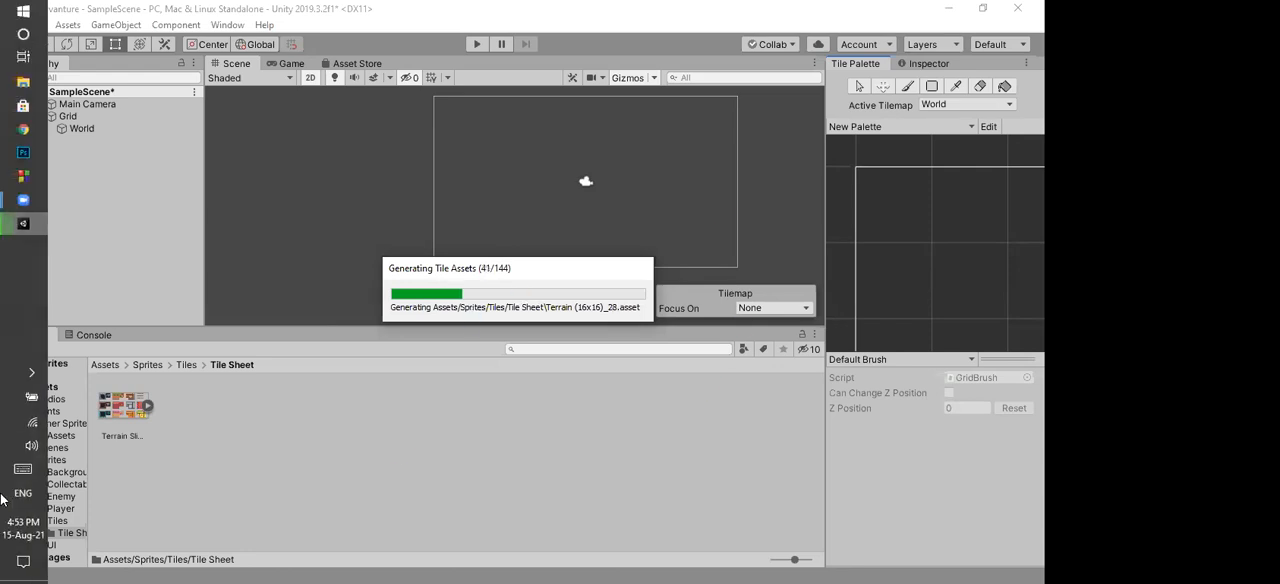
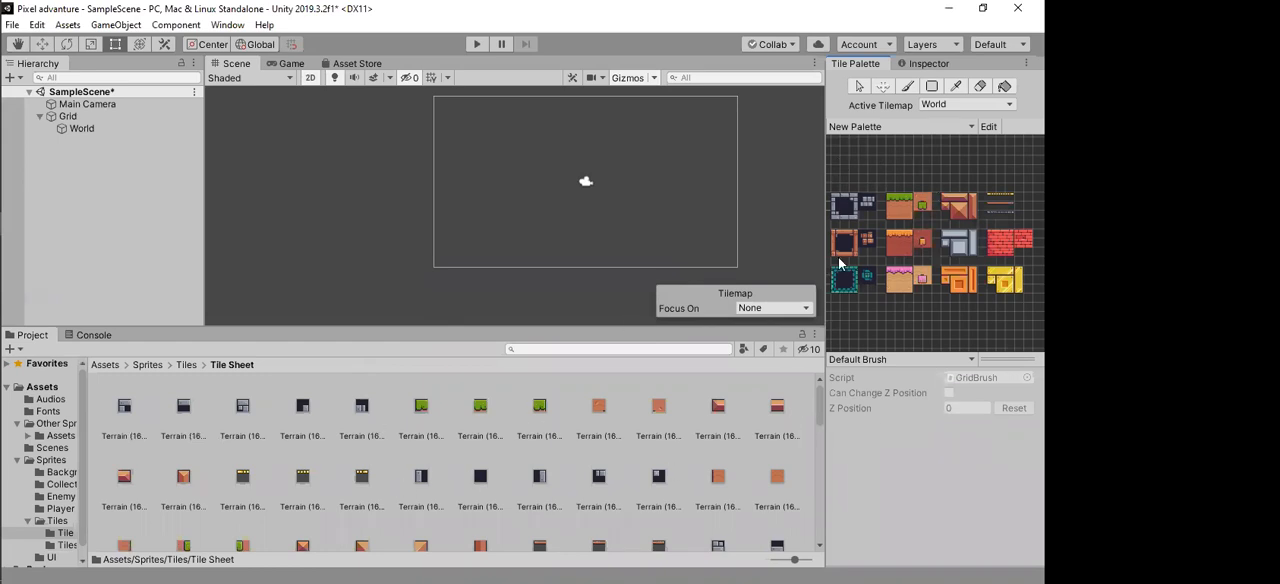
Step: Go up to the Sprites/Tiles folder and widen the Tile Palette panel
{"action": "left_click", "coordinate": [187, 364]}
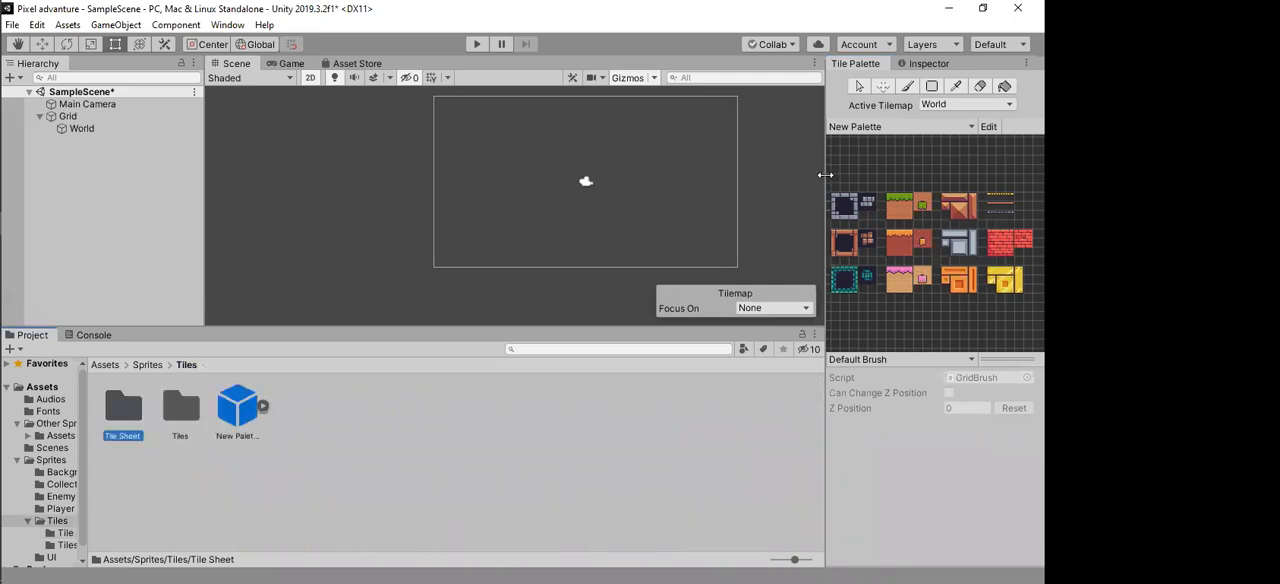
{"action": "left_click_drag", "start_coordinate": [825, 184], "coordinate": [757, 180]}
{"action": "scroll", "coordinate": [773, 208], "scroll_direction": "up", "scroll_amount": 2}
{"action": "scroll", "coordinate": [773, 204], "scroll_direction": "up", "scroll_amount": 2}
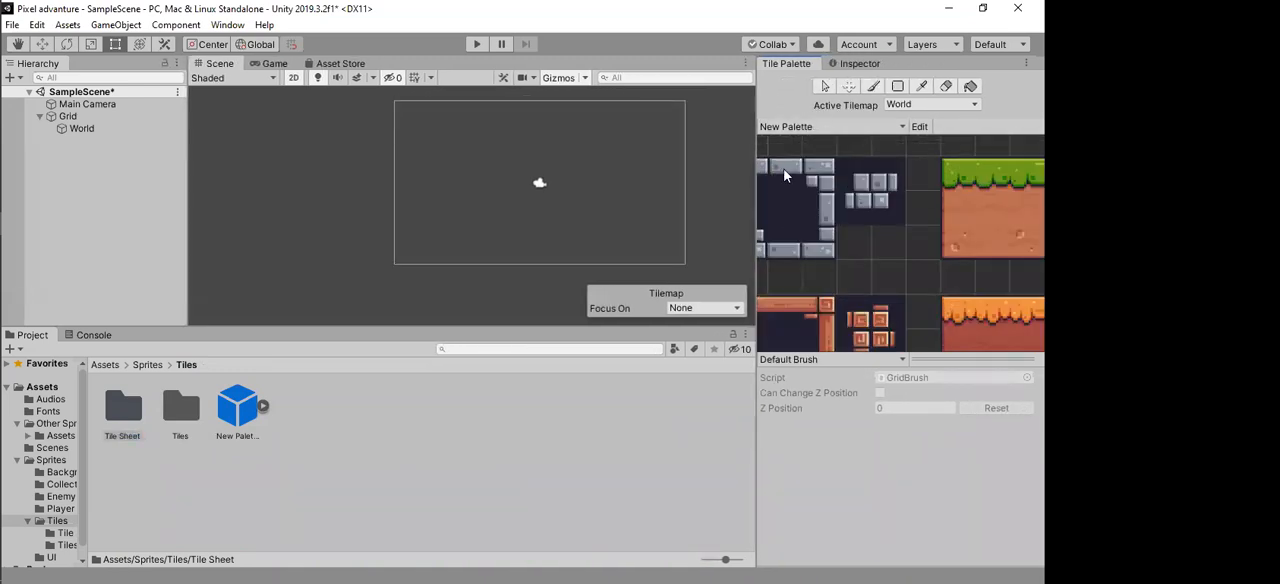
Step: Choose the middle top-edge tile of the grey stone block in New Palette as the paint brush tile
{"action": "left_click", "coordinate": [785, 173]}
{"action": "left_click", "coordinate": [822, 175]}
{"action": "left_click", "coordinate": [785, 204]}
{"action": "scroll", "coordinate": [838, 262], "scroll_direction": "down", "scroll_amount": 4}
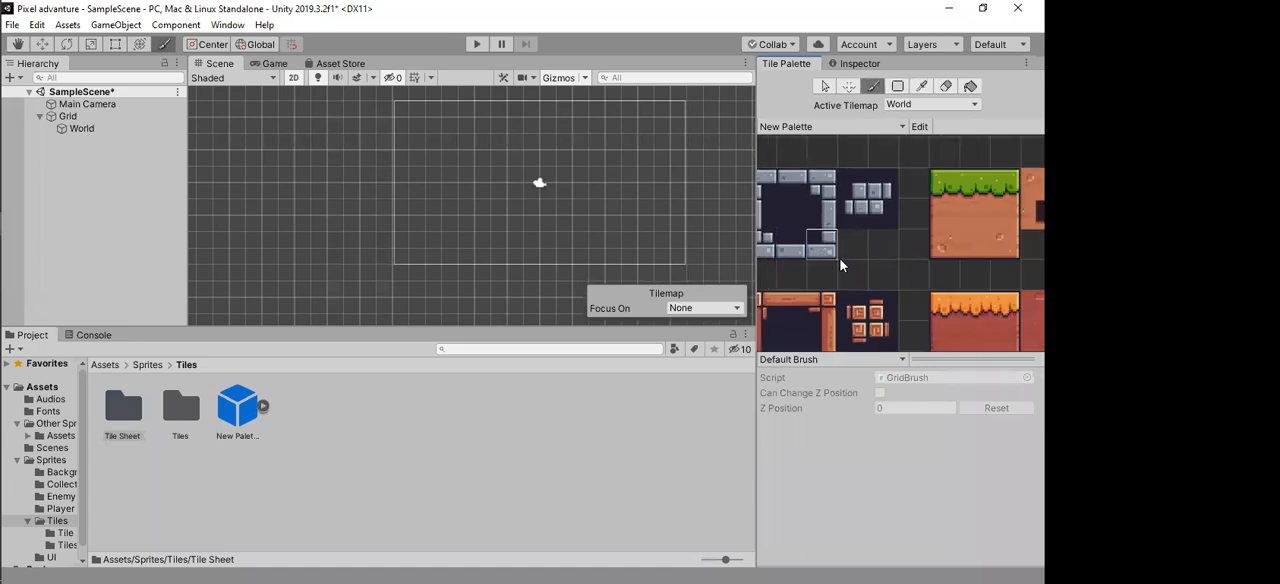
{"action": "scroll", "coordinate": [873, 269], "scroll_direction": "down", "scroll_amount": 4}
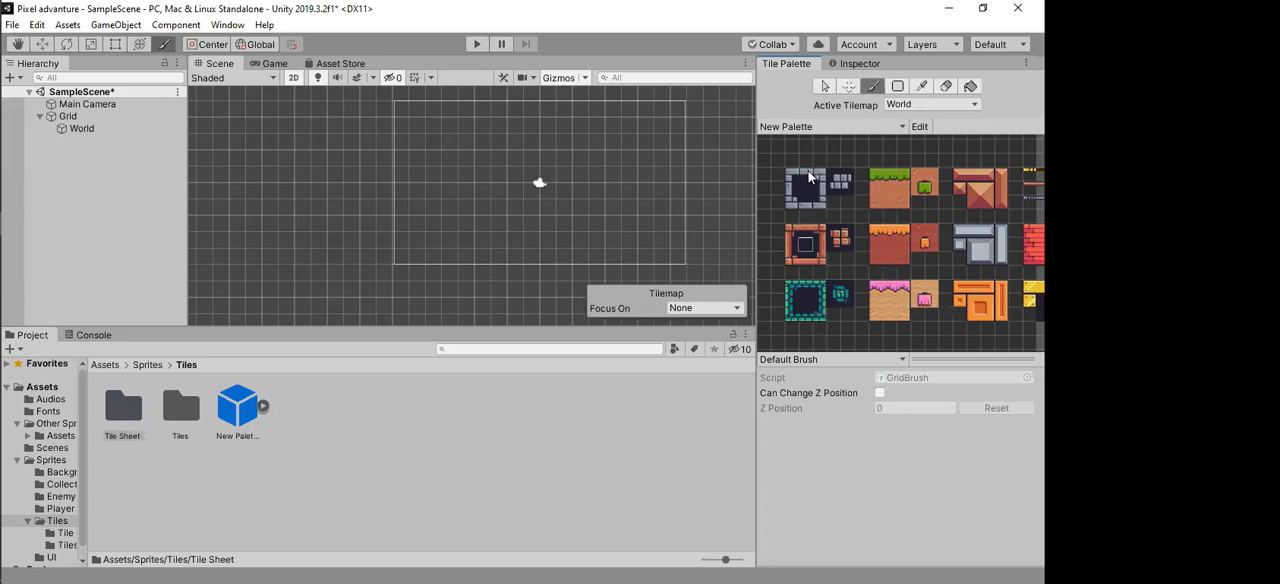
{"action": "scroll", "coordinate": [805, 175], "scroll_direction": "up", "scroll_amount": 4}
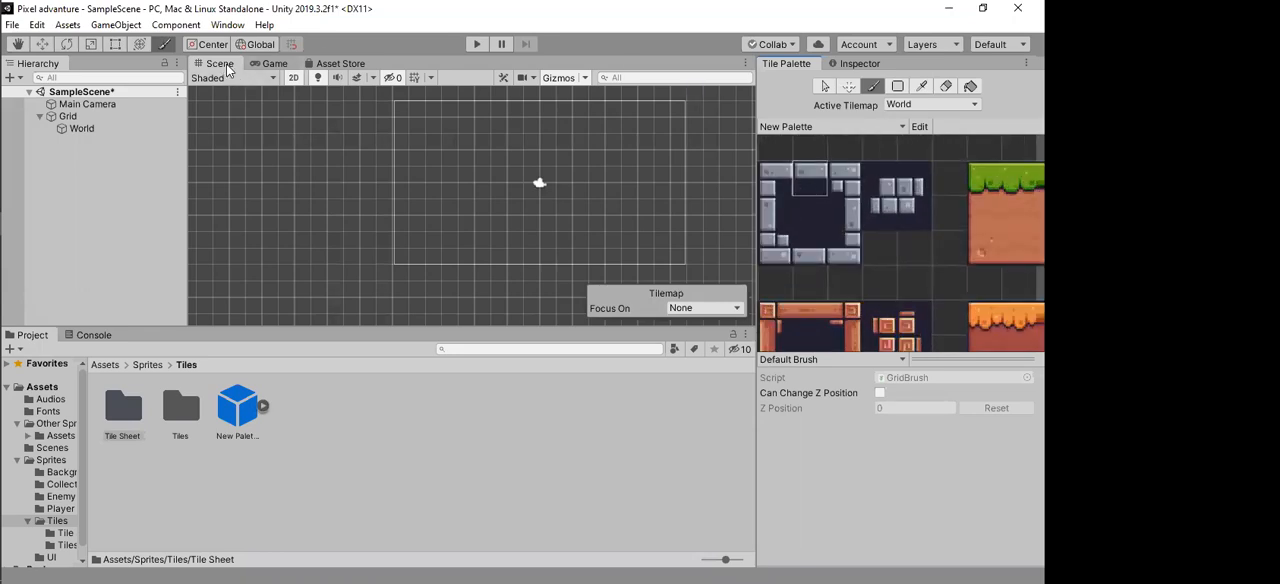
Step: Paint single grey stone tiles and freehand trails of them on the World tilemap, inside and around the camera frame
{"action": "left_click", "coordinate": [253, 141]}
{"action": "scroll", "coordinate": [669, 212], "scroll_direction": "down", "scroll_amount": 1}
{"action": "mouse_move", "coordinate": [631, 242]}
{"action": "middle_mouse_down"}
{"action": "mouse_move", "coordinate": [592, 236]}
{"action": "mouse_move", "coordinate": [557, 262]}
{"action": "middle_mouse_up"}
{"action": "scroll", "coordinate": [529, 242], "scroll_direction": "up", "scroll_amount": 3}
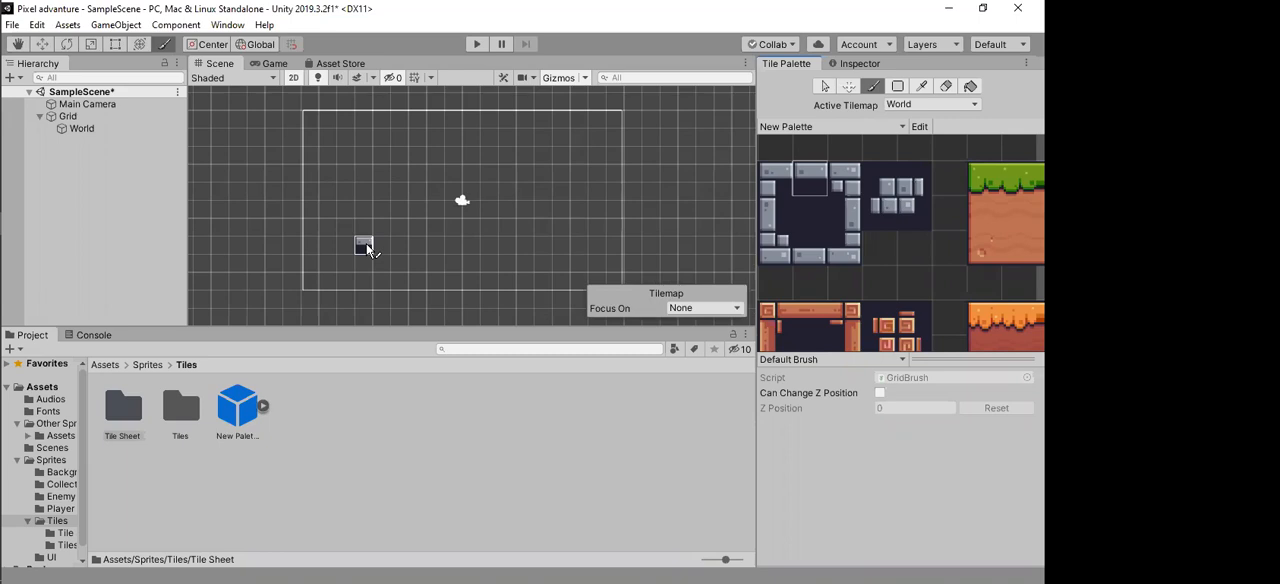
{"action": "left_click", "coordinate": [366, 244]}
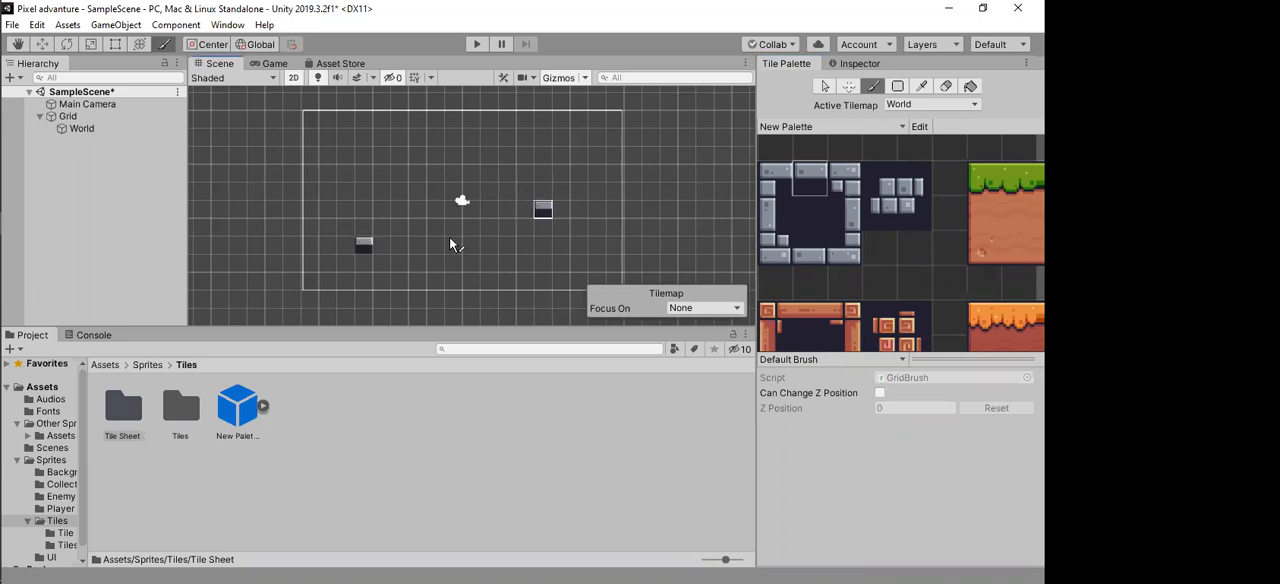
{"action": "left_click", "coordinate": [437, 174]}
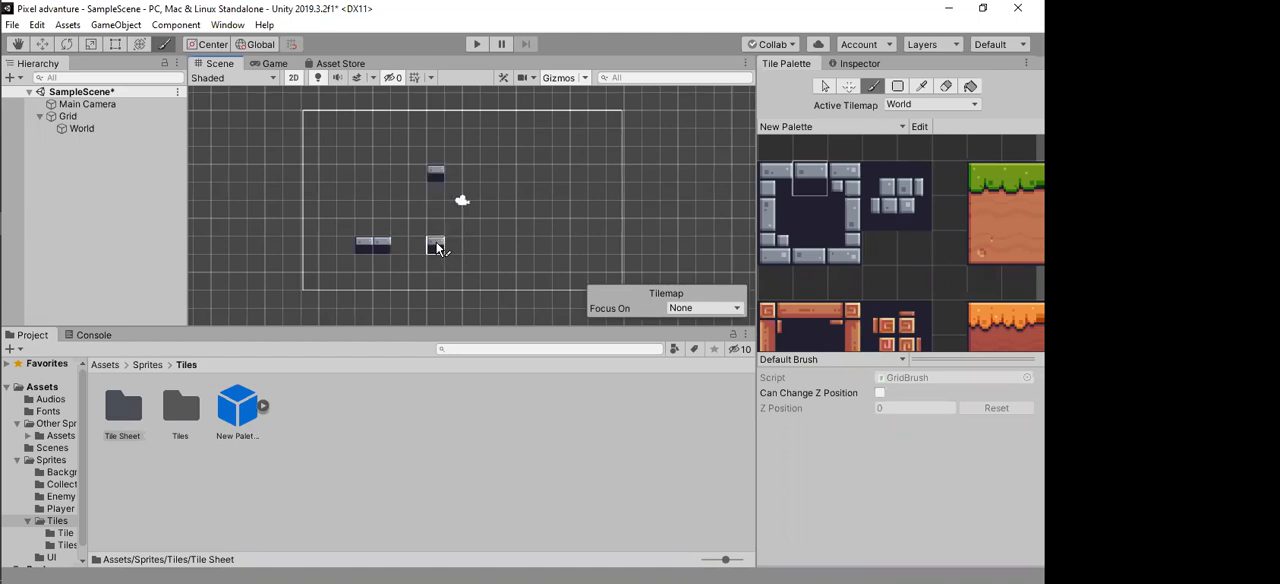
{"action": "mouse_move", "coordinate": [437, 247]}
{"action": "left_mouse_down"}
{"action": "mouse_move", "coordinate": [560, 246]}
{"action": "mouse_move", "coordinate": [561, 175]}
{"action": "left_mouse_up"}
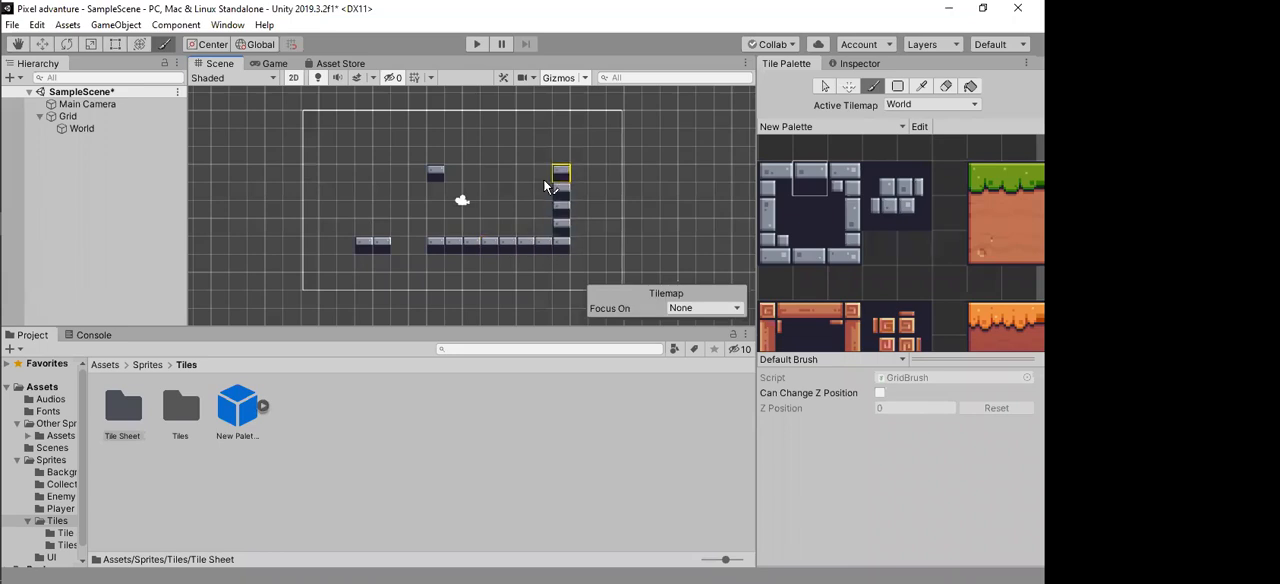
{"action": "mouse_move", "coordinate": [577, 124]}
{"action": "left_mouse_down"}
{"action": "mouse_move", "coordinate": [604, 269]}
{"action": "mouse_move", "coordinate": [450, 302]}
{"action": "mouse_move", "coordinate": [334, 278]}
{"action": "left_mouse_up"}
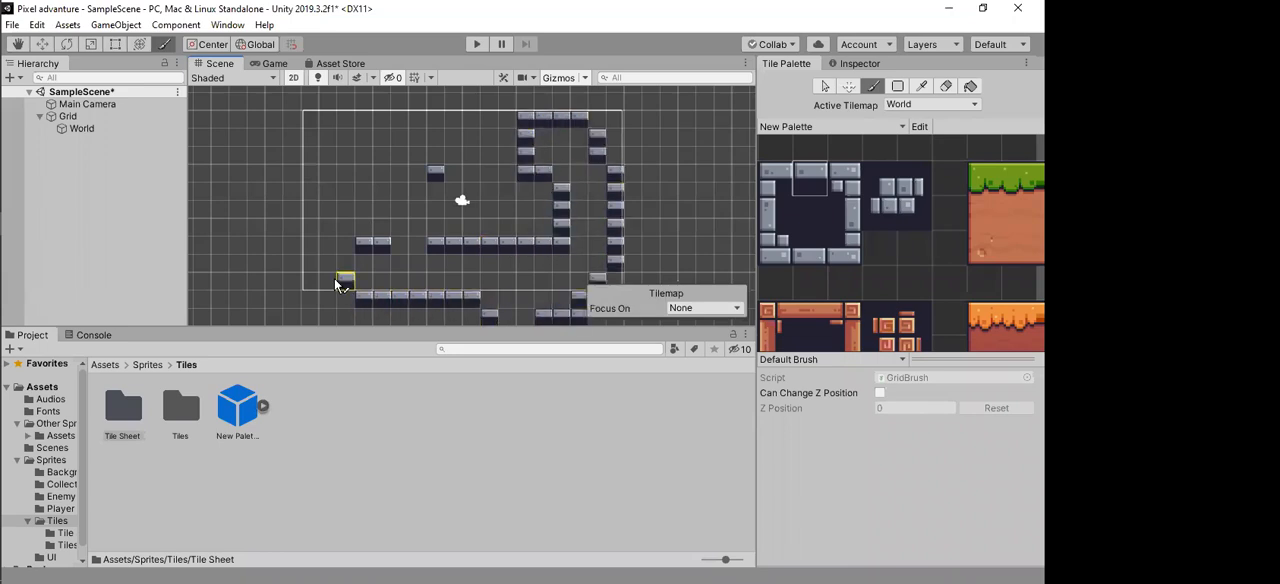
{"action": "left_click_drag", "start_coordinate": [314, 161], "coordinate": [384, 124]}
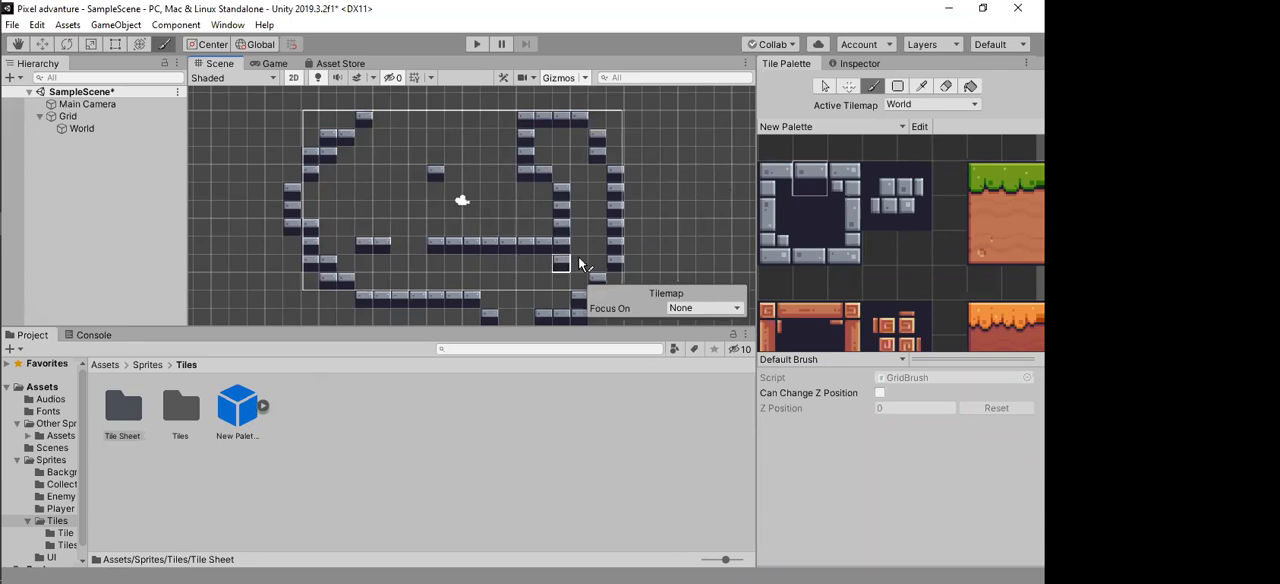
Step: Check the painted tiles in the Game view, select the Grid object and return to the Scene view
{"action": "left_click", "coordinate": [262, 64]}
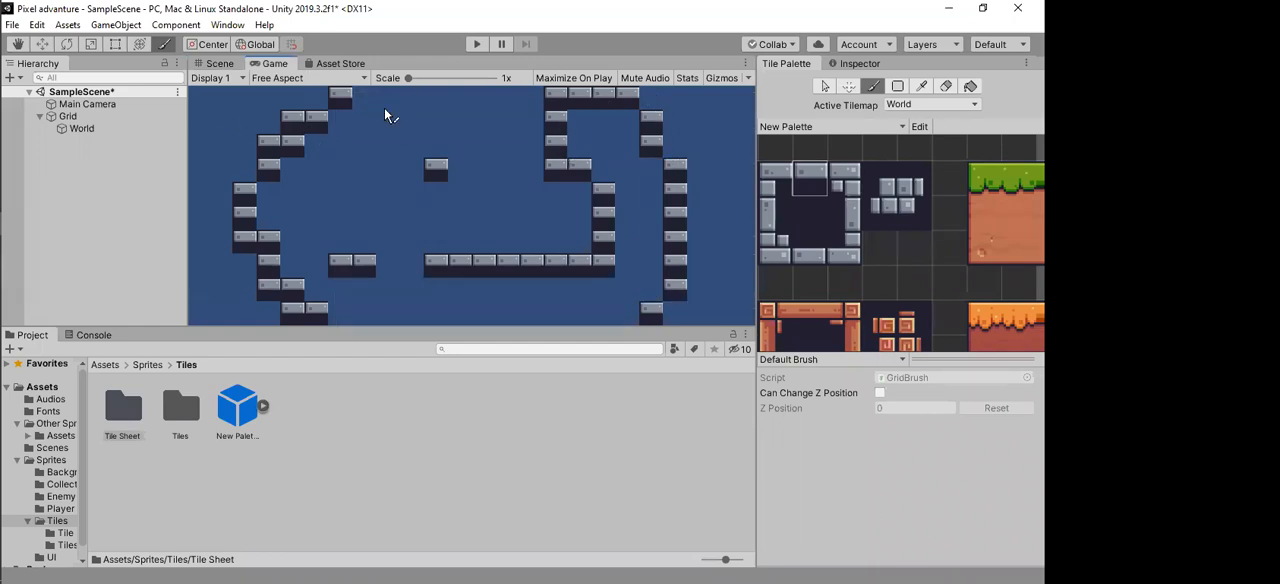
{"action": "mouse_move", "coordinate": [3, 217]}
{"action": "left_click", "coordinate": [85, 117]}
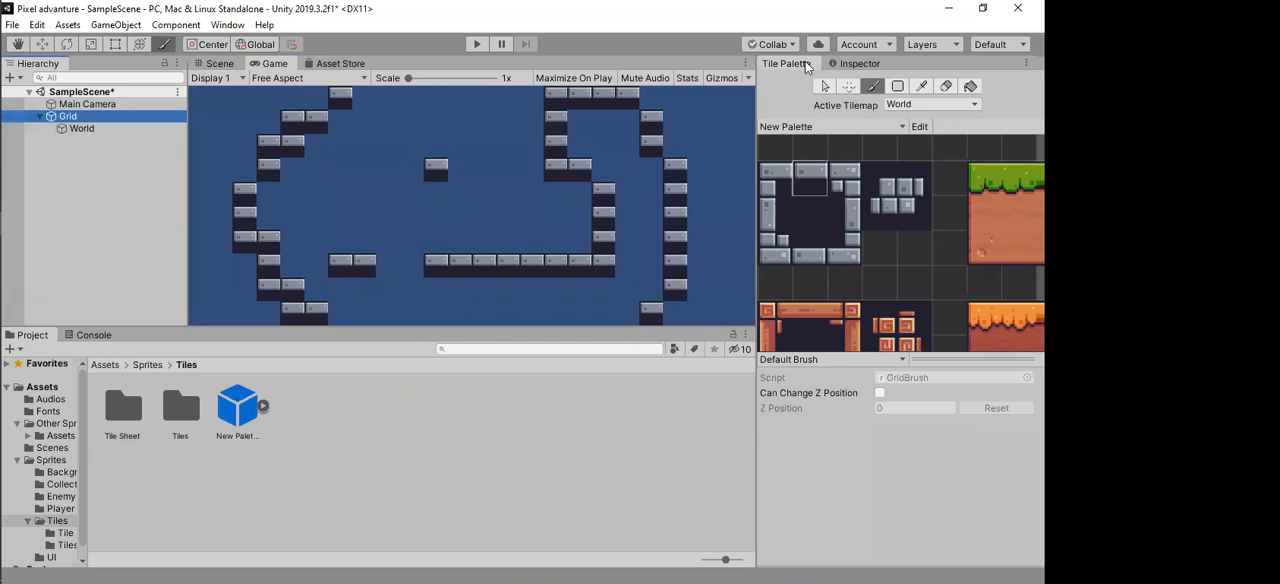
{"action": "left_click", "coordinate": [222, 64]}
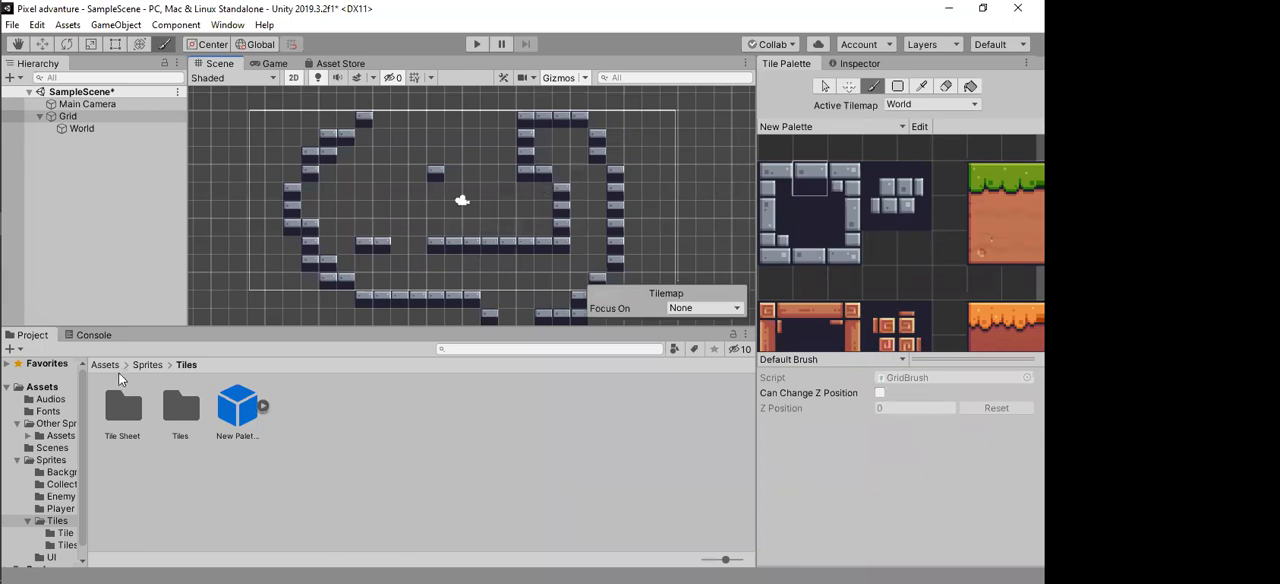
Step: Paint a horizontal floor row about 17 stone top-edge tiles long in an empty area below the camera frame using the filled box tool
{"action": "mouse_move", "coordinate": [1, 287]}
{"action": "left_click", "coordinate": [487, 232]}
{"action": "scroll", "coordinate": [363, 127], "scroll_direction": "up", "scroll_amount": 1}
{"action": "scroll", "coordinate": [365, 130], "scroll_direction": "up", "scroll_amount": 5}
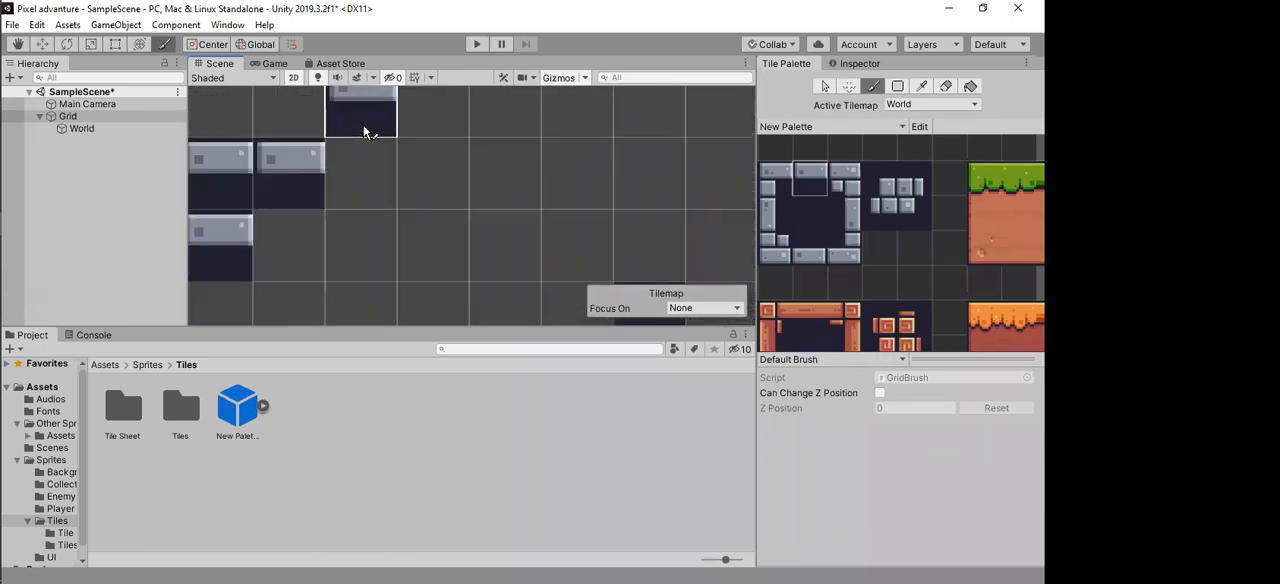
{"action": "scroll", "coordinate": [366, 245], "scroll_direction": "down", "scroll_amount": 3}
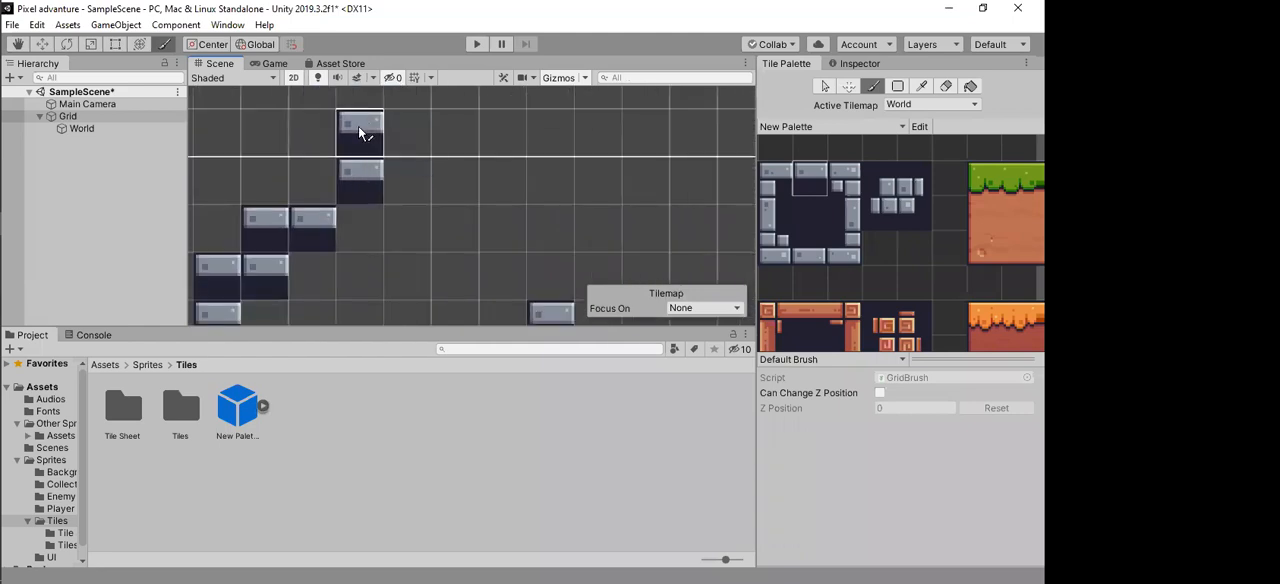
{"action": "scroll", "coordinate": [400, 180], "scroll_direction": "down", "scroll_amount": 4}
{"action": "scroll", "coordinate": [507, 217], "scroll_direction": "down", "scroll_amount": 2}
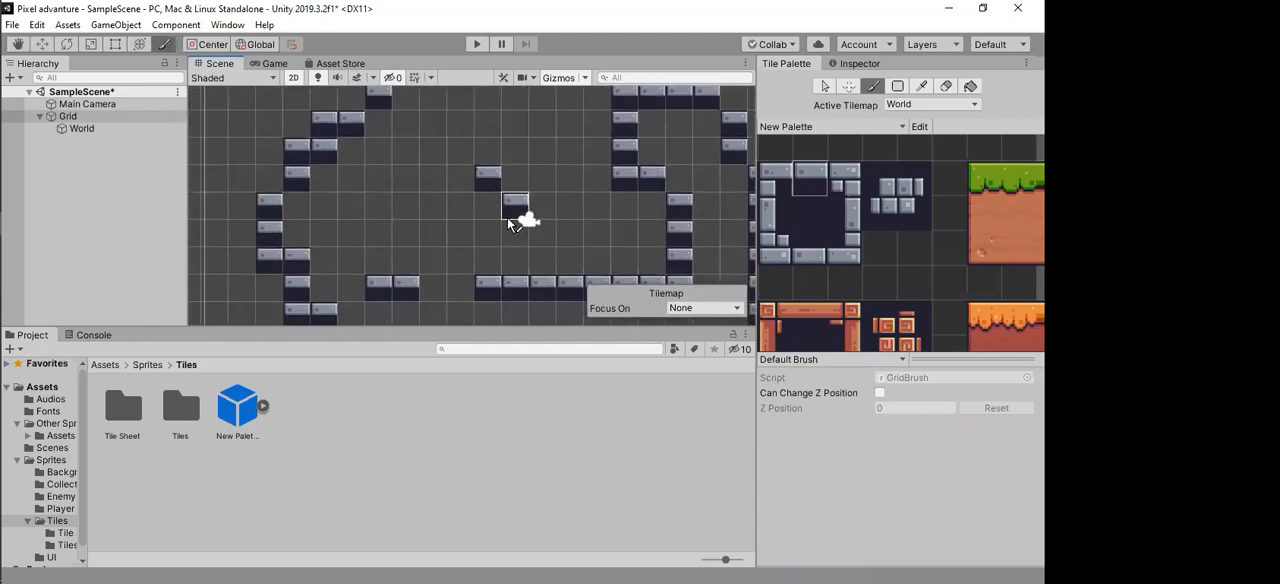
{"action": "scroll", "coordinate": [436, 272], "scroll_direction": "down", "scroll_amount": 3}
{"action": "middle_click_drag", "start_coordinate": [408, 318], "coordinate": [414, 237]}
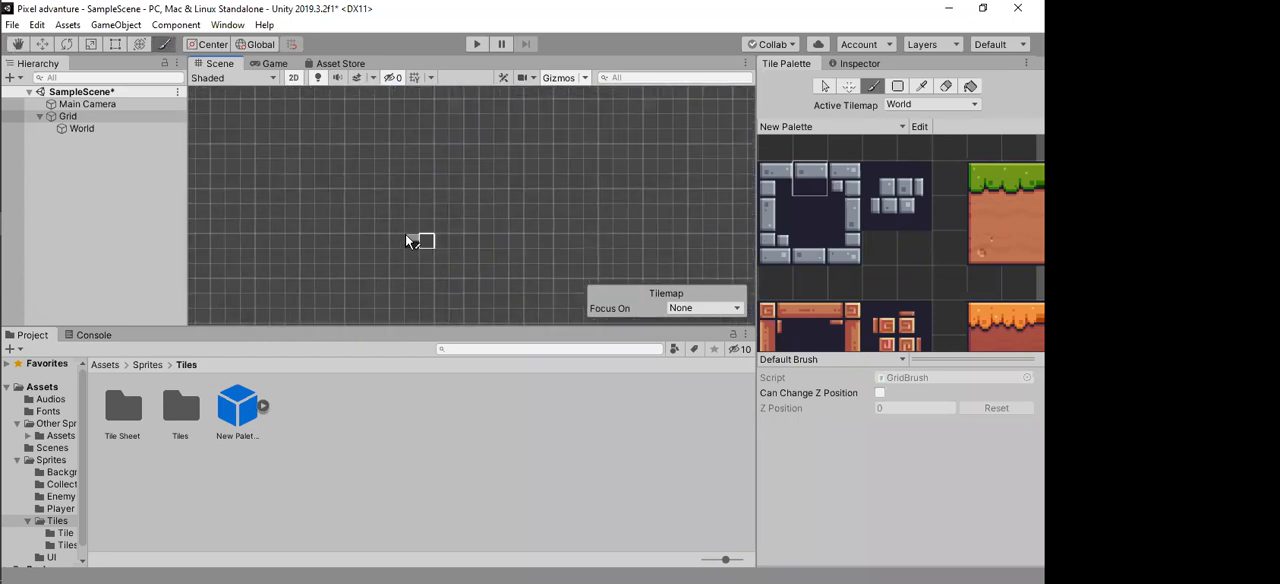
{"action": "left_click", "coordinate": [898, 87]}
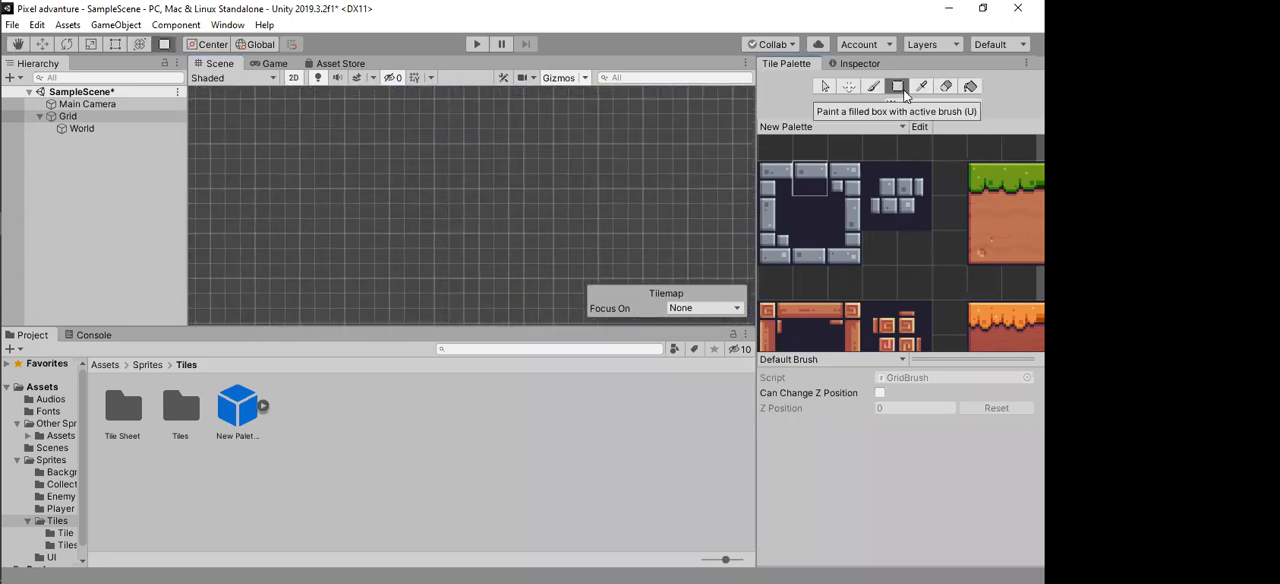
{"action": "left_click_drag", "start_coordinate": [352, 214], "coordinate": [597, 215]}
Step: Fill about five rows beneath the floor with the dark centre tile and build a vertical right-edge stone wall up from the floor's left end
{"action": "key", "text": "i"}
{"action": "left_click", "coordinate": [817, 213]}
{"action": "left_click_drag", "start_coordinate": [352, 222], "coordinate": [590, 291]}
{"action": "left_click", "coordinate": [843, 213]}
{"action": "left_click_drag", "start_coordinate": [334, 111], "coordinate": [337, 204]}
{"action": "scroll", "coordinate": [337, 214], "scroll_direction": "up", "scroll_amount": 4}
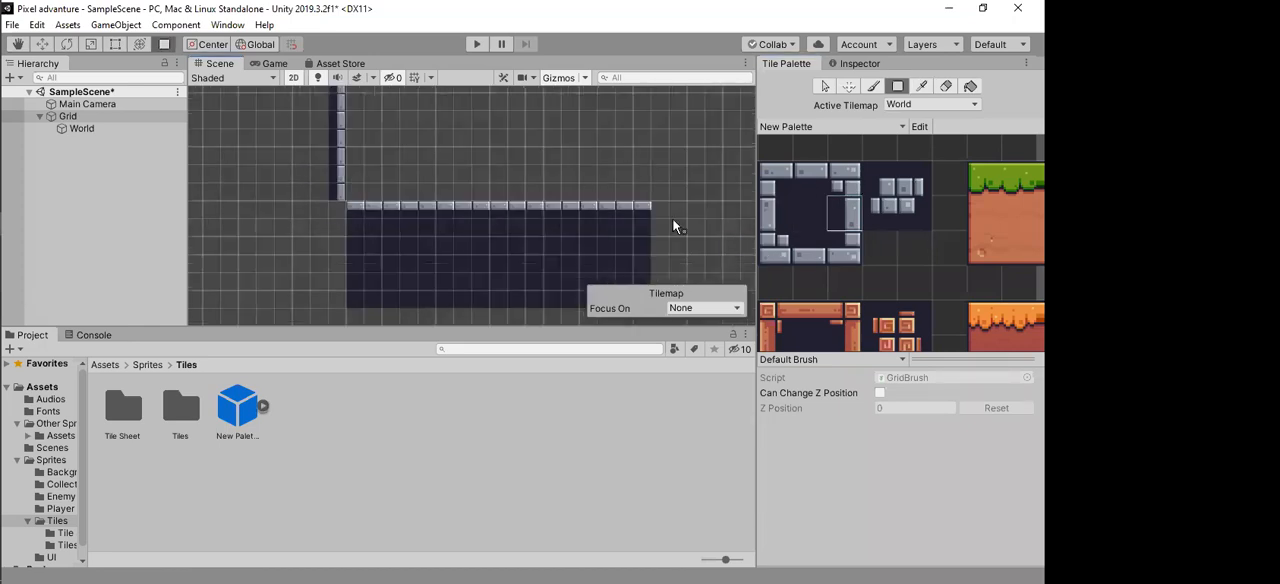
Step: Fill the area left of the stone wall and down beside the floor with dark centre tiles using filled boxes
{"action": "scroll", "coordinate": [596, 212], "scroll_direction": "down", "scroll_amount": 5}
{"action": "left_click", "coordinate": [806, 214]}
{"action": "left_click_drag", "start_coordinate": [311, 91], "coordinate": [370, 287]}
{"action": "left_click_drag", "start_coordinate": [363, 229], "coordinate": [411, 288]}
Step: Look over the finished wall and floor corner and the freehand stone outline around the camera frame
{"action": "scroll", "coordinate": [470, 250], "scroll_direction": "up", "scroll_amount": 2}
{"action": "middle_click_drag", "start_coordinate": [483, 207], "coordinate": [412, 229]}
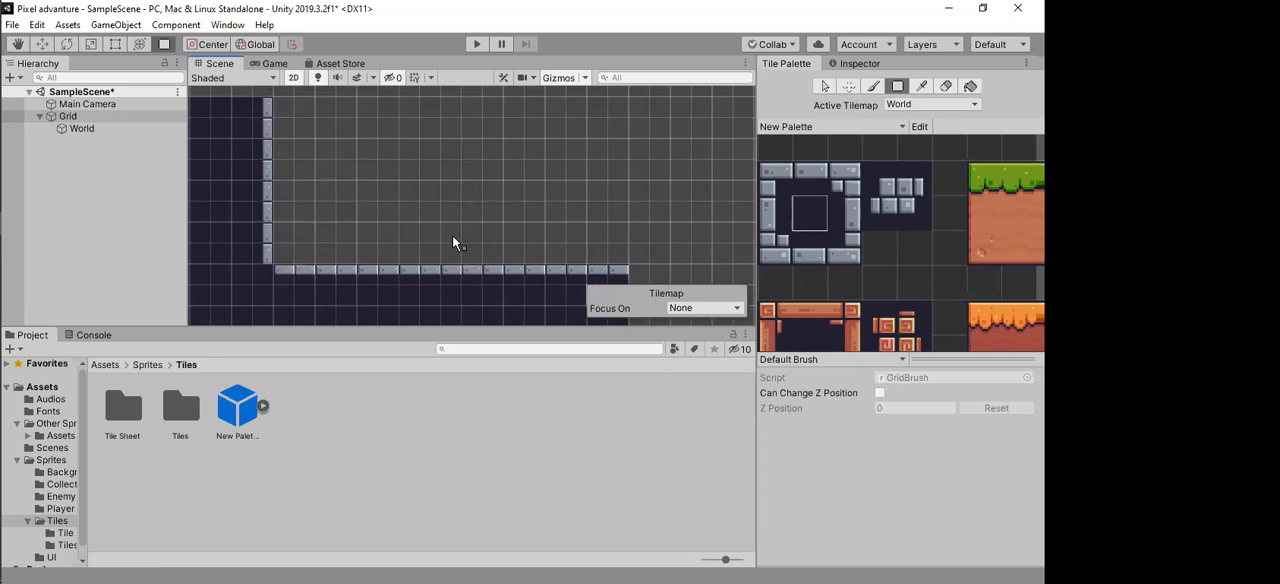
{"action": "middle_click_drag", "start_coordinate": [406, 271], "coordinate": [492, 194]}
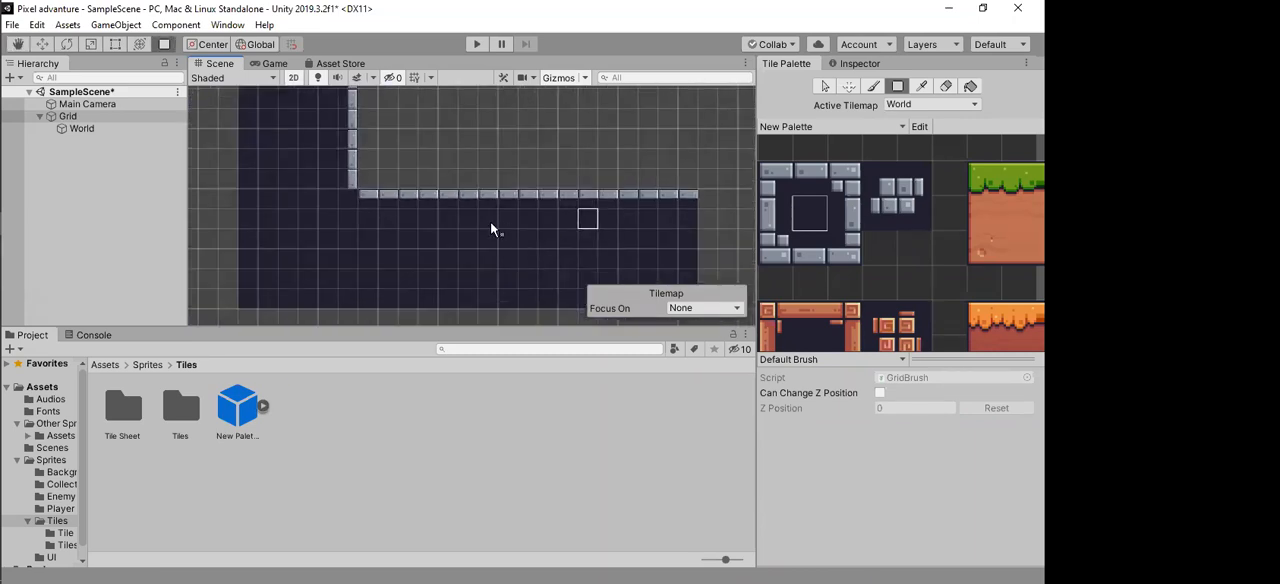
{"action": "middle_click_drag", "start_coordinate": [306, 214], "coordinate": [274, 273]}
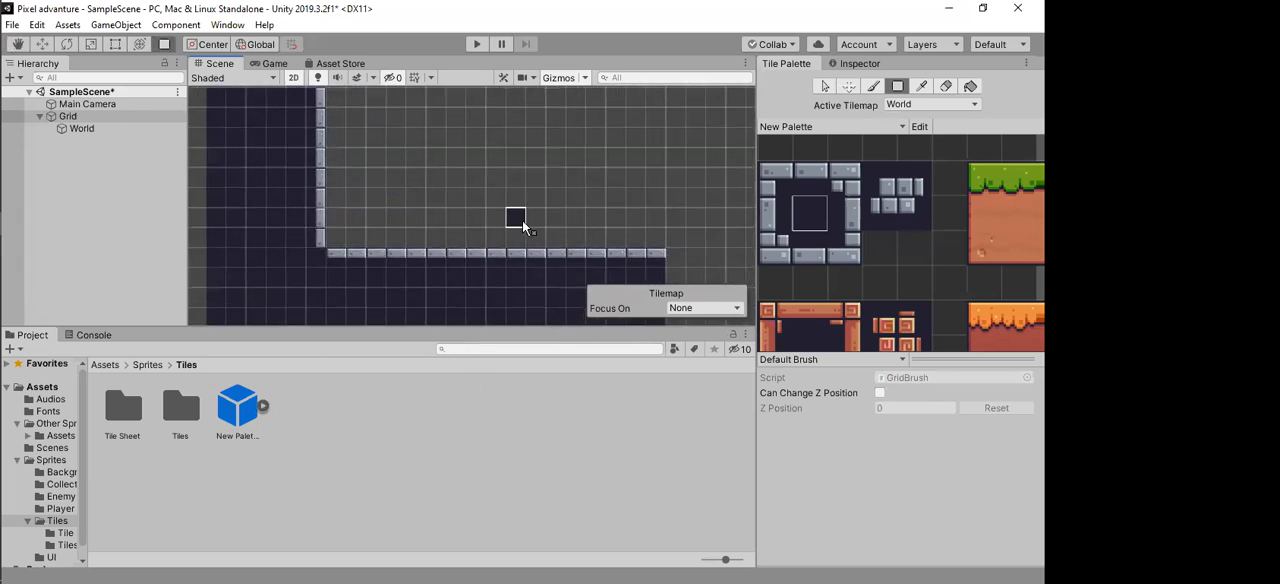
{"action": "scroll", "coordinate": [517, 164], "scroll_direction": "down", "scroll_amount": 10}
{"action": "middle_click_drag", "start_coordinate": [479, 117], "coordinate": [351, 248]}
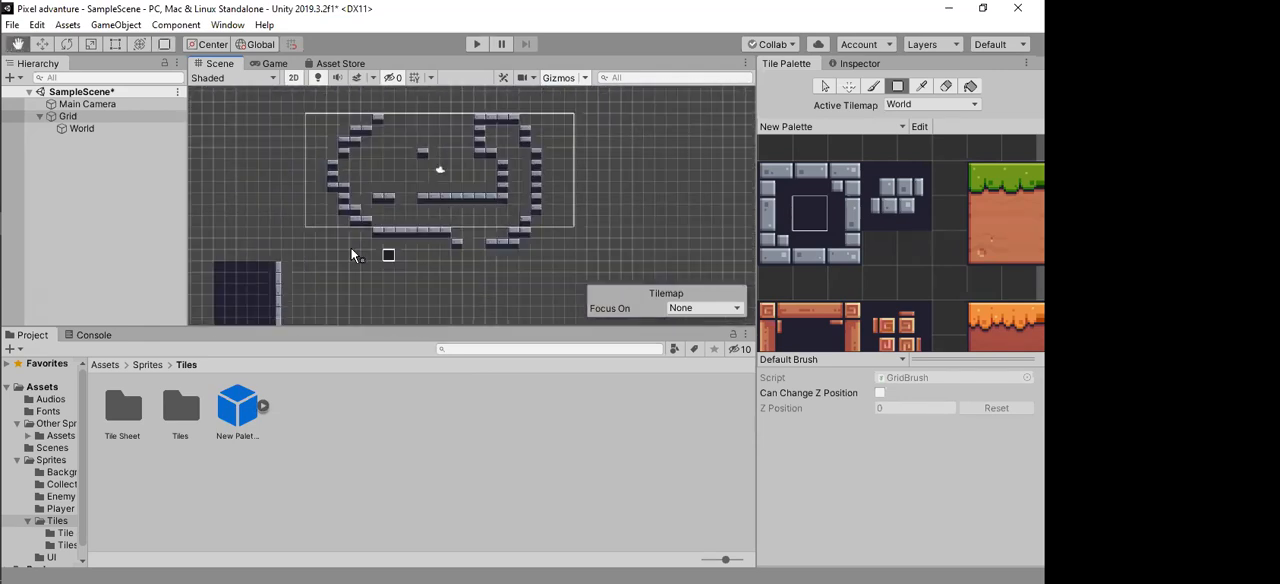
{"action": "scroll", "coordinate": [378, 240], "scroll_direction": "up", "scroll_amount": 9}
{"action": "middle_click_drag", "start_coordinate": [492, 184], "coordinate": [452, 249]}
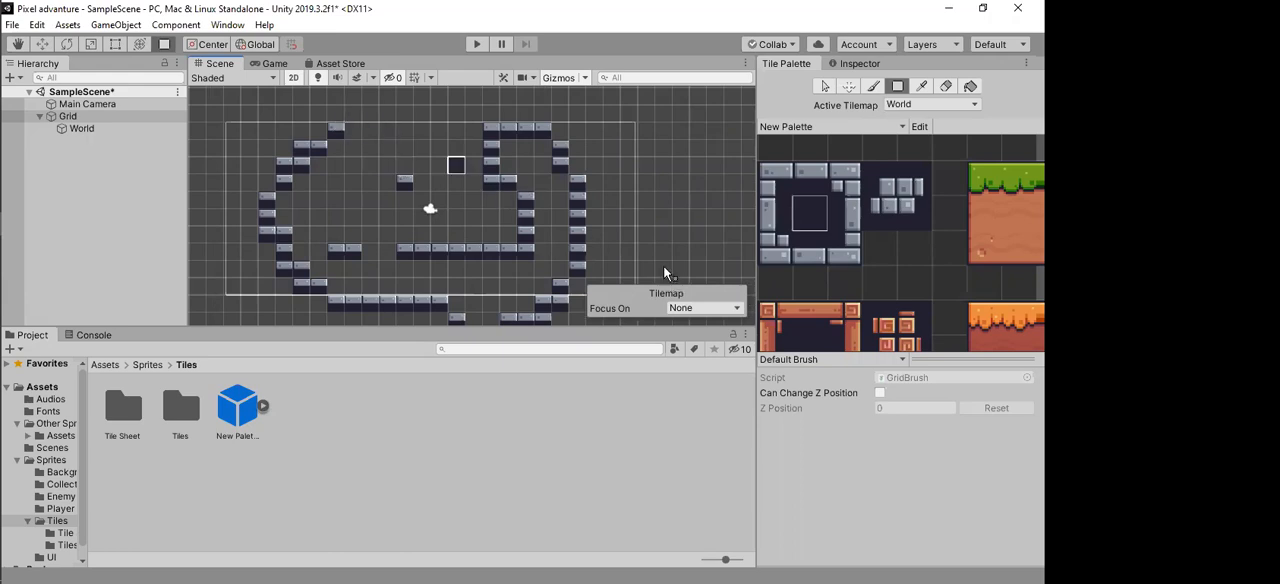
{"action": "scroll", "coordinate": [437, 209], "scroll_direction": "down", "scroll_amount": 3}
Step: Open Module 2 Day 1.pptx from the Desktop folder in File Explorer and minimize the folder window
{"action": "mouse_move", "coordinate": [6, 90]}
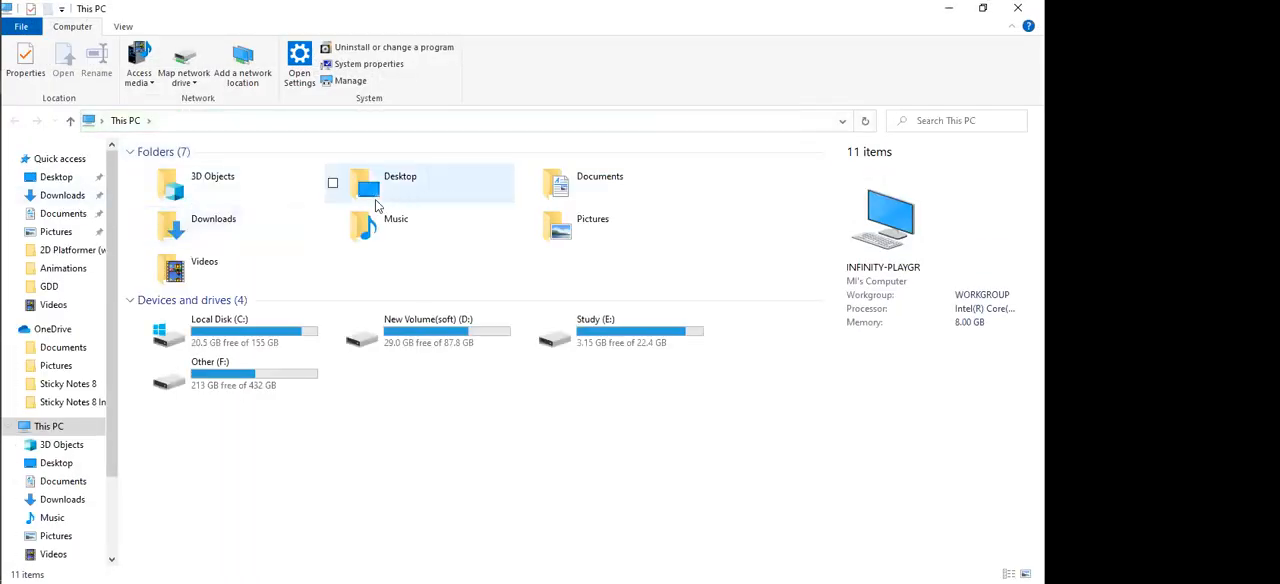
{"action": "double_click", "coordinate": [420, 192]}
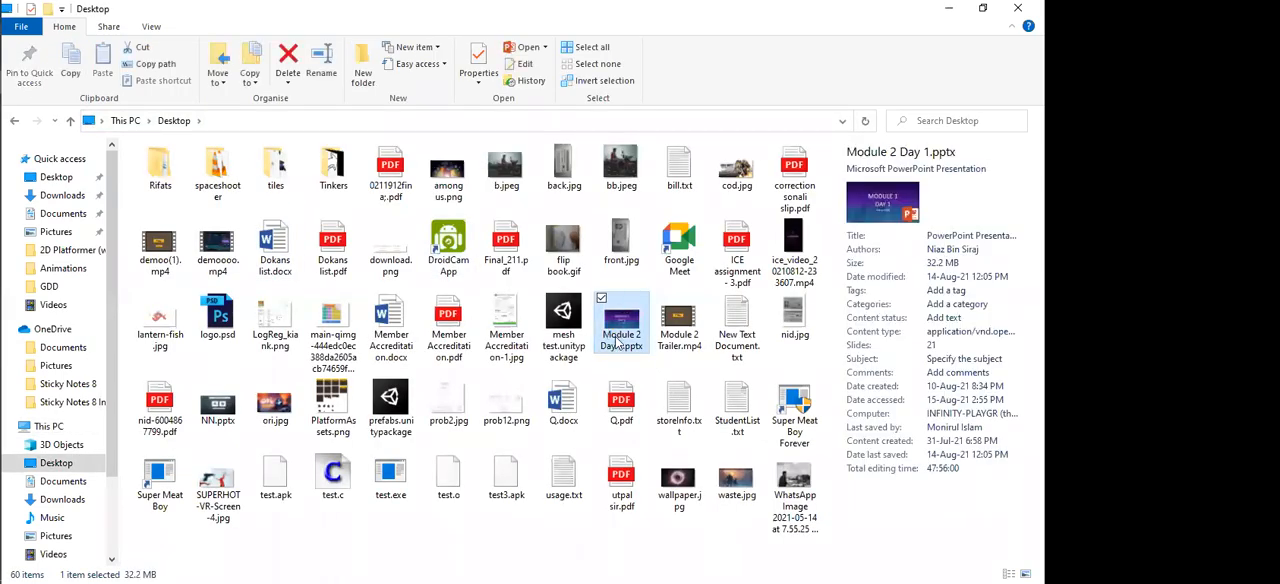
{"action": "left_click", "coordinate": [946, 10]}
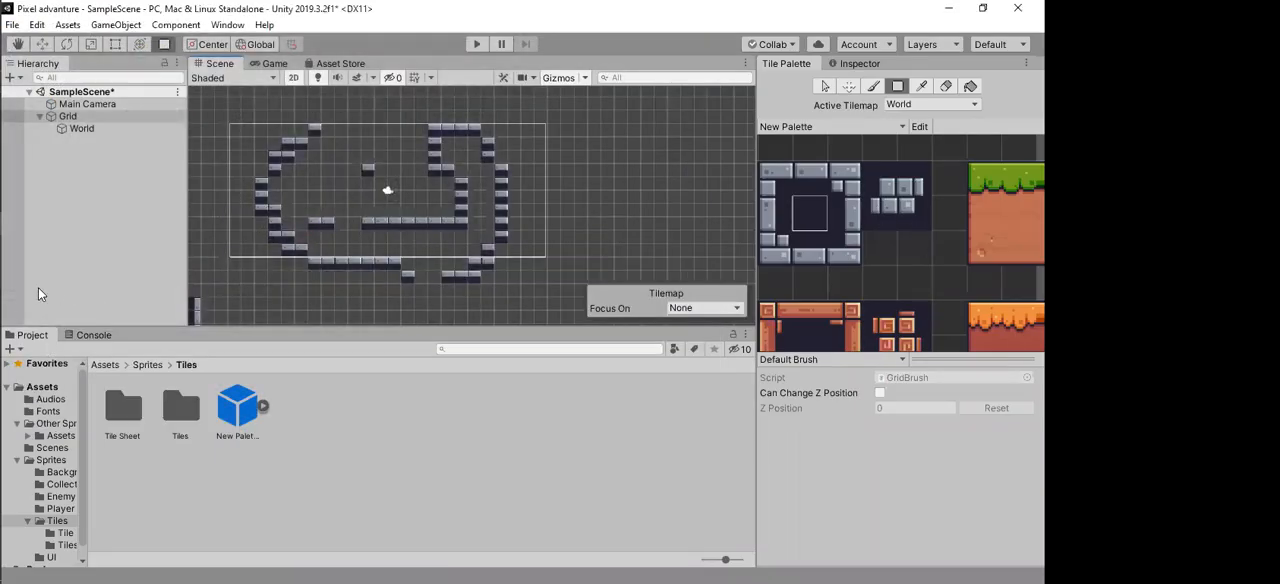
Step: Switch to the Module 2 Day 1 presentation in PowerPoint and close the Microsoft Office Activation Wizard
{"action": "mouse_move", "coordinate": [2, 293]}
{"action": "mouse_move", "coordinate": [4, 272]}
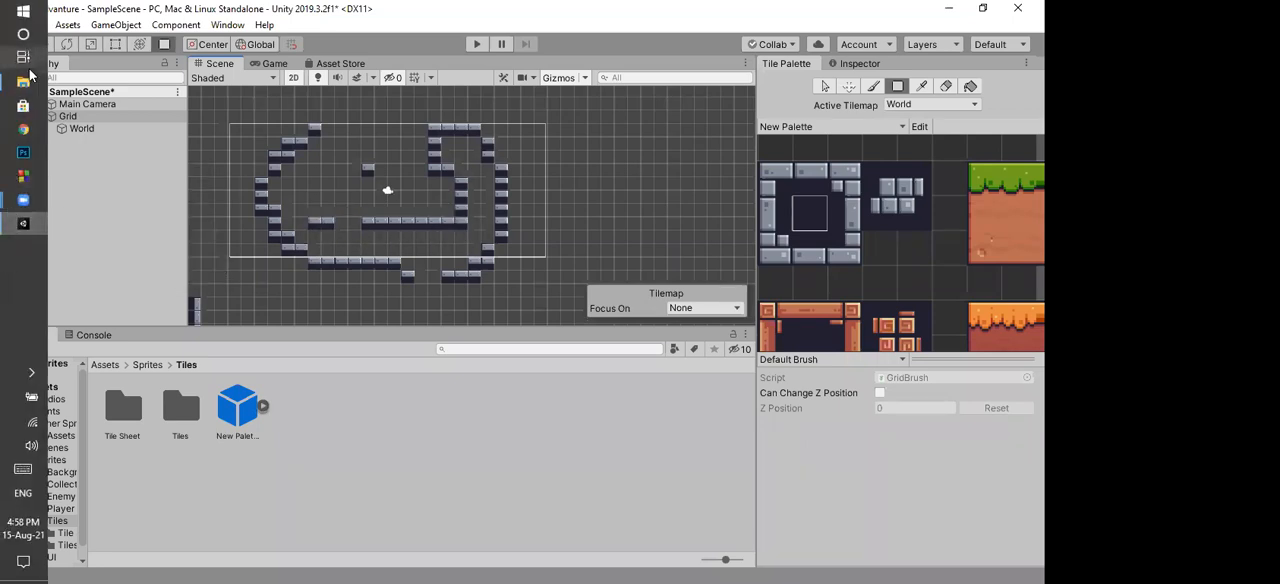
{"action": "mouse_move", "coordinate": [22, 82]}
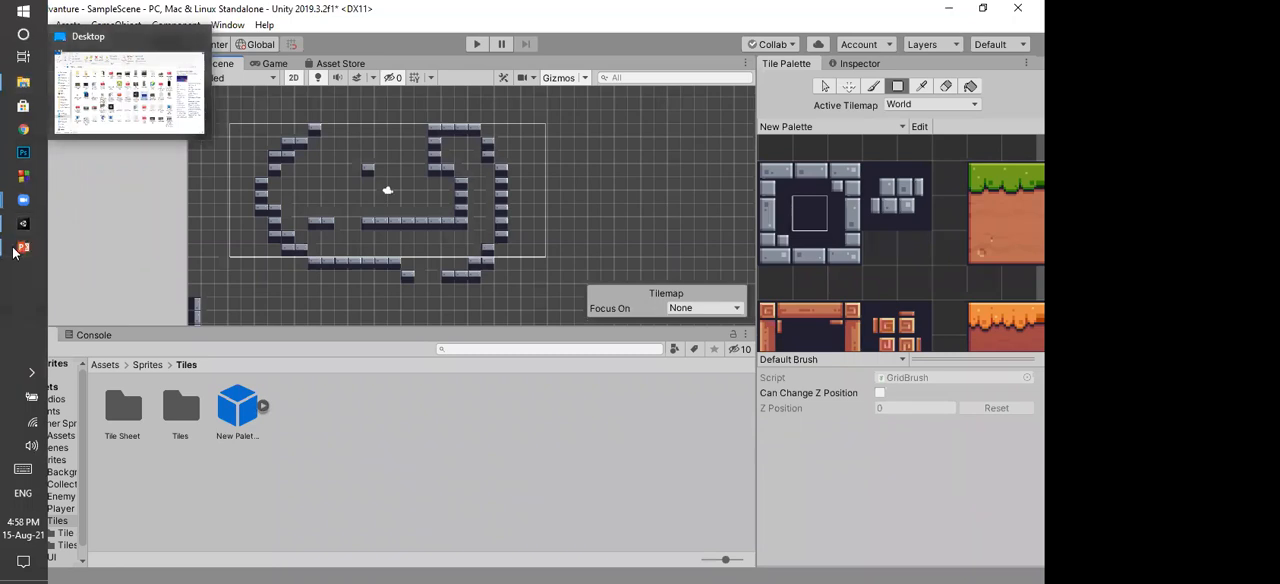
{"action": "left_click", "coordinate": [22, 248]}
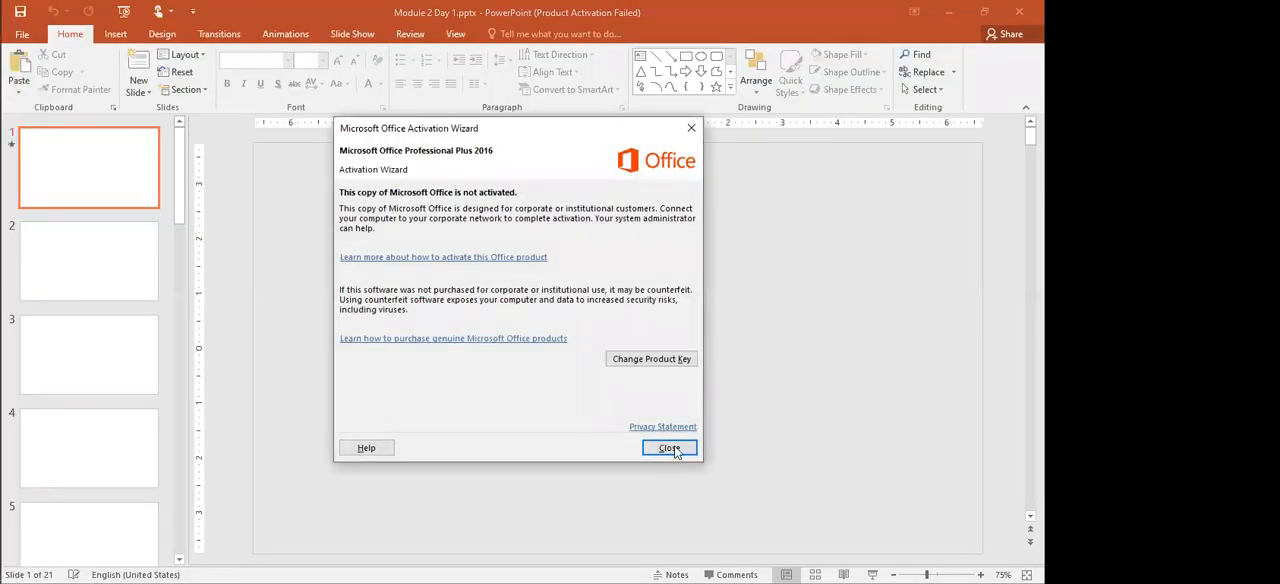
{"action": "left_click", "coordinate": [668, 447]}
Step: Find the Game Concept slide of the presentation and move its Pixel adventure video to 00:12.78
{"action": "left_click", "coordinate": [104, 267]}
{"action": "left_click", "coordinate": [96, 371]}
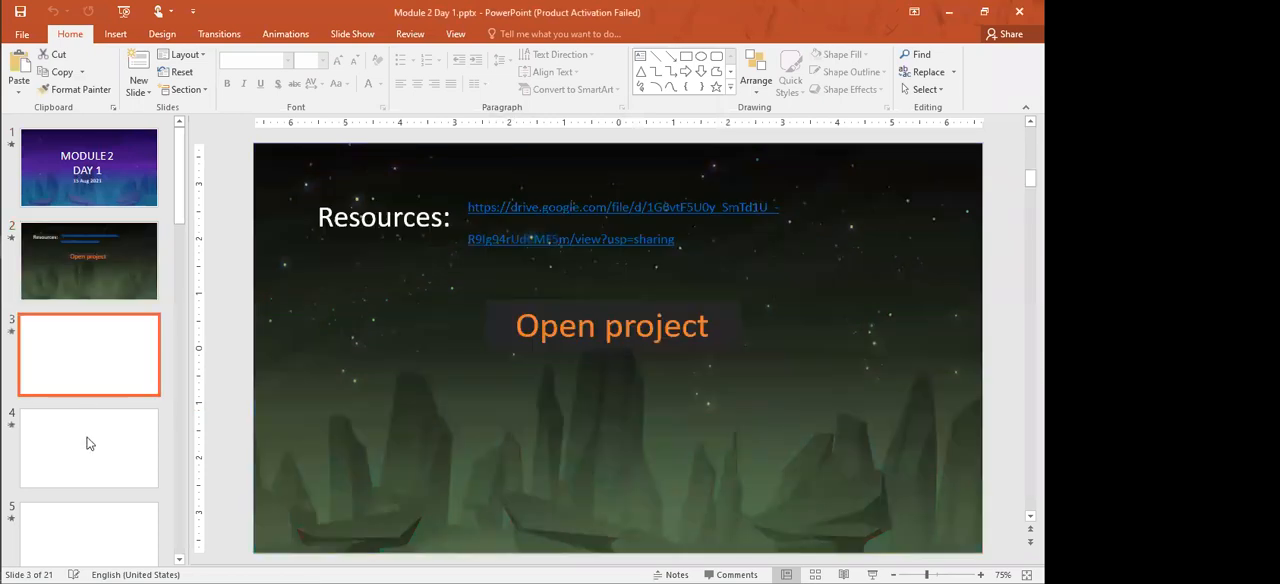
{"action": "scroll", "coordinate": [430, 460], "scroll_direction": "down", "scroll_amount": 1}
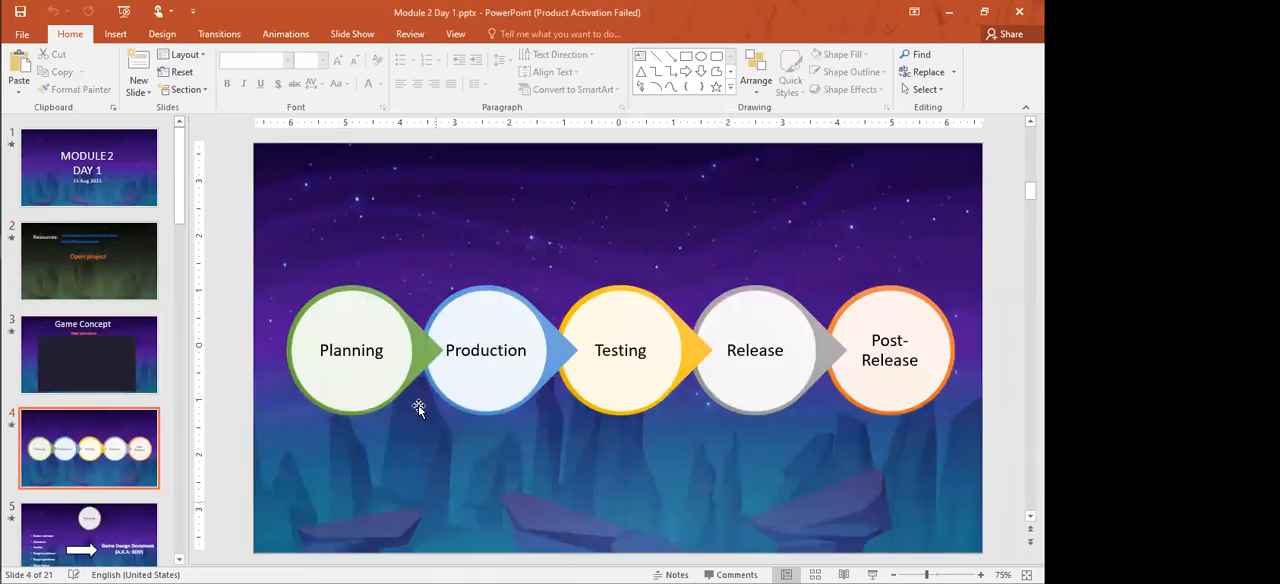
{"action": "scroll", "coordinate": [520, 530], "scroll_direction": "up", "scroll_amount": 1}
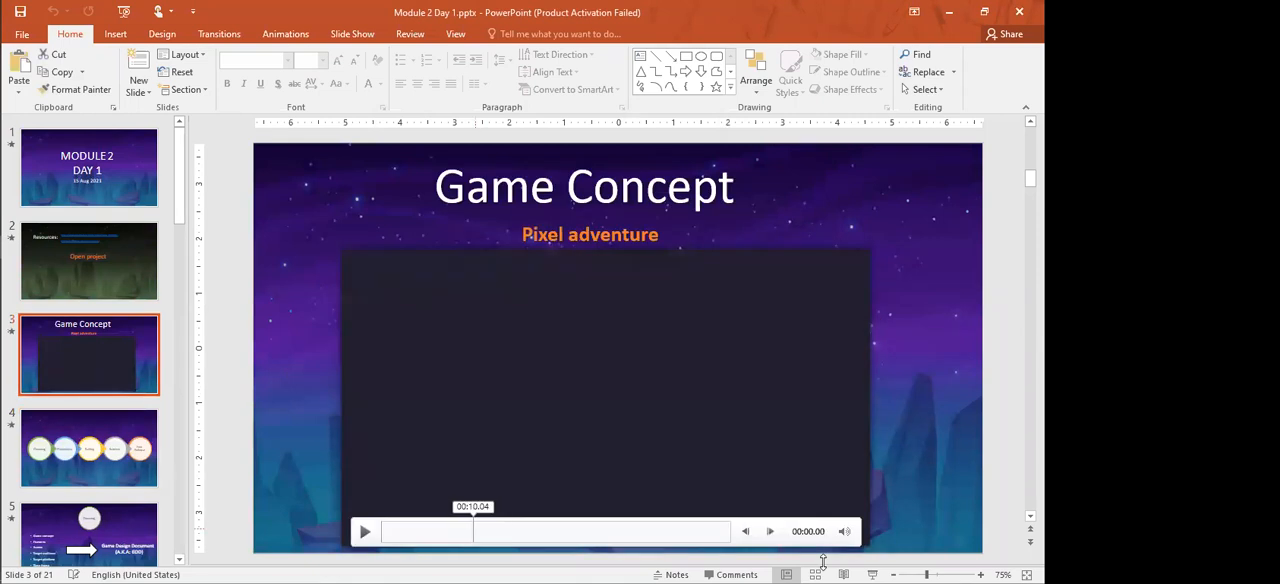
{"action": "left_click_drag", "start_coordinate": [409, 534], "coordinate": [498, 535]}
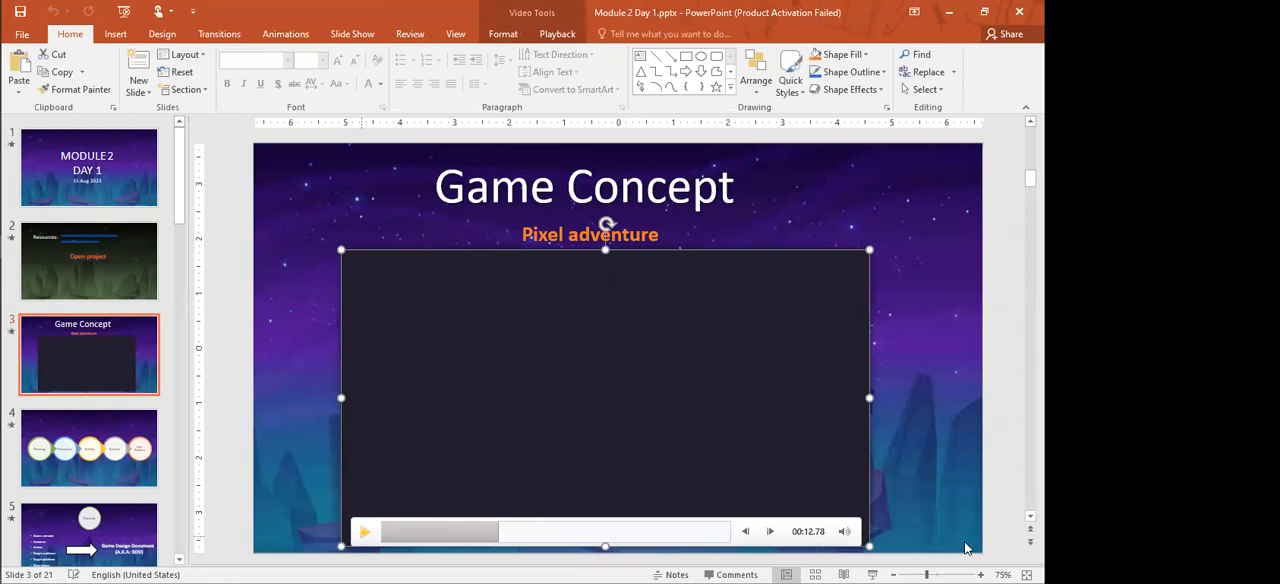
Step: Try to start the slide show from the Game Concept slide and close the unresponsive PowerPoint program
{"action": "left_click", "coordinate": [873, 574]}
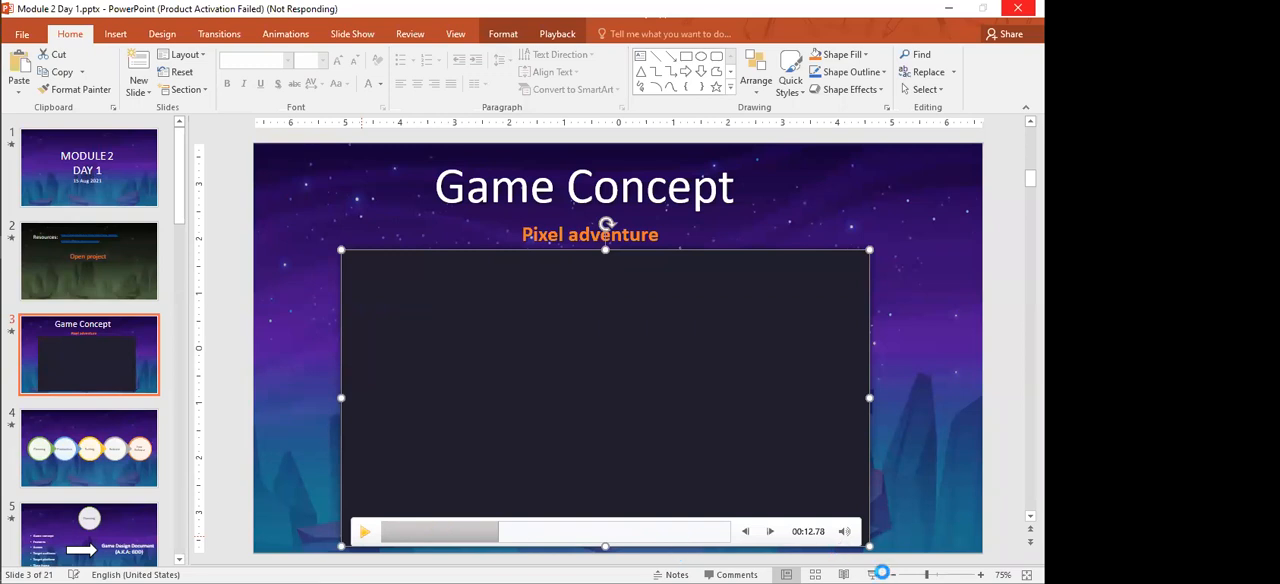
{"action": "left_click", "coordinate": [483, 426]}
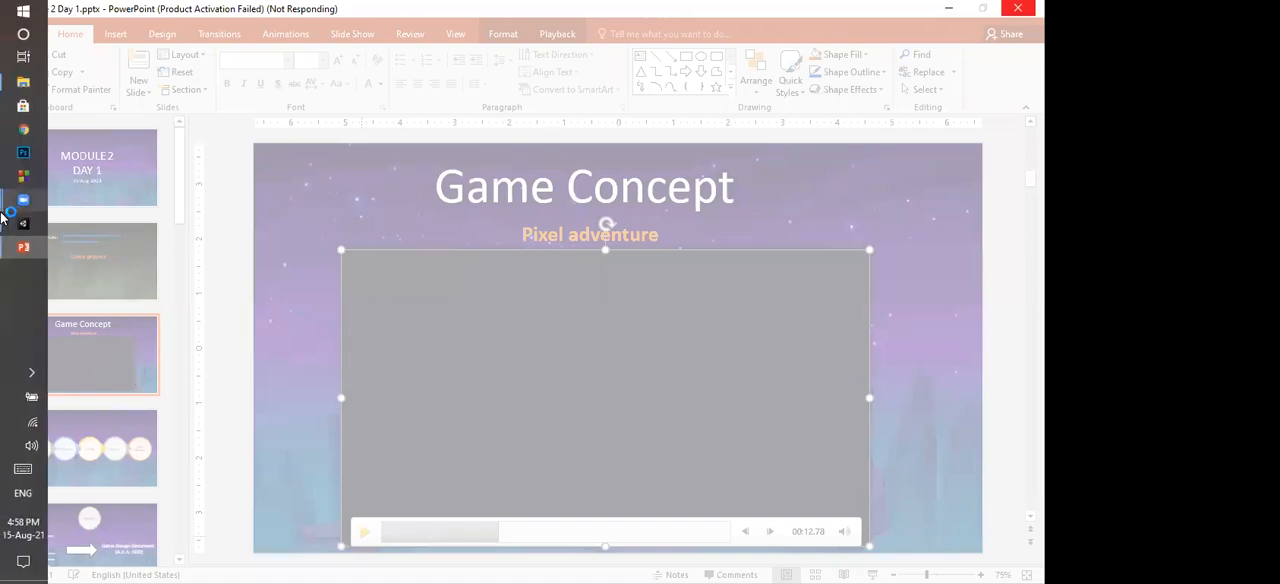
{"action": "left_click", "coordinate": [23, 222]}
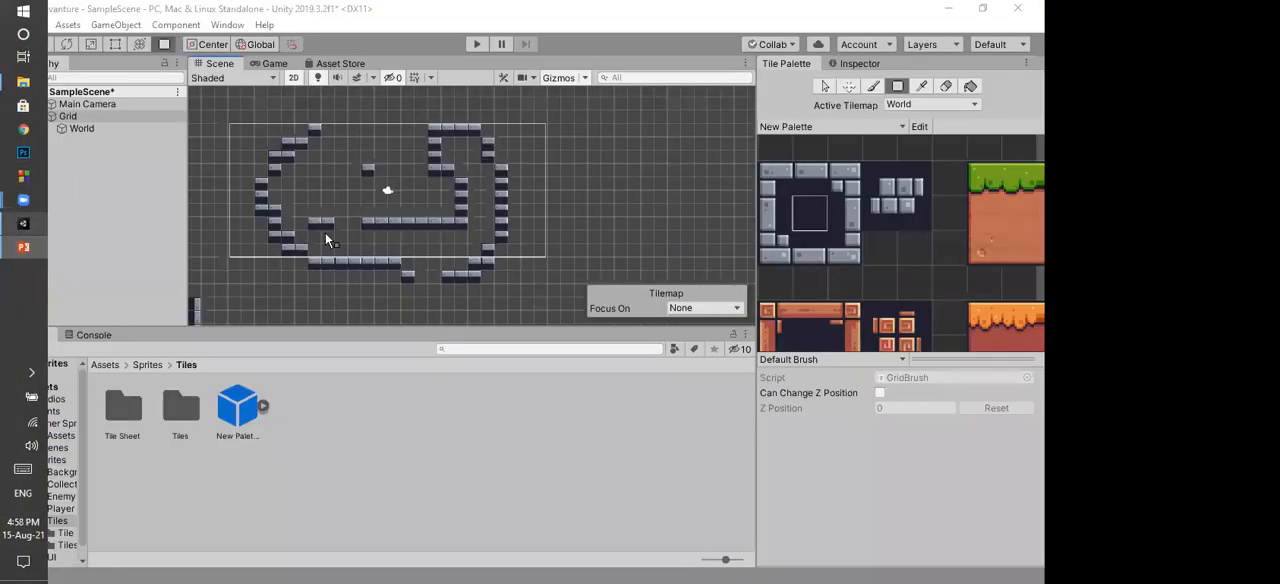
{"action": "left_click", "coordinate": [23, 247]}
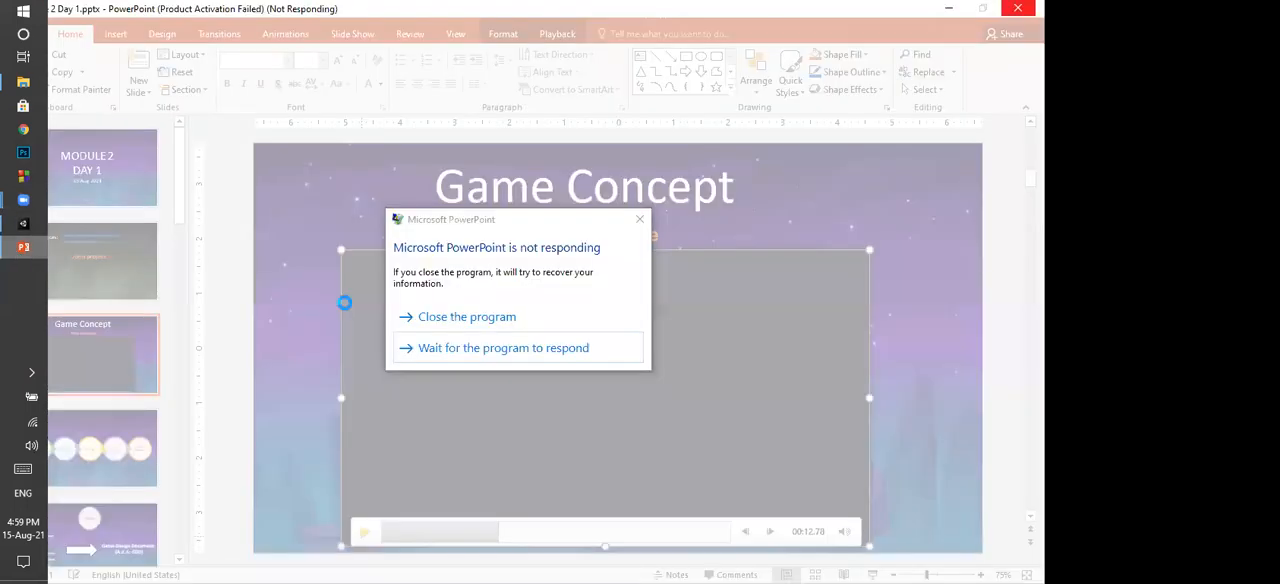
{"action": "left_click", "coordinate": [481, 322]}
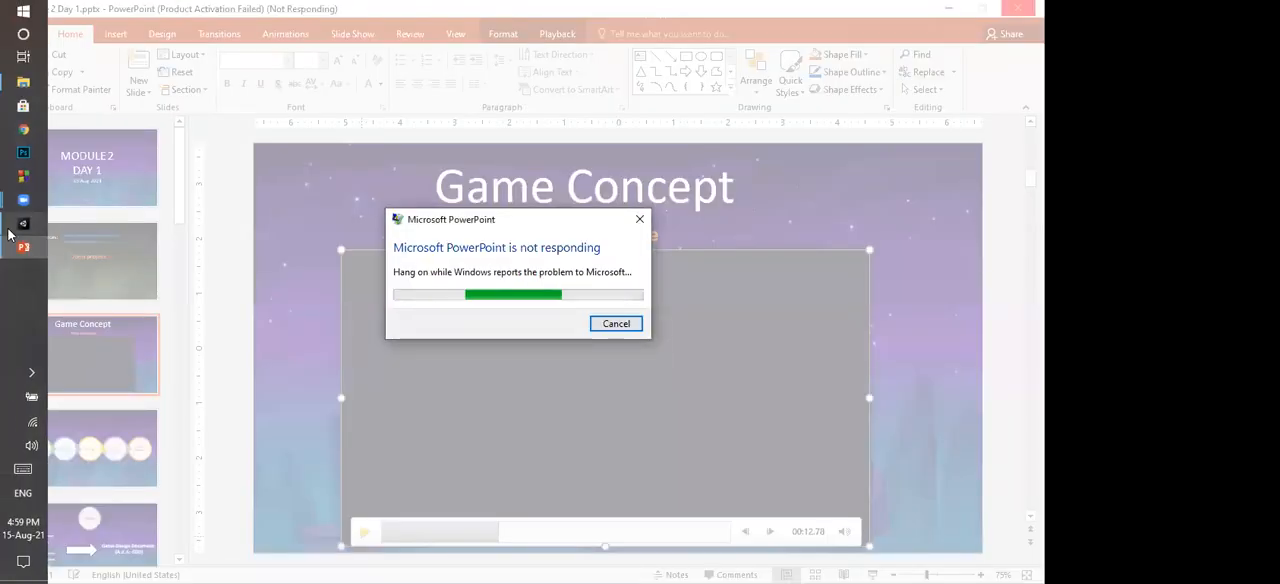
Step: Switch to Unity and box-fill a horizontal stone floor row about 12 tiles long in the empty area beside the stone outline
{"action": "left_click", "coordinate": [9, 233]}
{"action": "scroll", "coordinate": [423, 223], "scroll_direction": "up", "scroll_amount": 5}
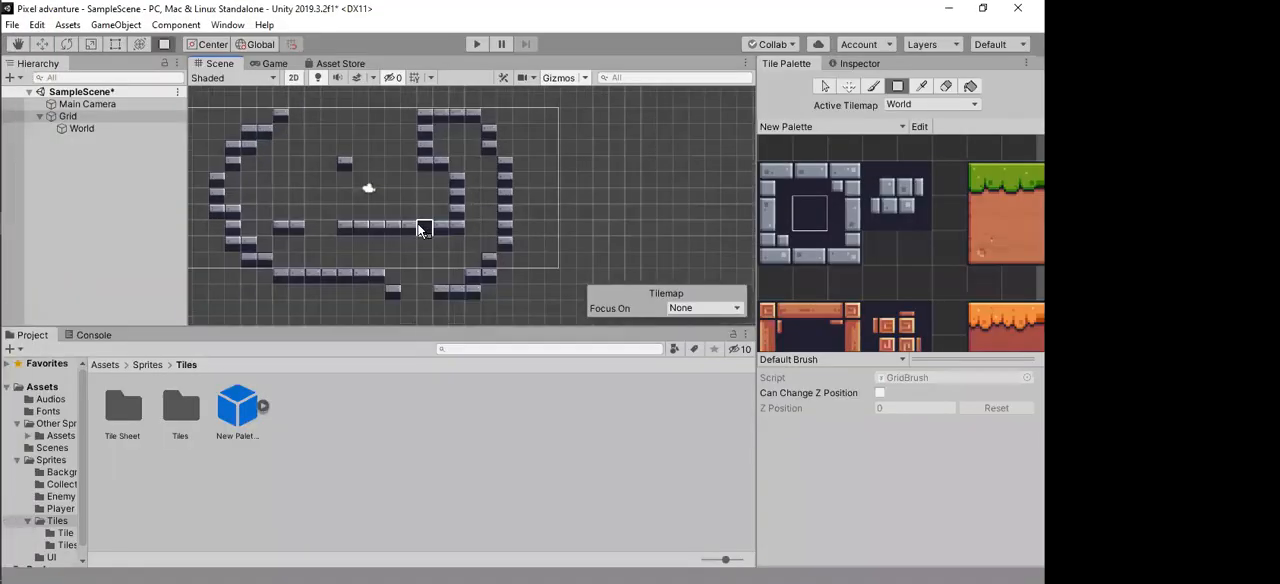
{"action": "scroll", "coordinate": [395, 205], "scroll_direction": "down", "scroll_amount": 5}
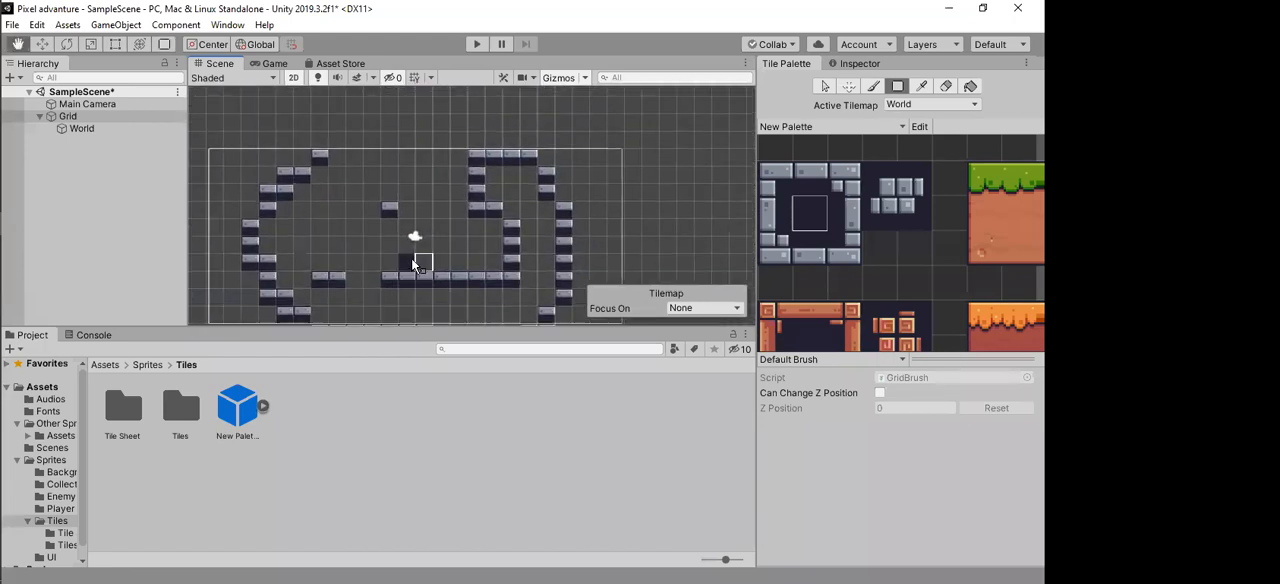
{"action": "middle_click_drag", "start_coordinate": [574, 241], "coordinate": [344, 230]}
{"action": "scroll", "coordinate": [536, 210], "scroll_direction": "up", "scroll_amount": 1}
{"action": "left_click", "coordinate": [811, 176]}
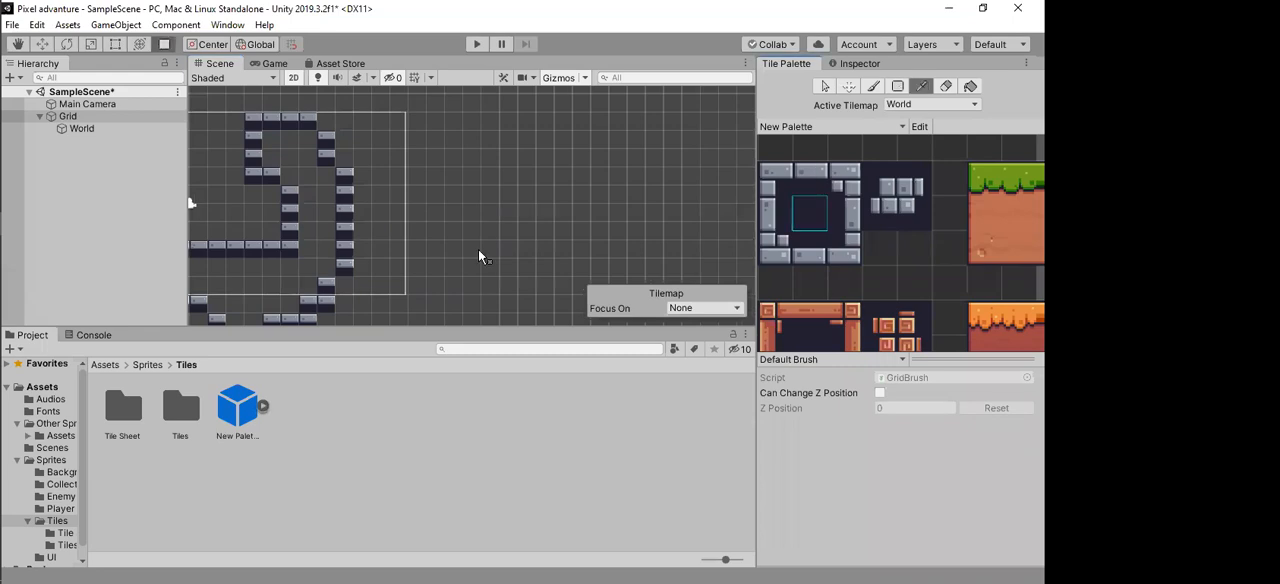
{"action": "left_click_drag", "start_coordinate": [470, 230], "coordinate": [674, 230]}
Step: Box-fill a vertical stone wall rising from the start of the new floor row, using the side-edge stone tile
{"action": "left_click", "coordinate": [770, 214]}
{"action": "left_click_drag", "start_coordinate": [452, 100], "coordinate": [452, 216]}
{"action": "left_click", "coordinate": [808, 210]}
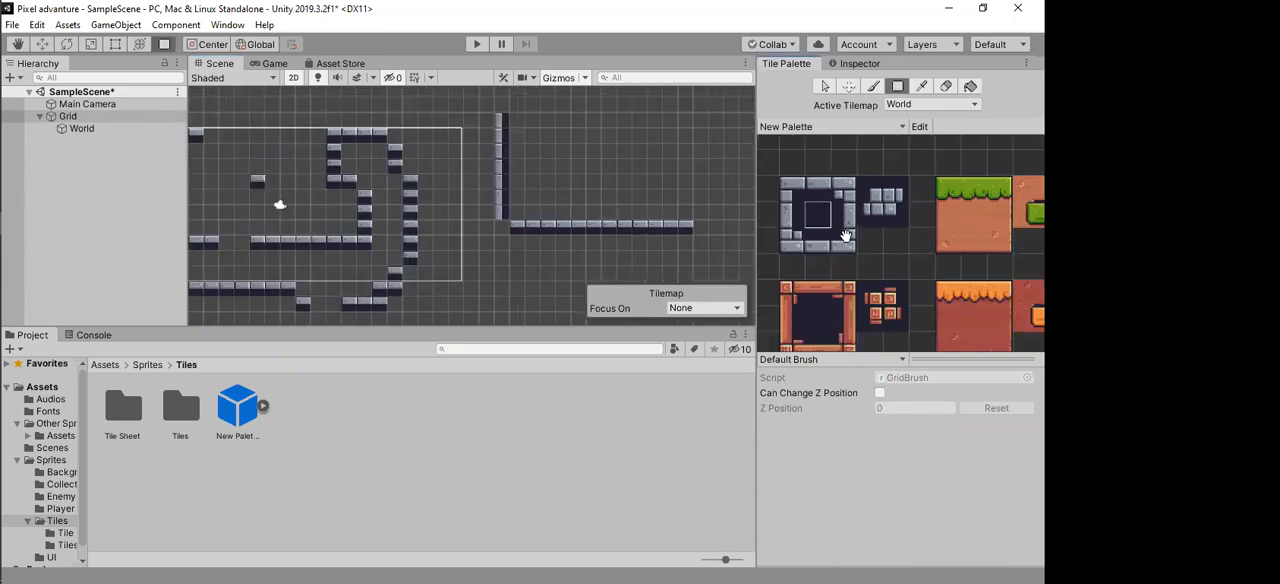
Step: Box-fill a platform on the stone floor with a grass row six tiles wide and three rows of dirt beneath it
{"action": "middle_click_drag", "start_coordinate": [985, 200], "coordinate": [935, 199]}
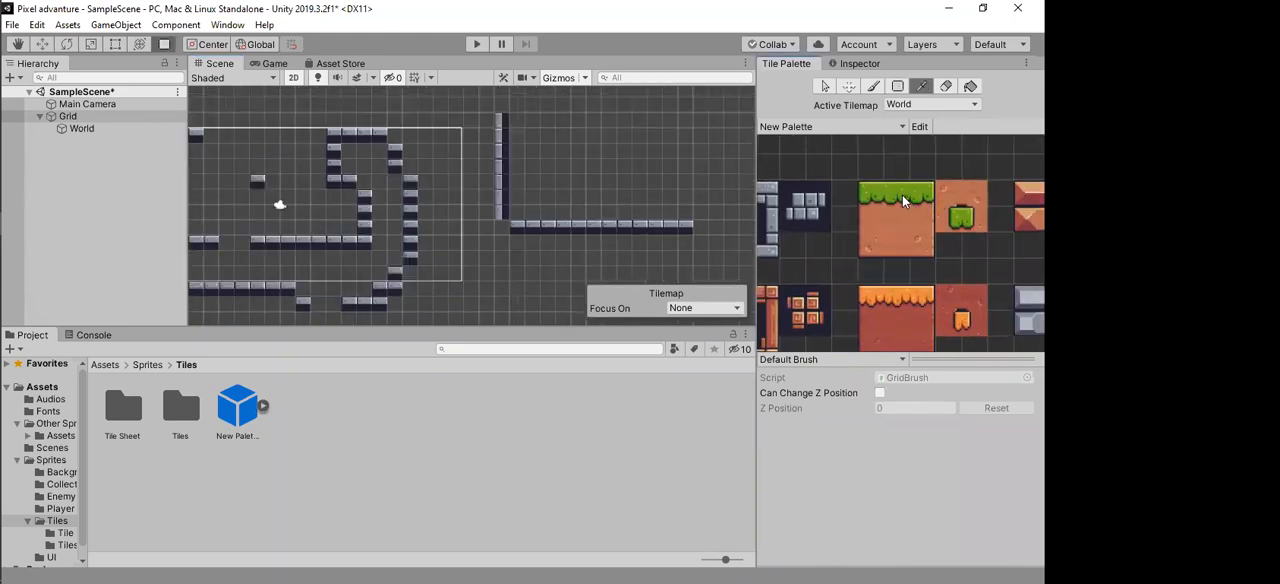
{"action": "left_click_drag", "start_coordinate": [622, 164], "coordinate": [545, 166]}
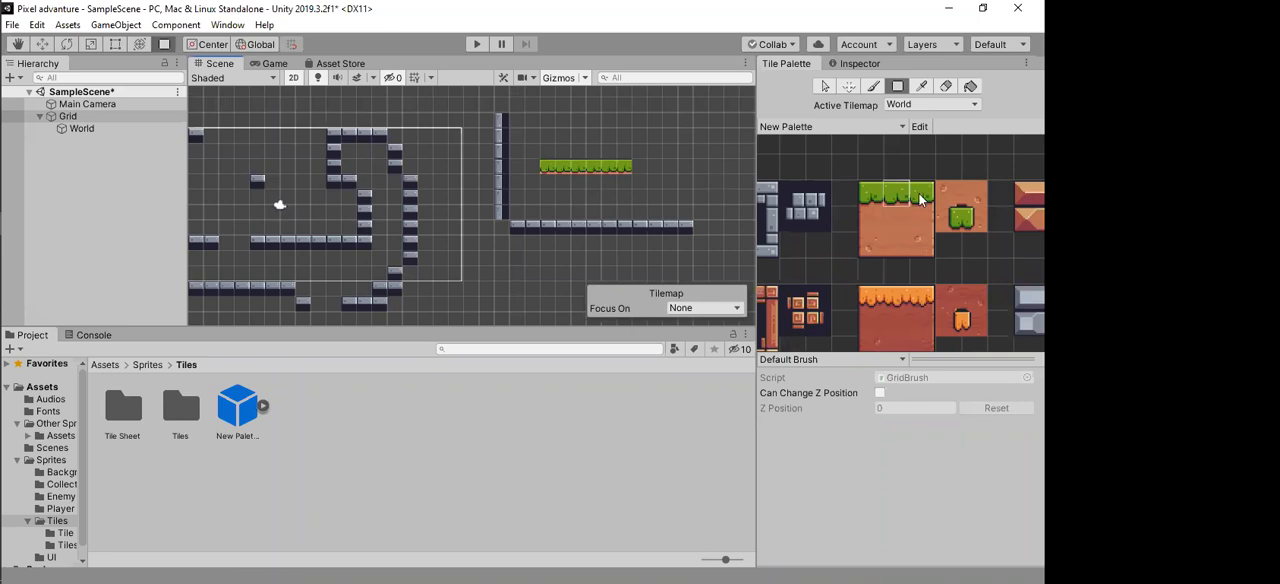
{"action": "left_click_drag", "start_coordinate": [875, 218], "coordinate": [915, 242]}
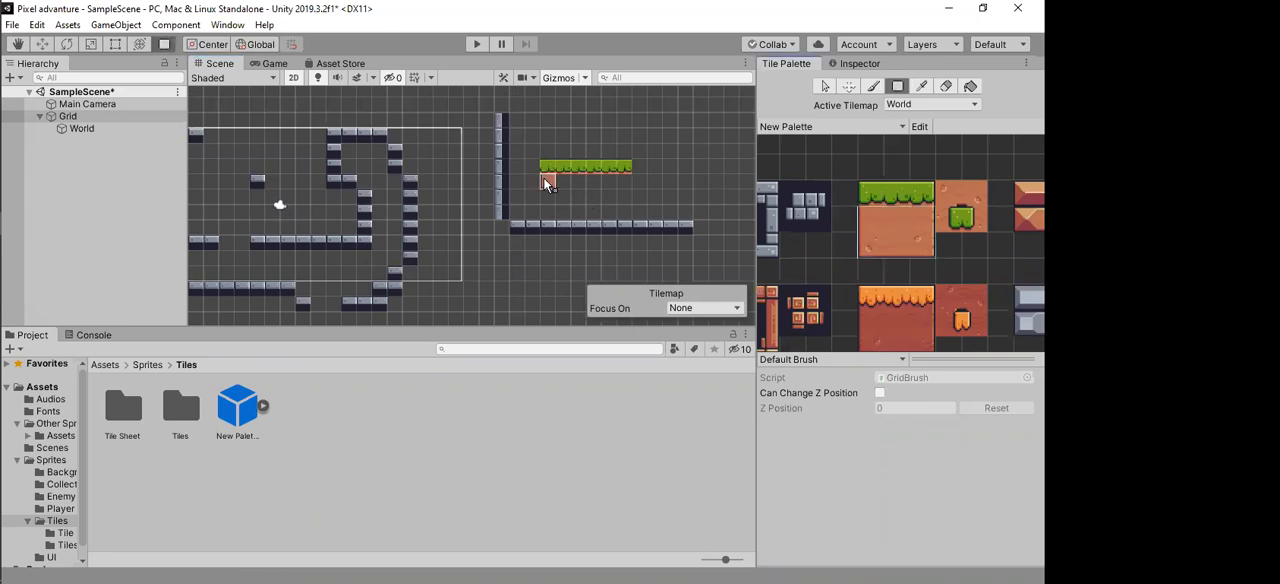
{"action": "left_click_drag", "start_coordinate": [589, 199], "coordinate": [625, 214]}
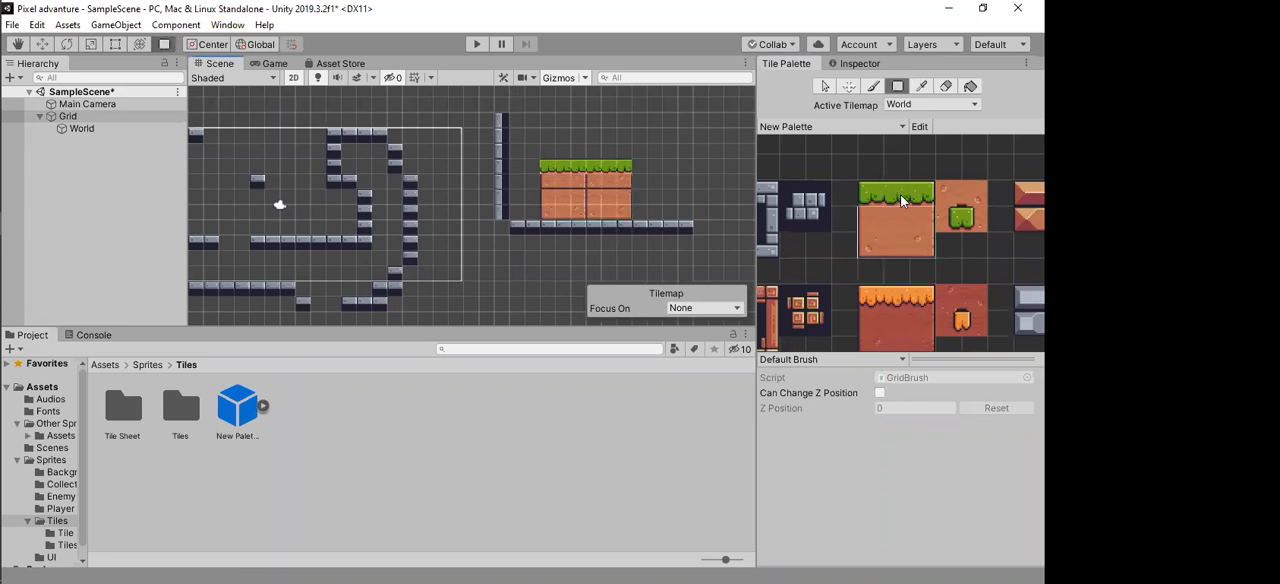
Step: Box-fill the area adjoining the platform with the whole 3×3 grass-and-dirt pattern and erase the dirt above its grass row
{"action": "mouse_move", "coordinate": [865, 191]}
{"action": "left_mouse_down"}
{"action": "mouse_move", "coordinate": [945, 241]}
{"action": "mouse_move", "coordinate": [930, 245]}
{"action": "left_mouse_up"}
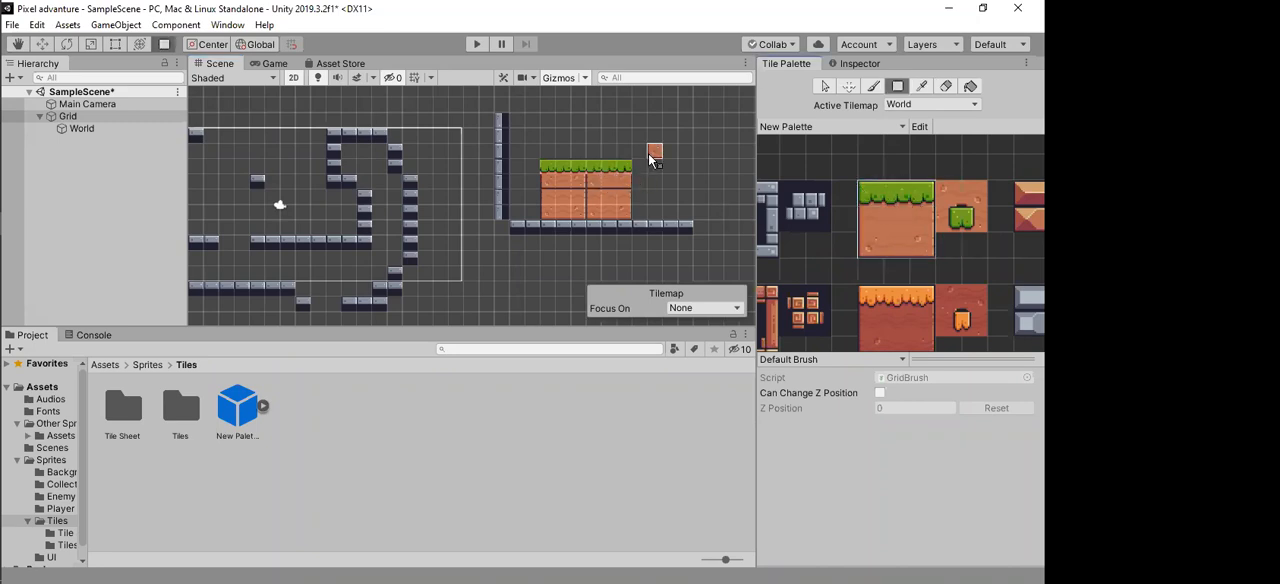
{"action": "left_click_drag", "start_coordinate": [658, 190], "coordinate": [668, 214]}
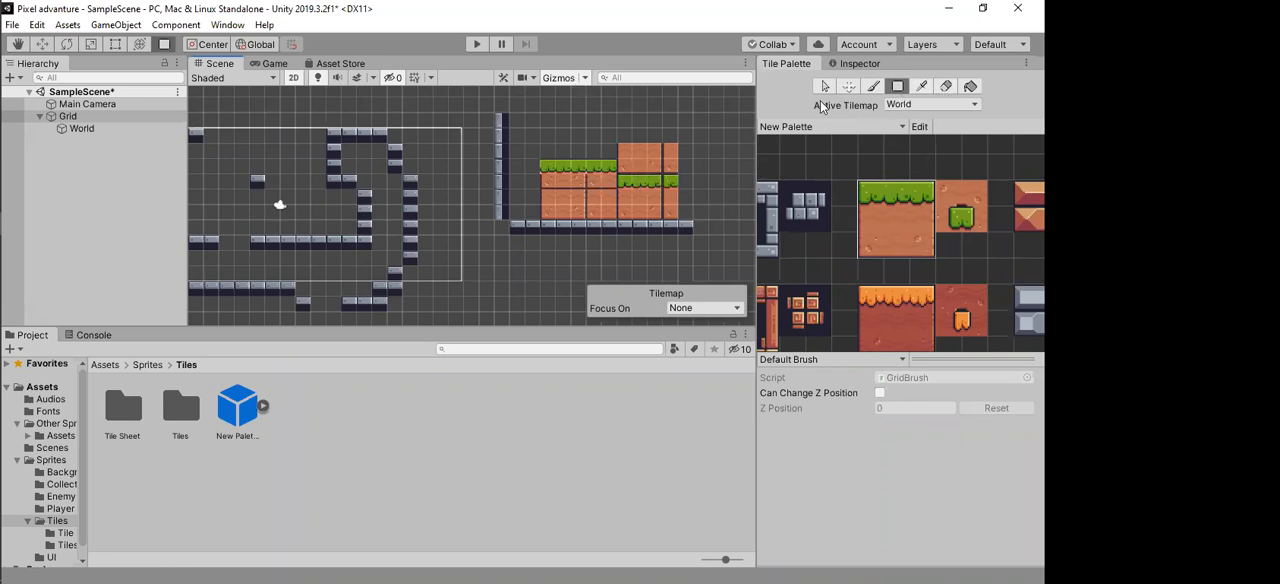
{"action": "scroll", "coordinate": [603, 163], "scroll_direction": "up", "scroll_amount": 3}
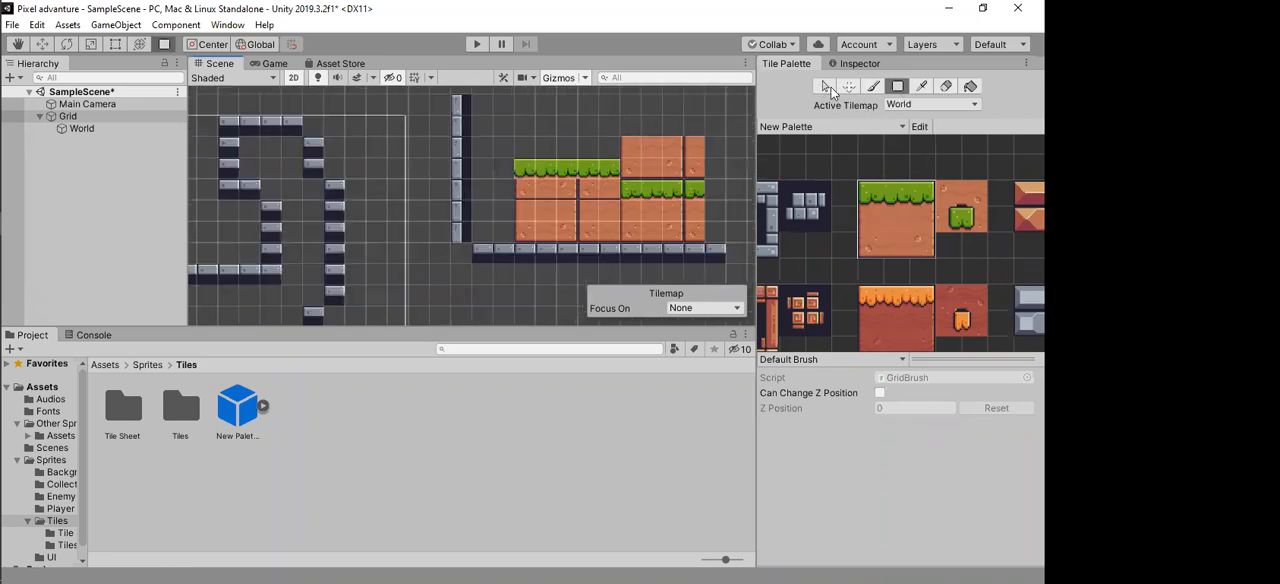
{"action": "left_click", "coordinate": [945, 87]}
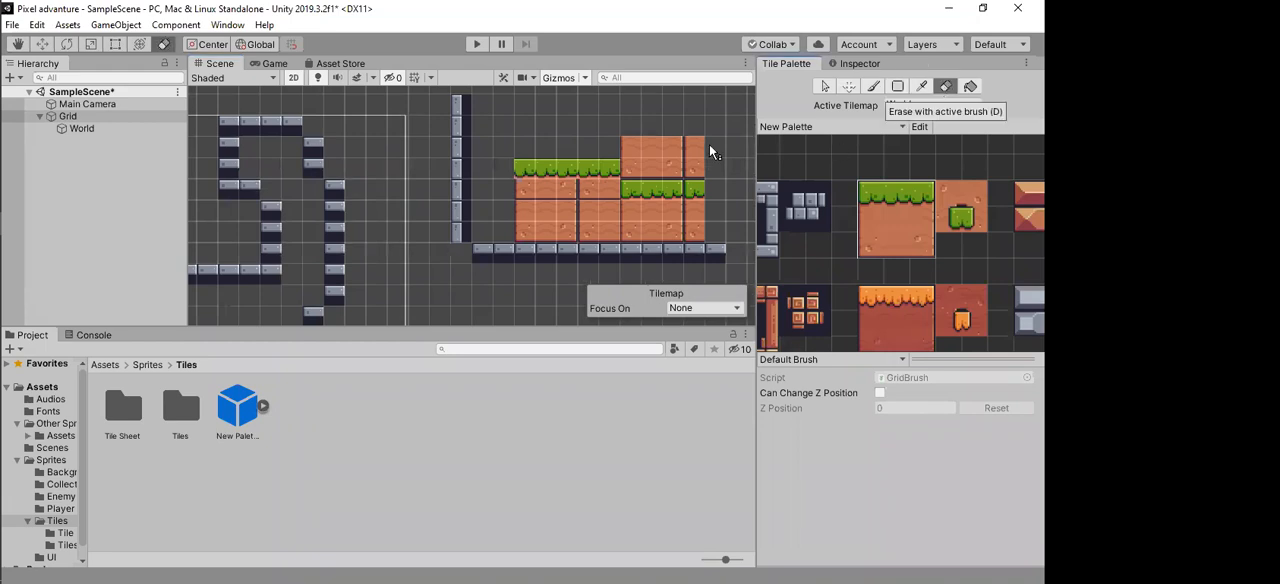
{"action": "left_click_drag", "start_coordinate": [668, 170], "coordinate": [694, 167]}
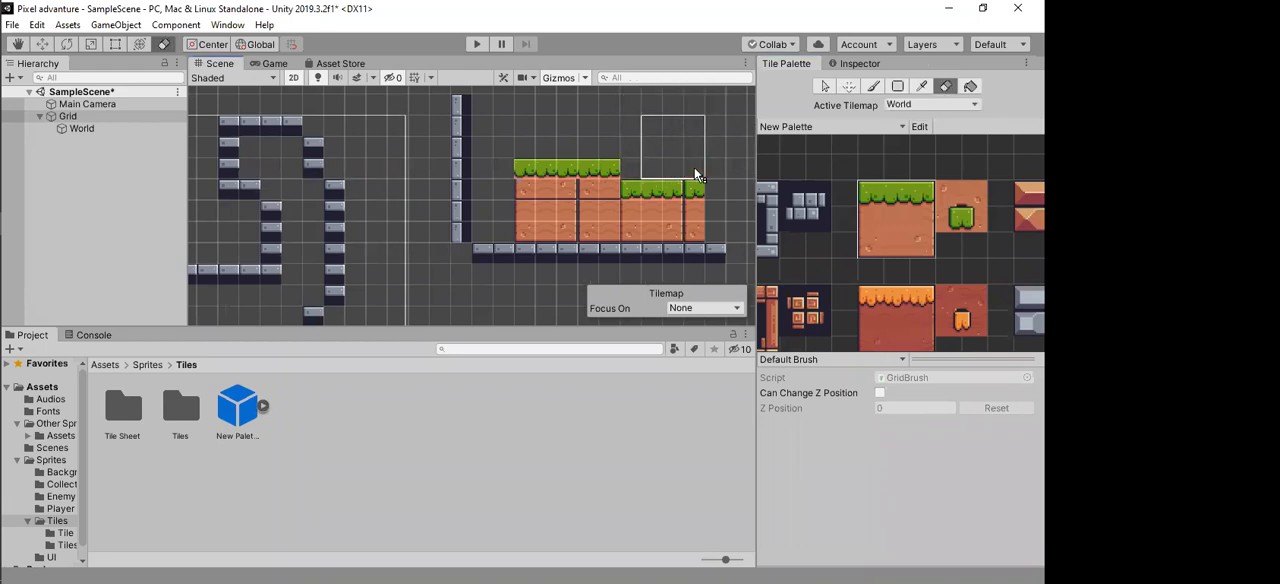
Step: Erase large parts of the freehand stone outline and the upper part of the vertical stone wall
{"action": "mouse_move", "coordinate": [408, 208]}
{"action": "left_mouse_down"}
{"action": "mouse_move", "coordinate": [446, 208]}
{"action": "mouse_move", "coordinate": [241, 161]}
{"action": "mouse_move", "coordinate": [334, 275]}
{"action": "left_mouse_up"}
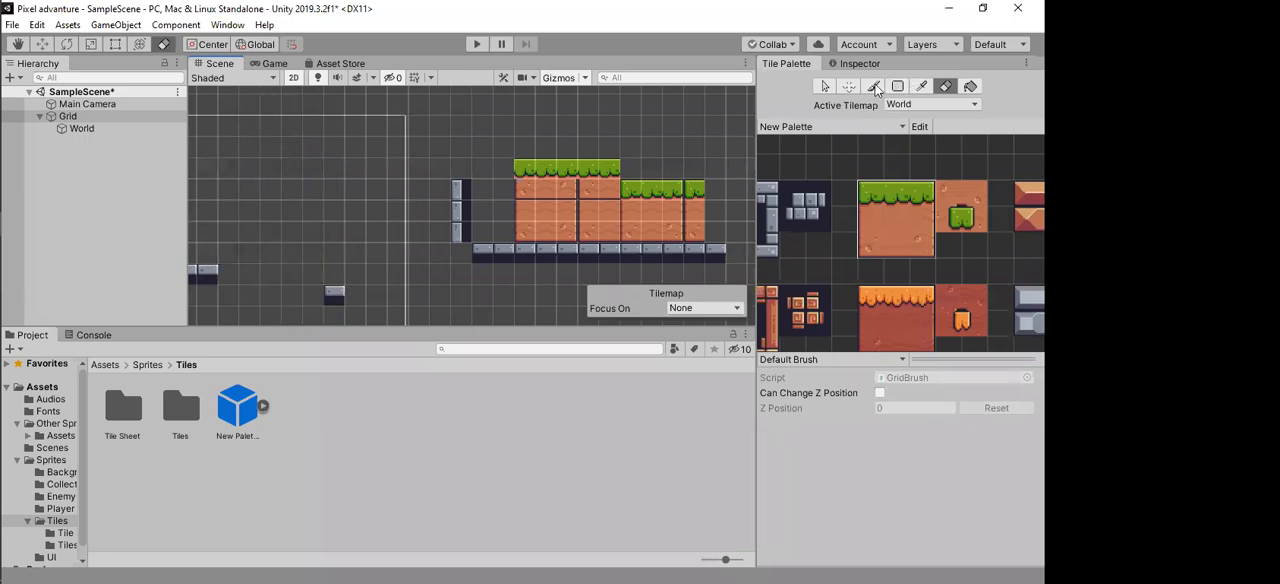
{"action": "left_click", "coordinate": [890, 213]}
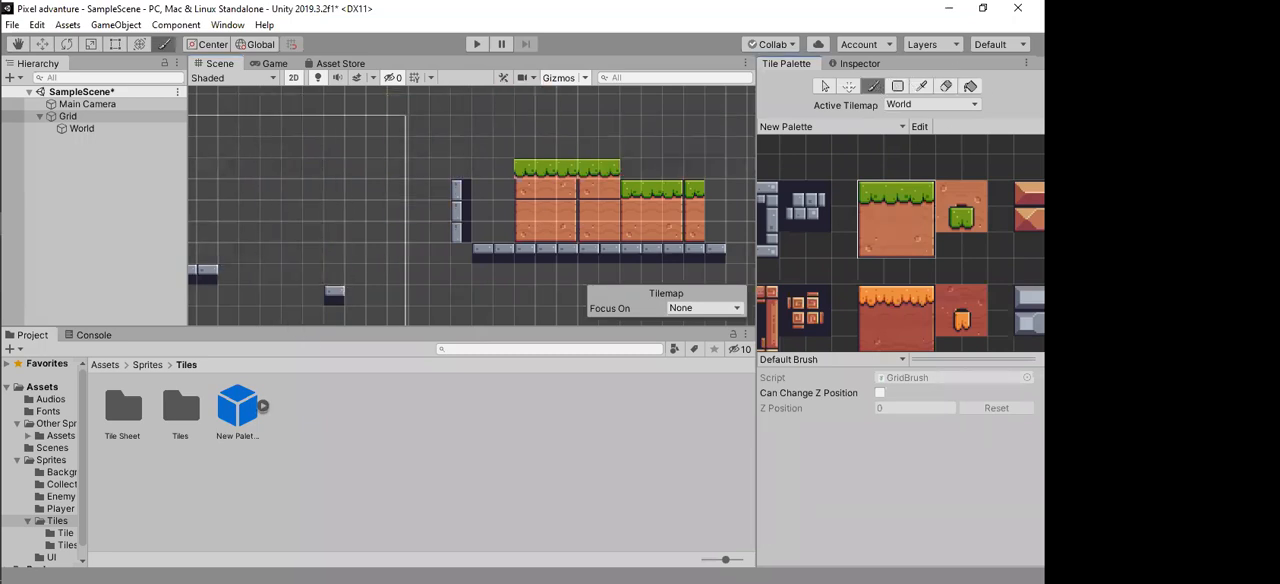
{"action": "left_click", "coordinate": [947, 87]}
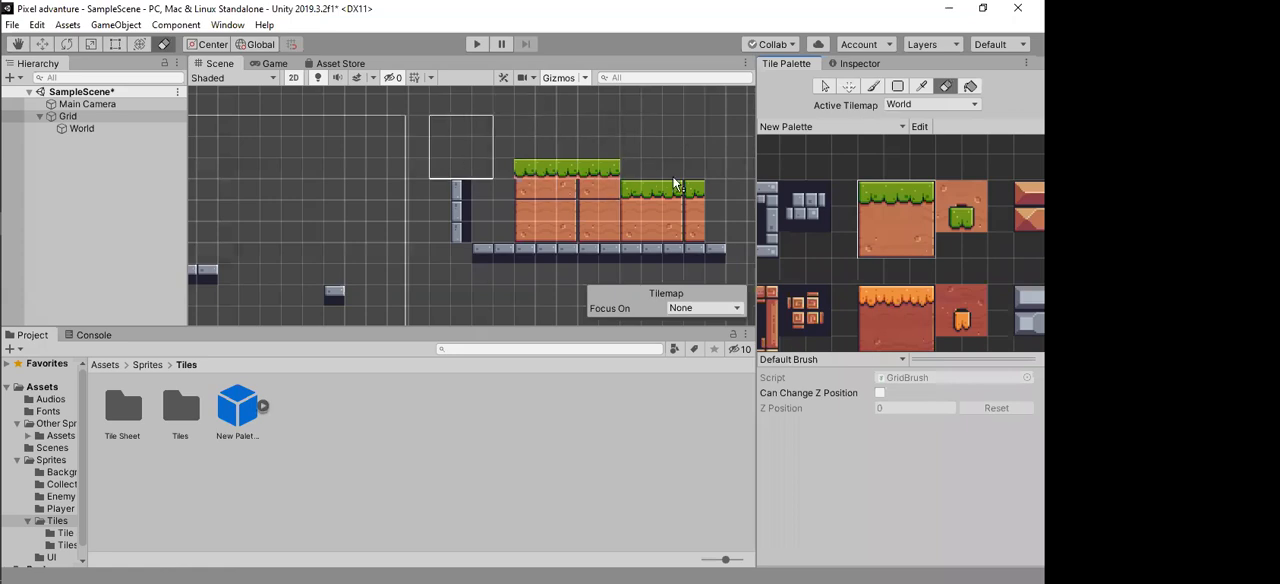
Step: Paint an irregular freehand strip of plain dirt tiles above the grass platform with the brush
{"action": "scroll", "coordinate": [436, 210], "scroll_direction": "down", "scroll_amount": 3}
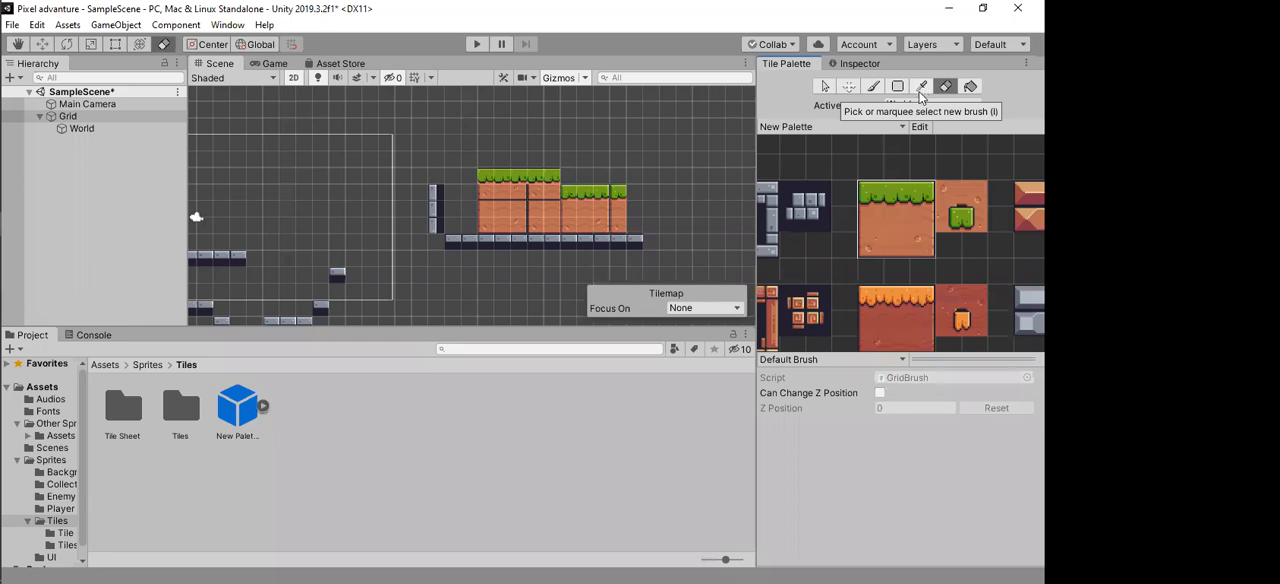
{"action": "left_click", "coordinate": [873, 87]}
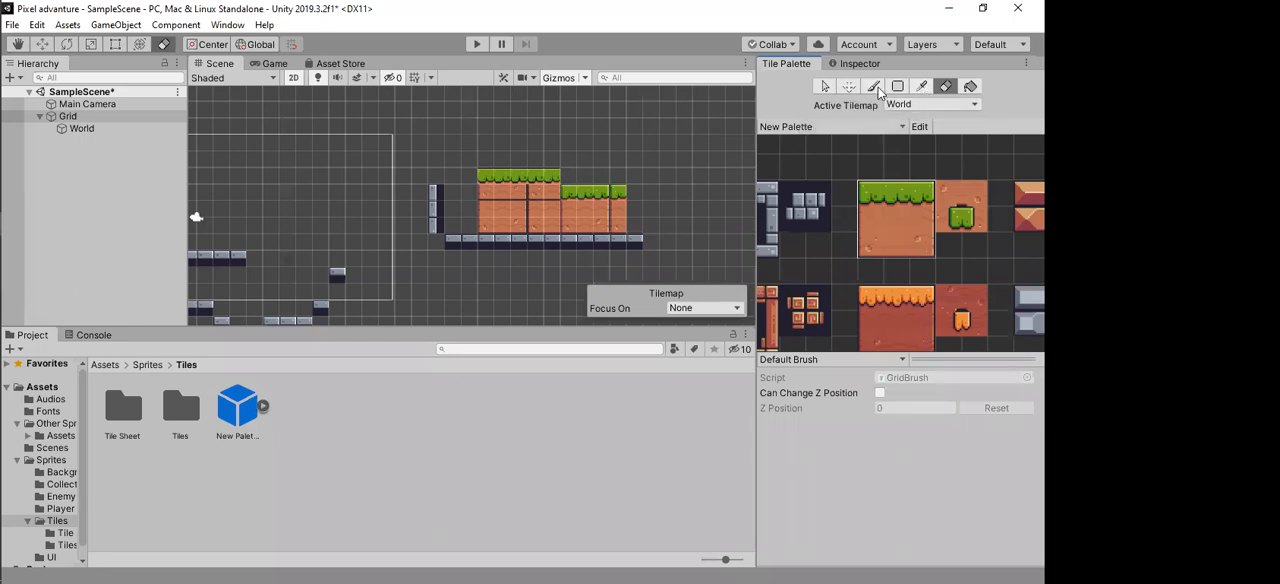
{"action": "left_click", "coordinate": [887, 222]}
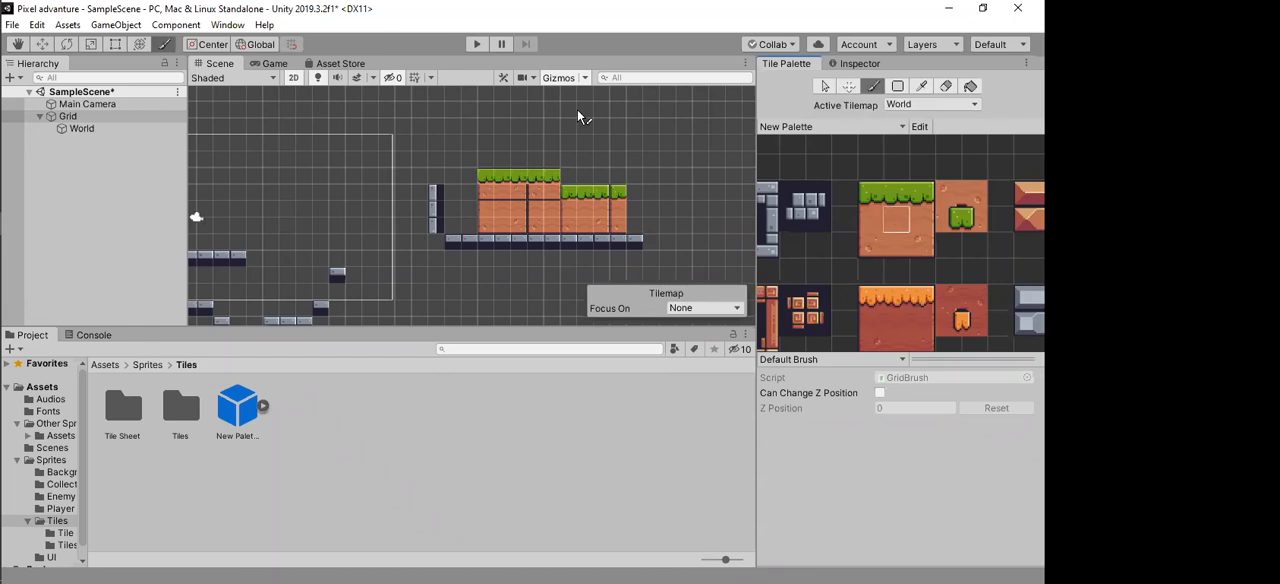
{"action": "left_click_drag", "start_coordinate": [485, 110], "coordinate": [546, 121]}
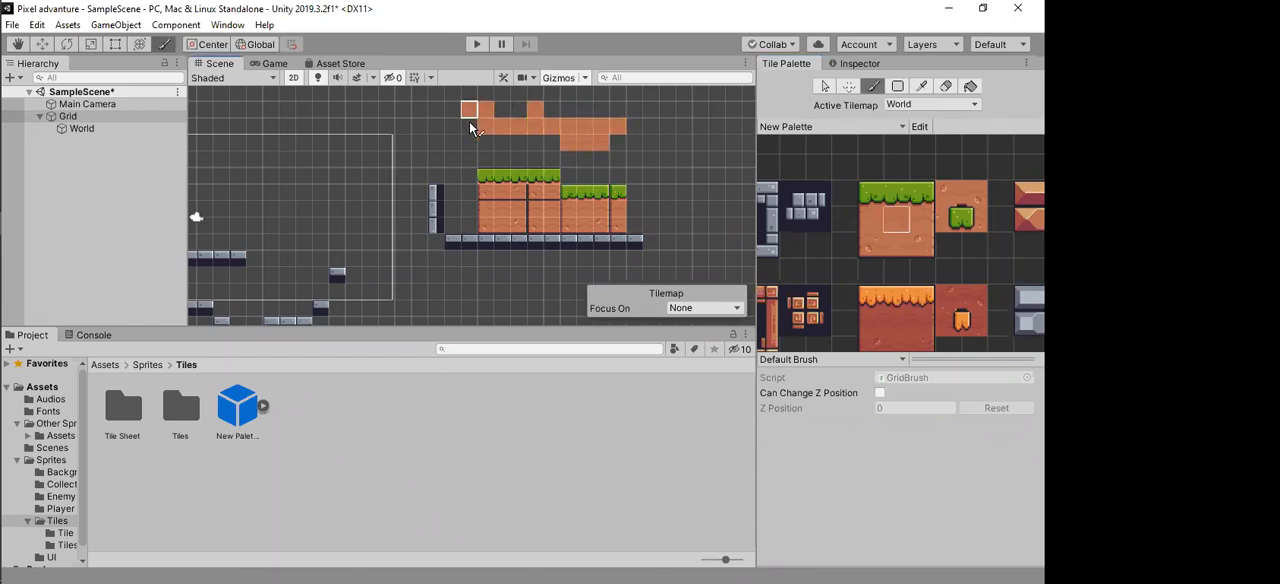
Step: Sample the vertical wall's stone tile from the scene and brush it along the side and underside of the dirt strip
{"action": "middle_click_drag", "start_coordinate": [782, 226], "coordinate": [842, 226]}
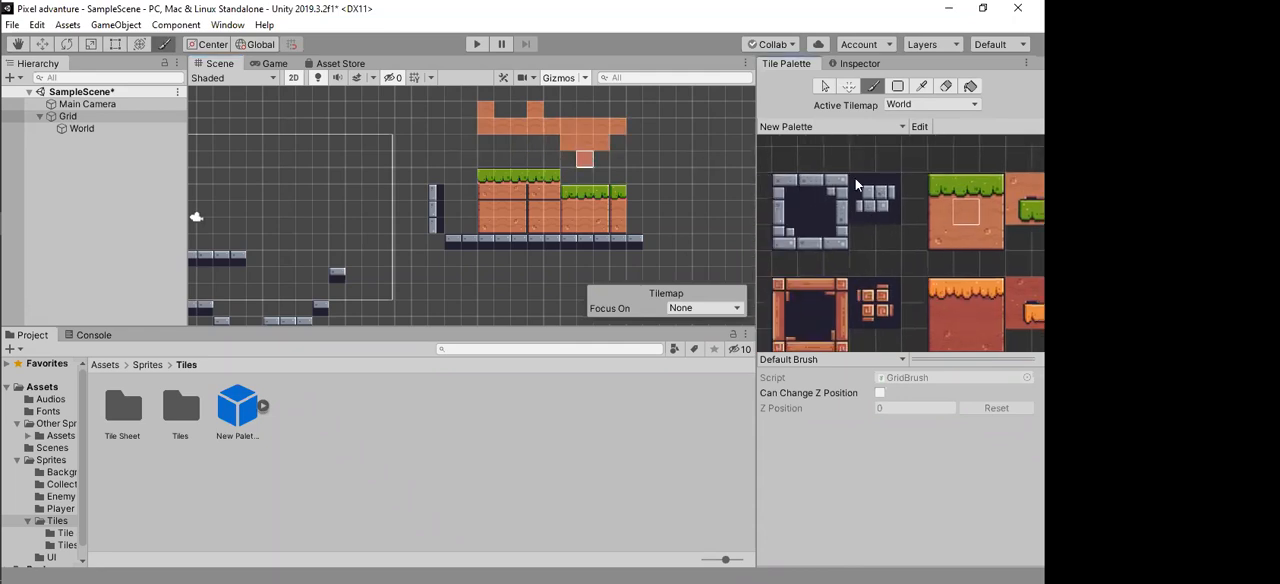
{"action": "left_click", "coordinate": [809, 209]}
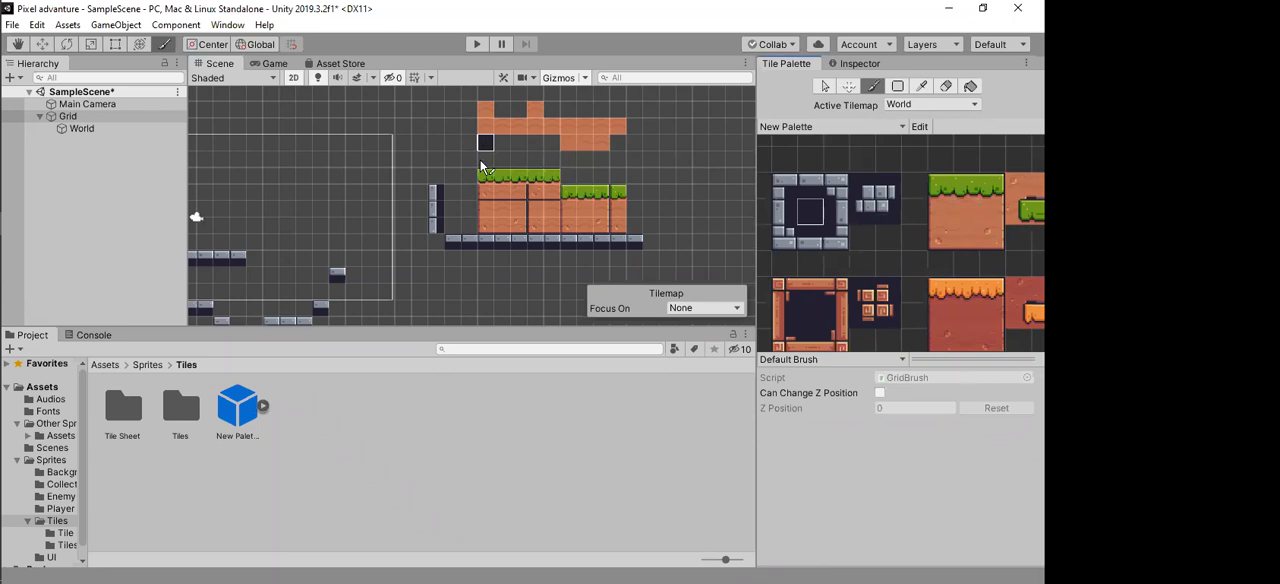
{"action": "left_click", "coordinate": [922, 88]}
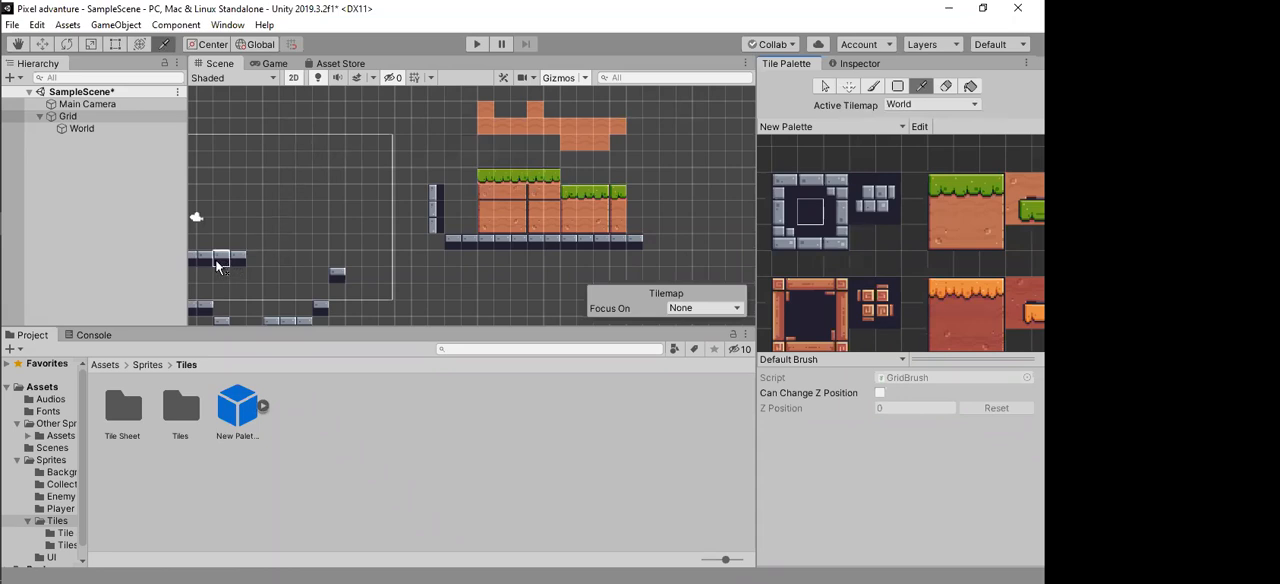
{"action": "left_click", "coordinate": [436, 210]}
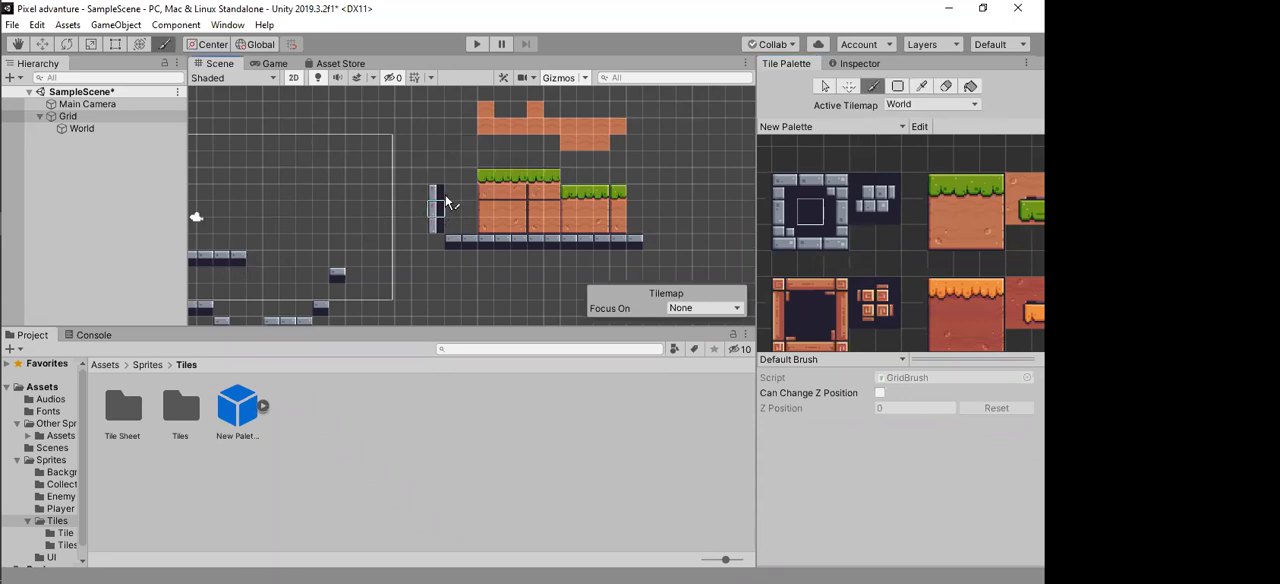
{"action": "mouse_move", "coordinate": [474, 152]}
{"action": "left_mouse_down"}
{"action": "mouse_move", "coordinate": [606, 163]}
{"action": "mouse_move", "coordinate": [631, 147]}
{"action": "left_mouse_up"}
{"action": "left_click", "coordinate": [553, 160]}
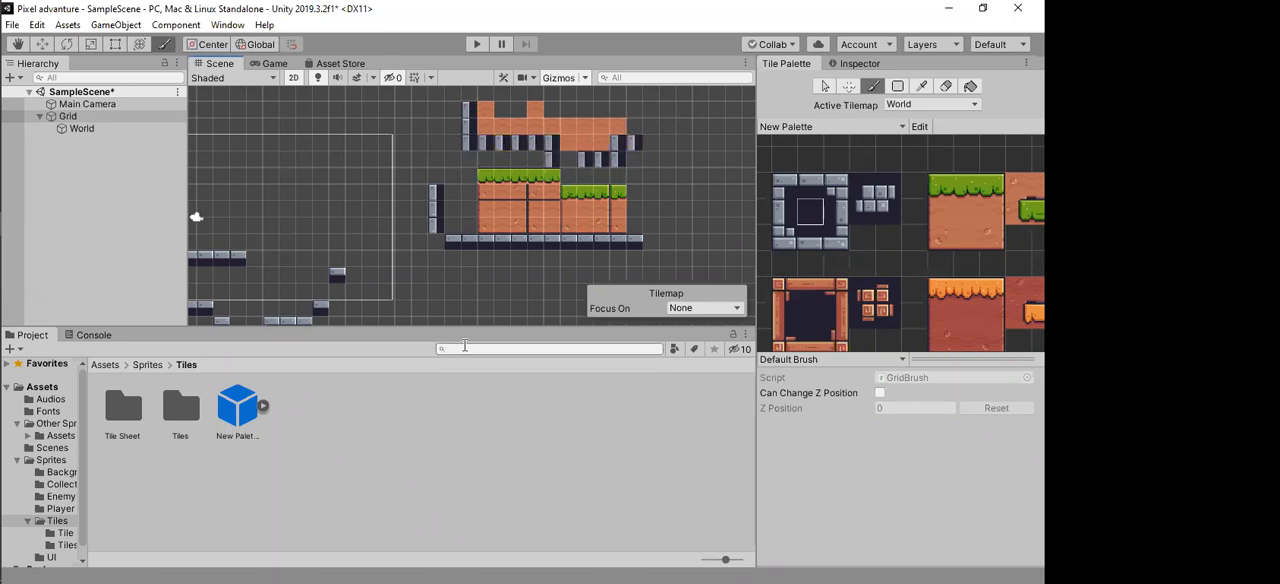